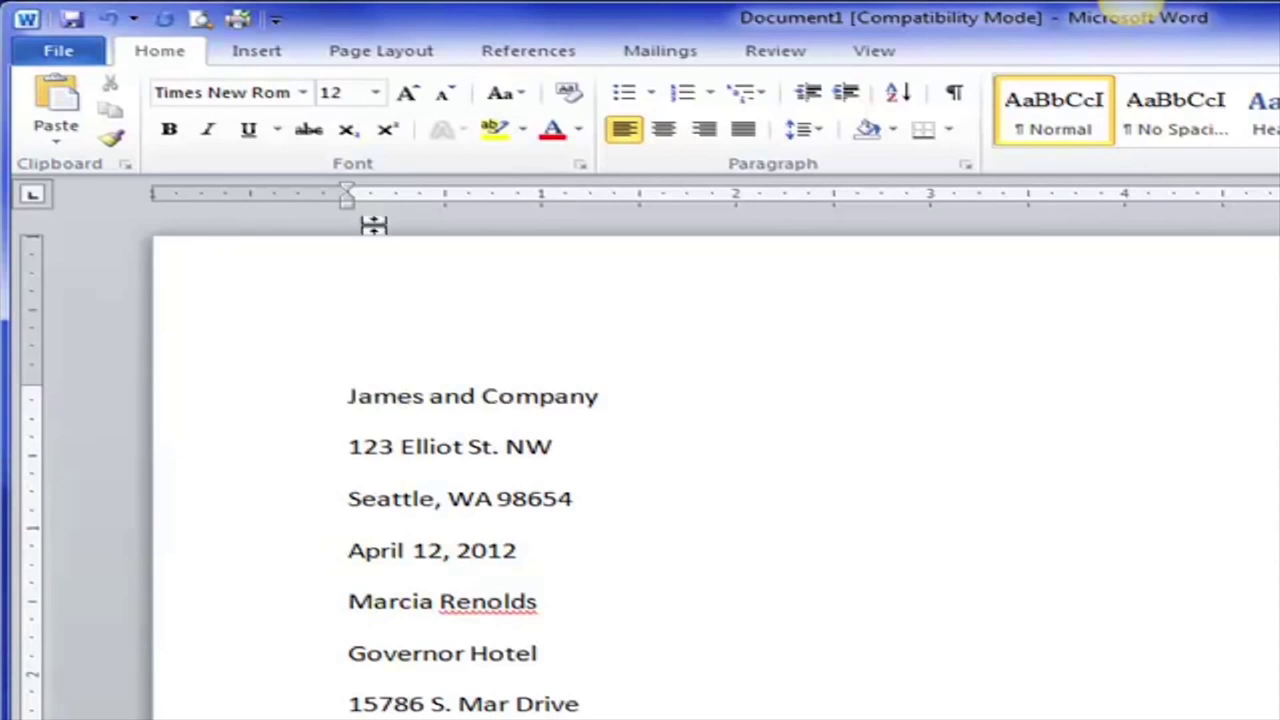
# Switch the paragraph marks on and off to examine where spaces and paragraph breaks sit in the letter
pyautogui.click(477, 396)
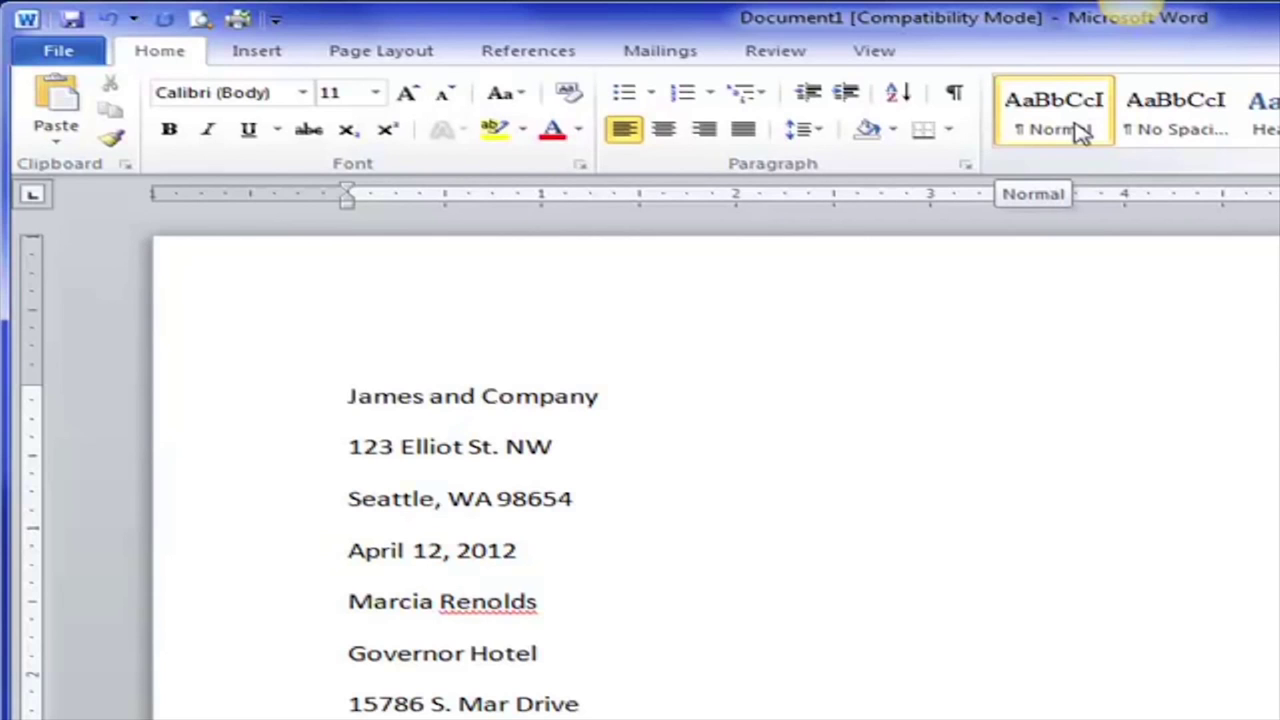
pyautogui.click(955, 96)
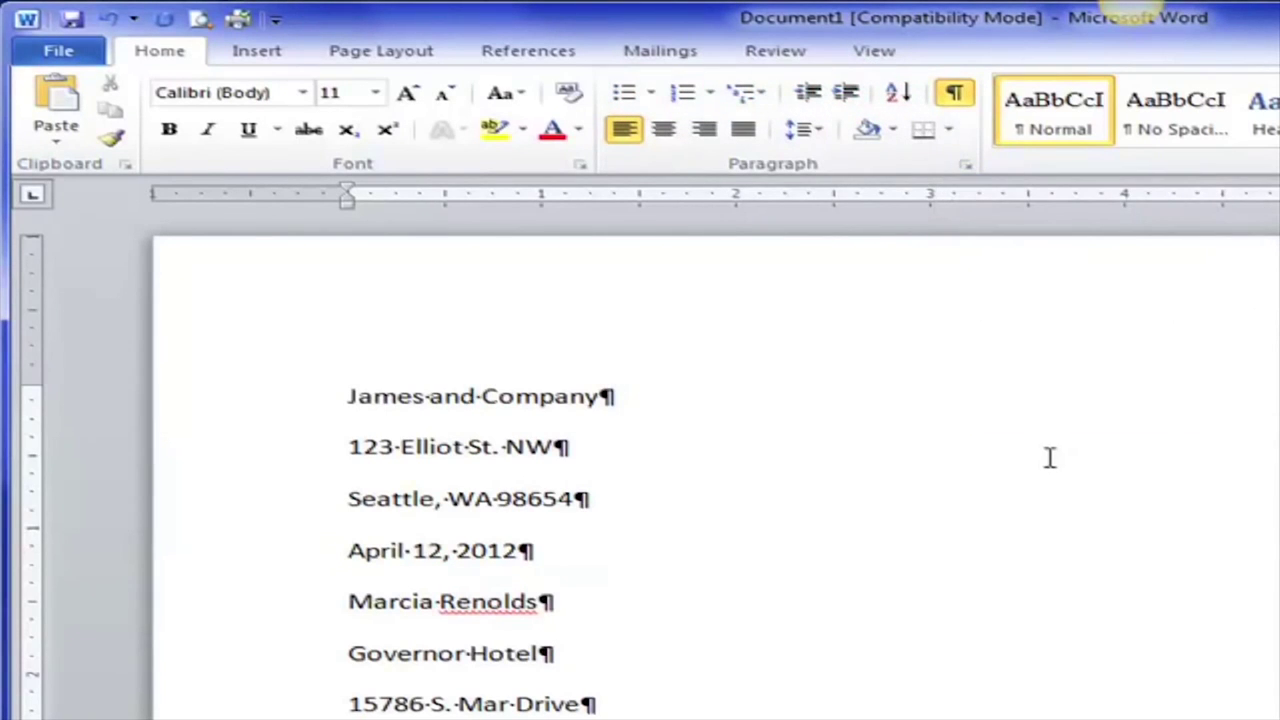
pyautogui.click(953, 100)
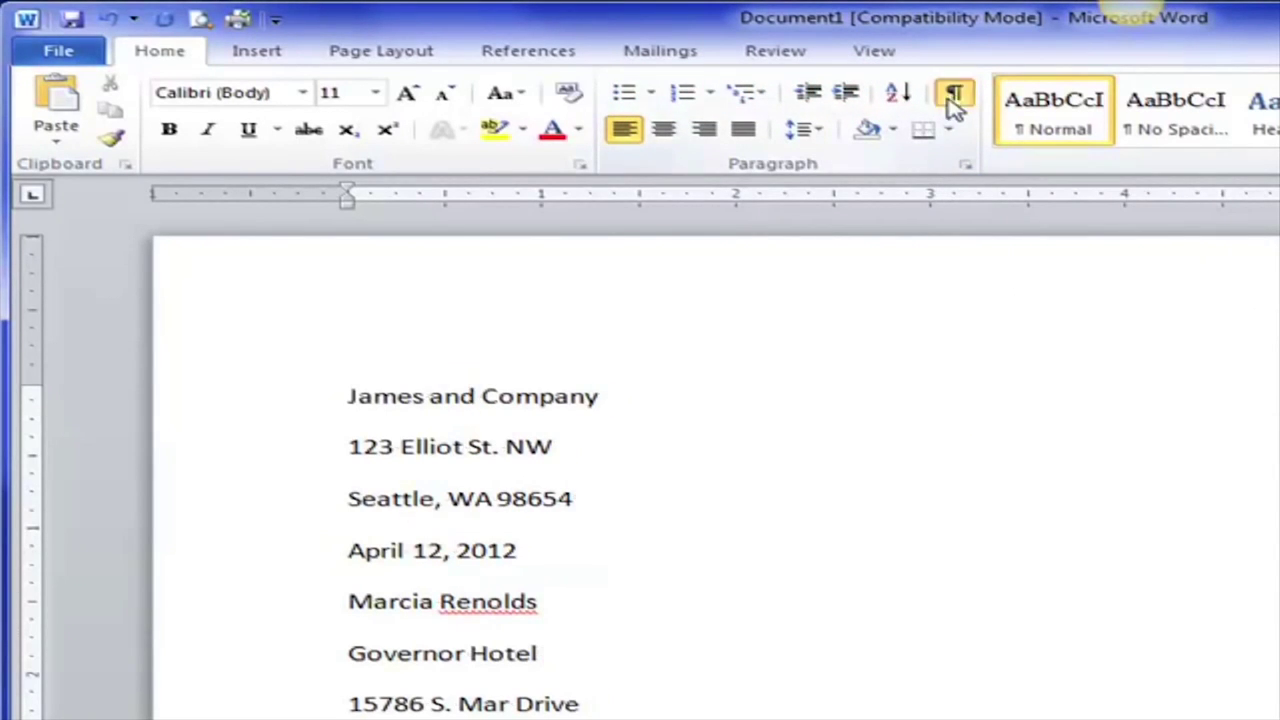
pyautogui.click(953, 100)
pyautogui.click(953, 100)
pyautogui.click(953, 100)
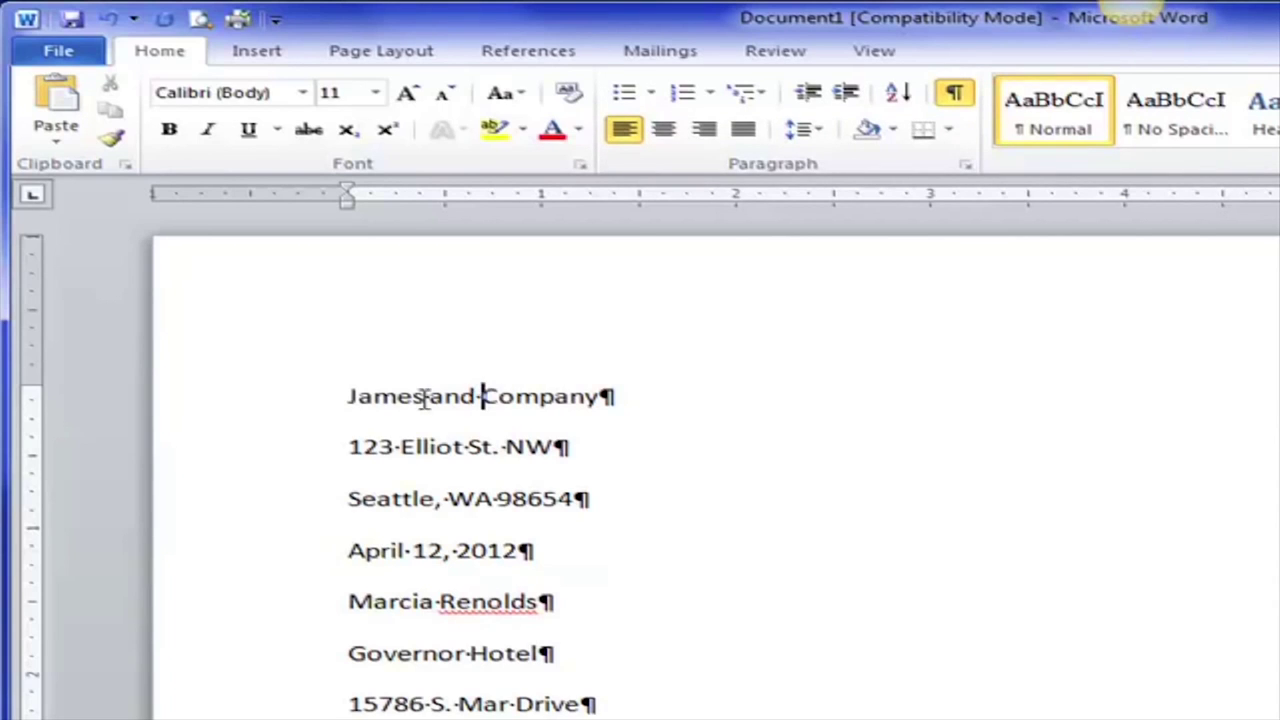
pyautogui.click(625, 398)
pyautogui.click(957, 92)
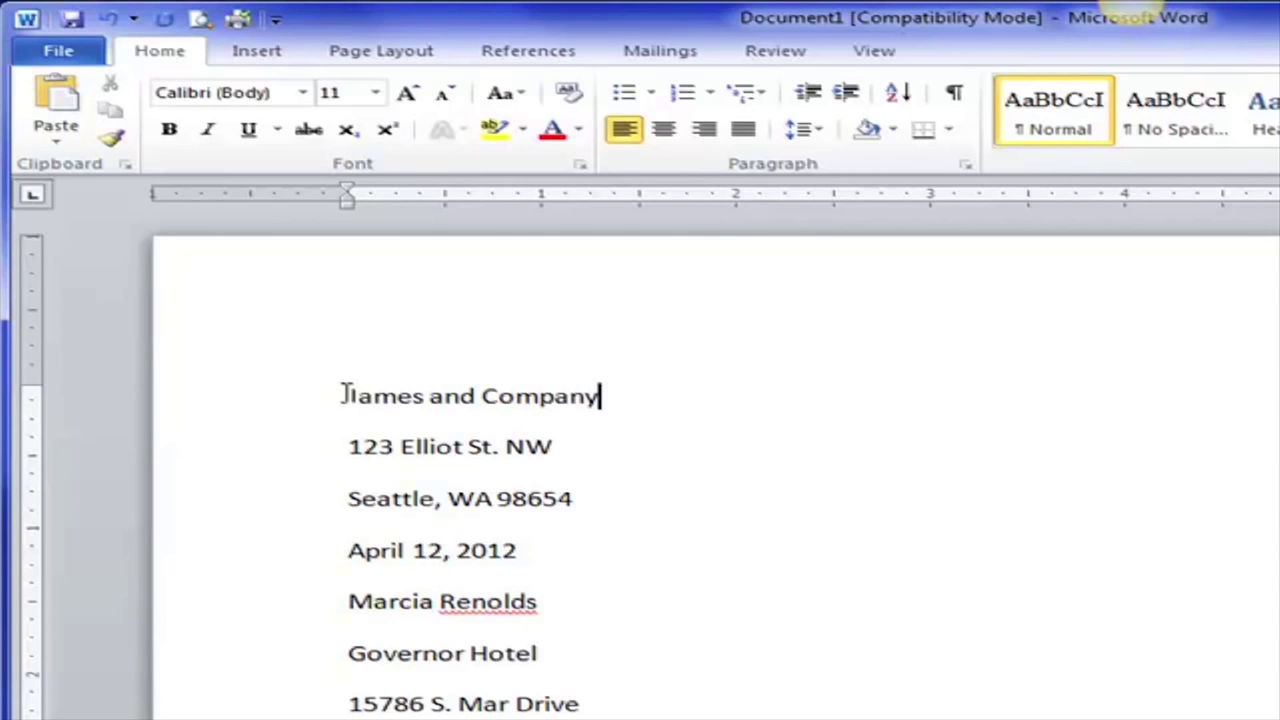
pyautogui.moveTo(344, 395); pyautogui.dragTo(590, 495)
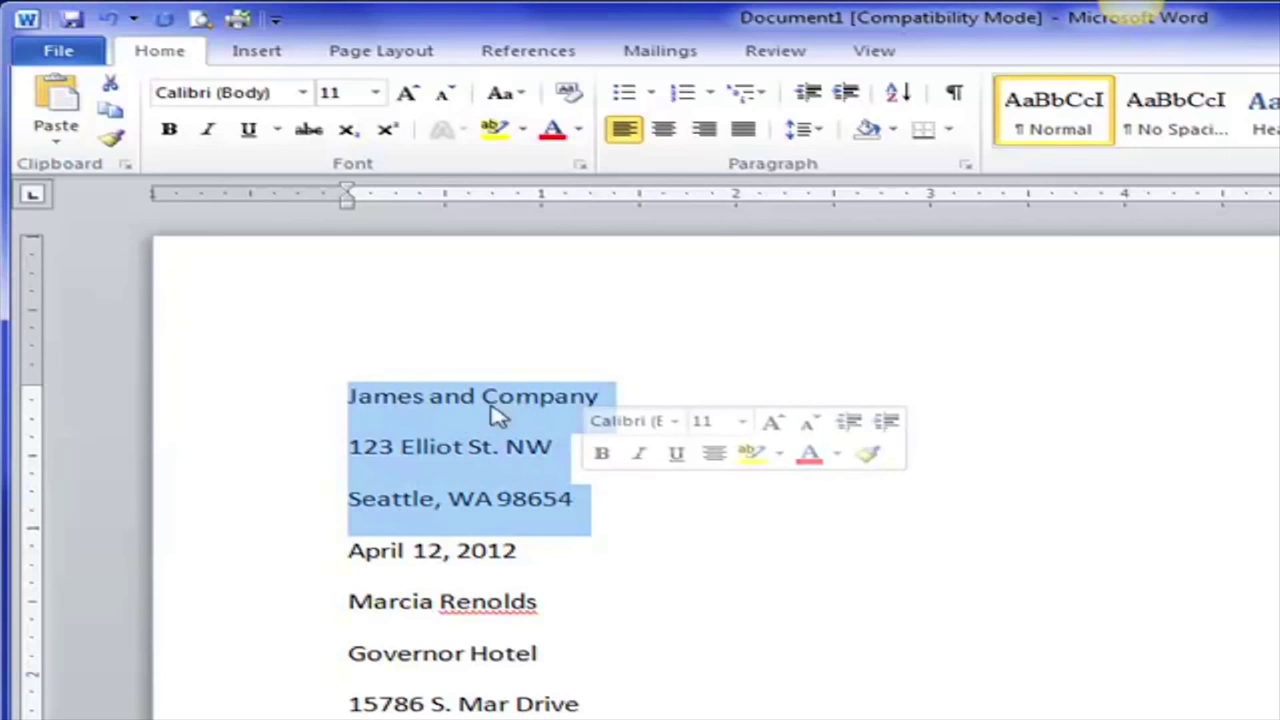
pyautogui.click(556, 404)
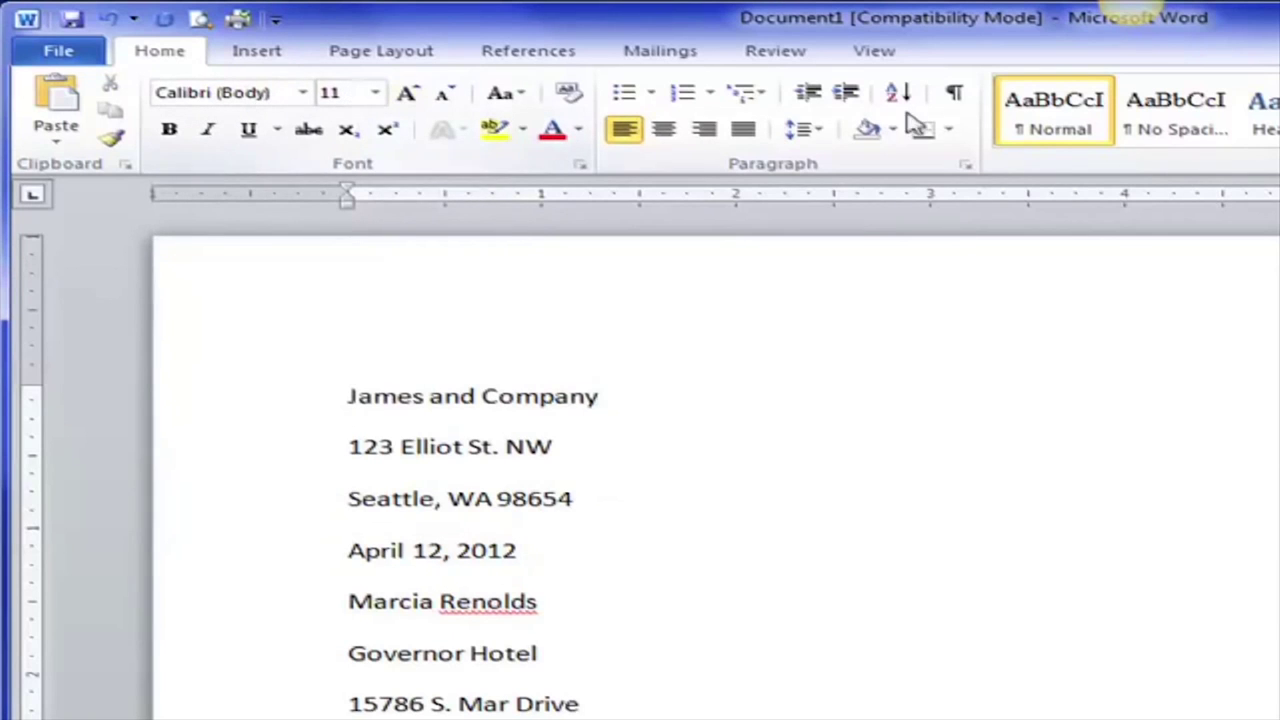
pyautogui.click(1018, 440)
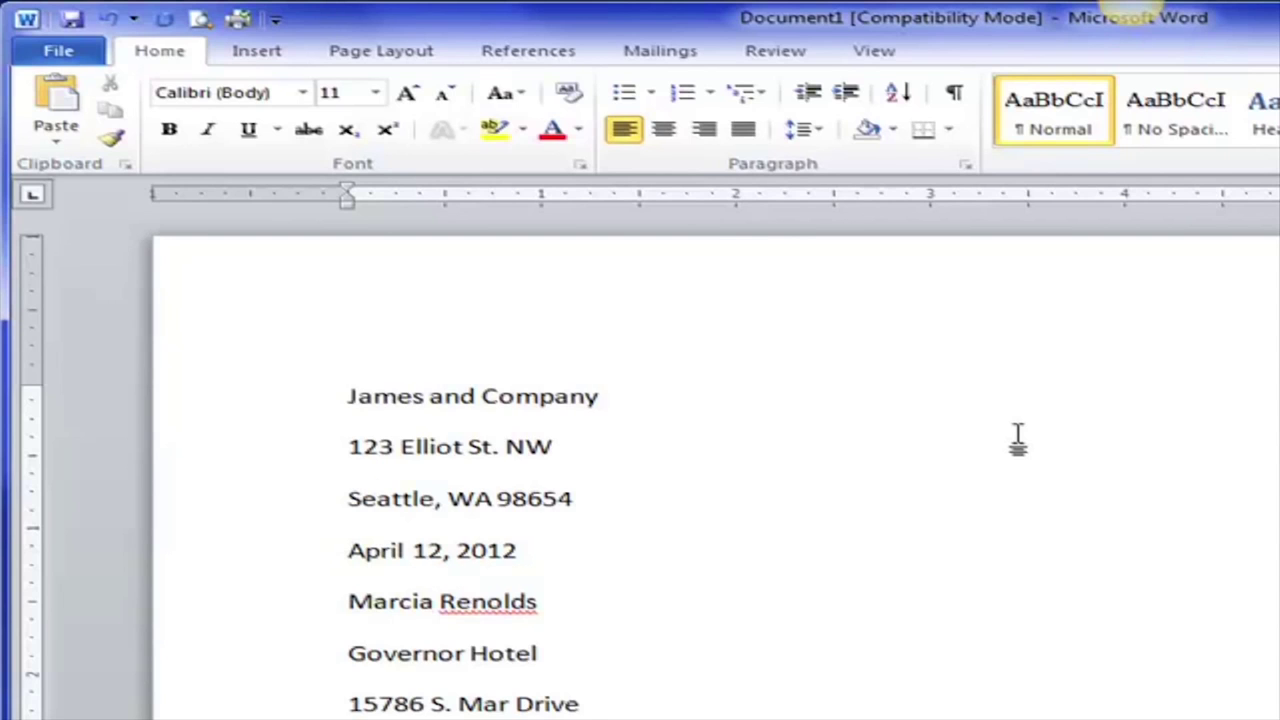
# Show the paragraph marks and set the whole letter's font to Times New Roman
pyautogui.click(955, 96)
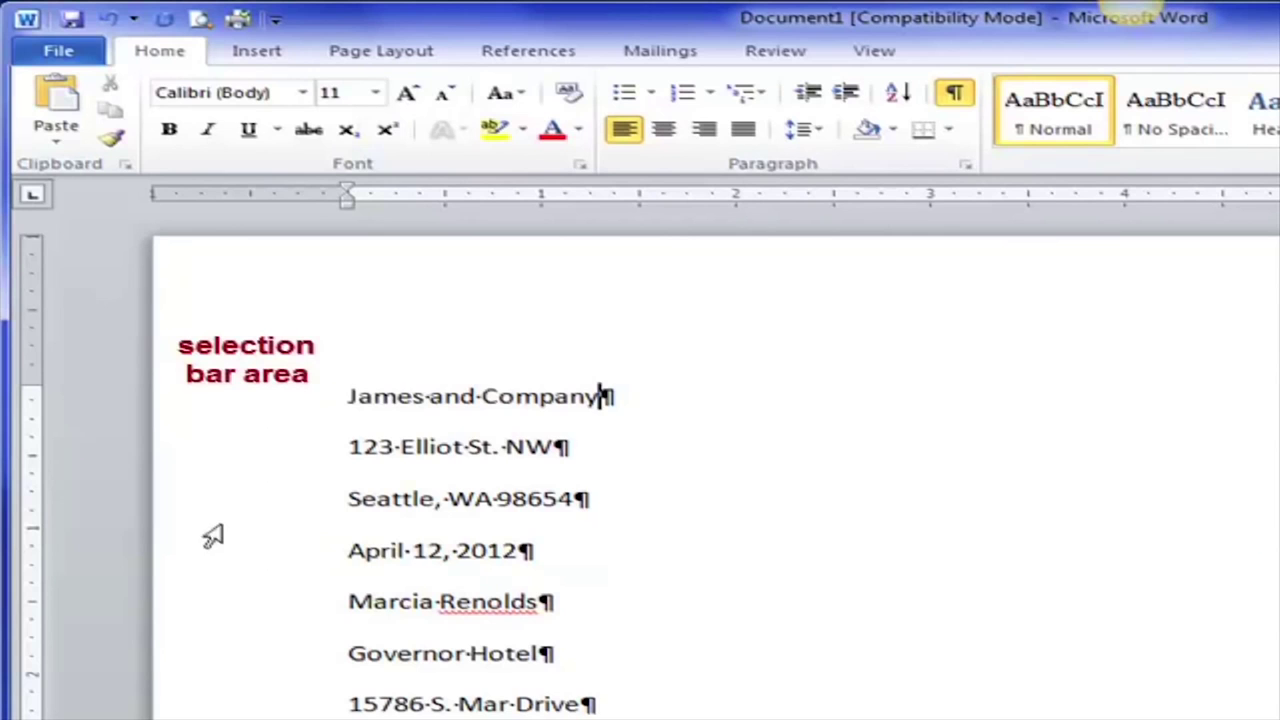
pyautogui.tripleClick(245, 470)
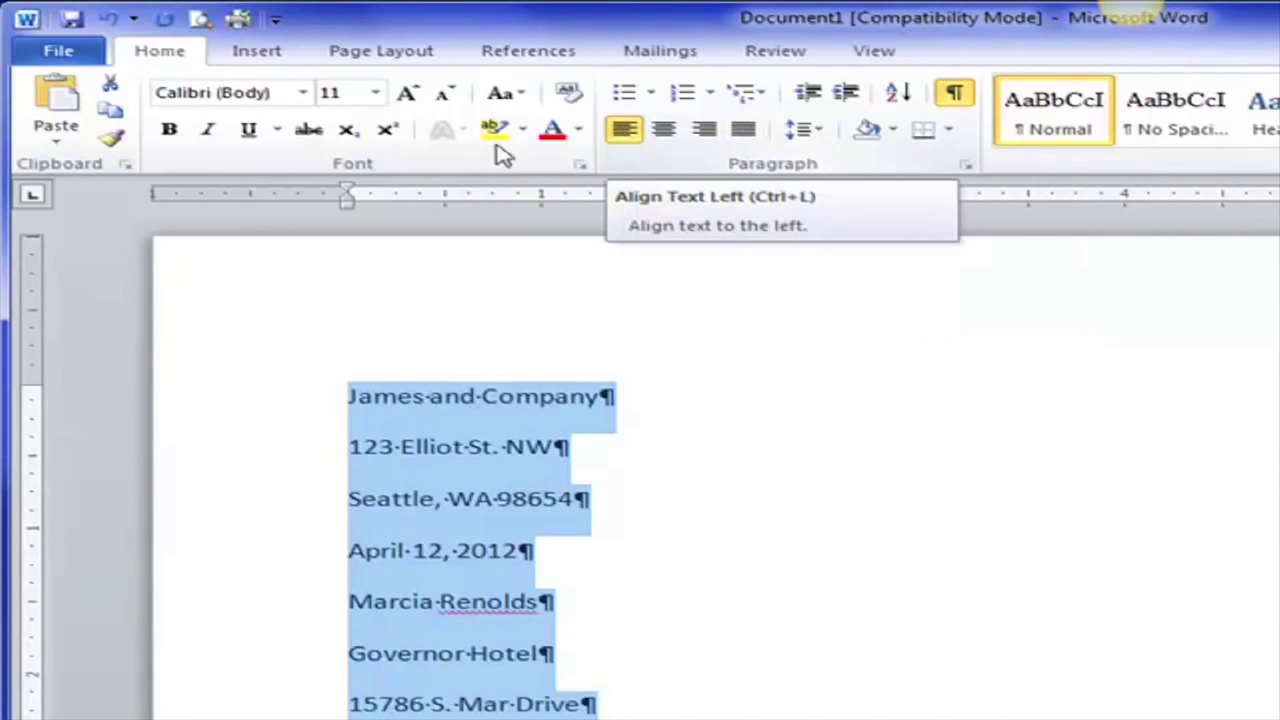
pyautogui.click(303, 93)
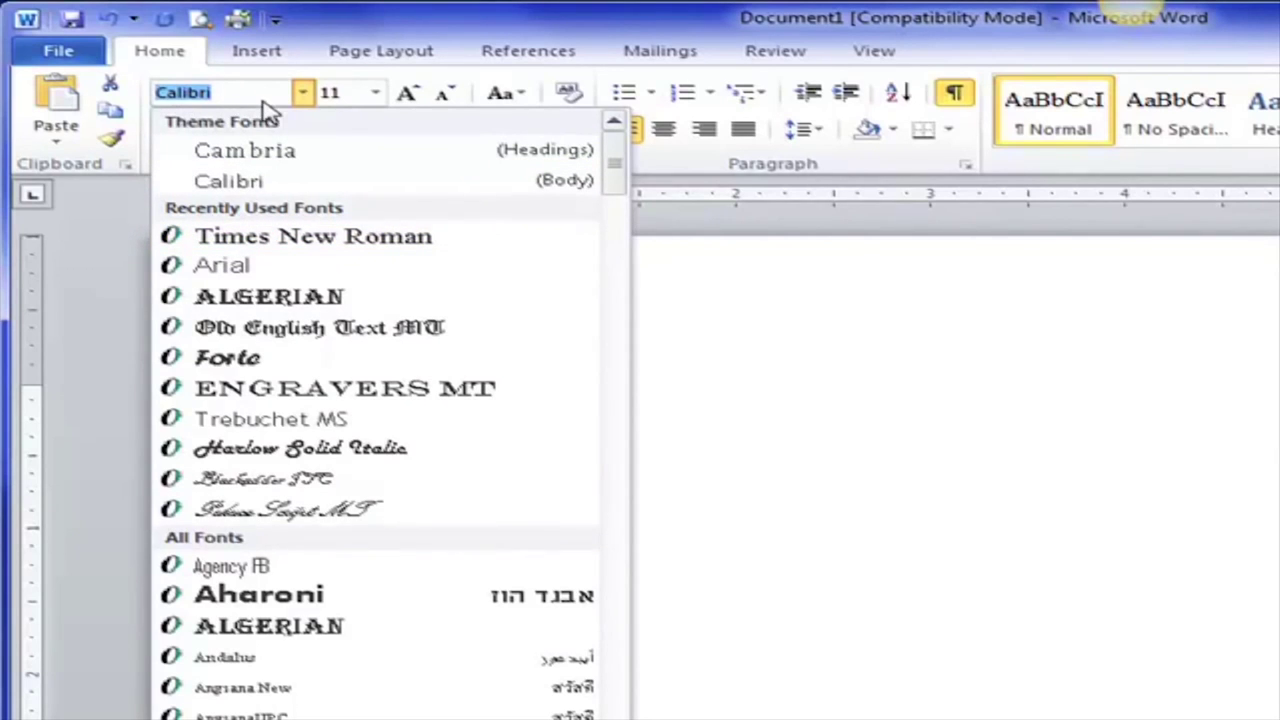
pyautogui.write('Times New Rom')
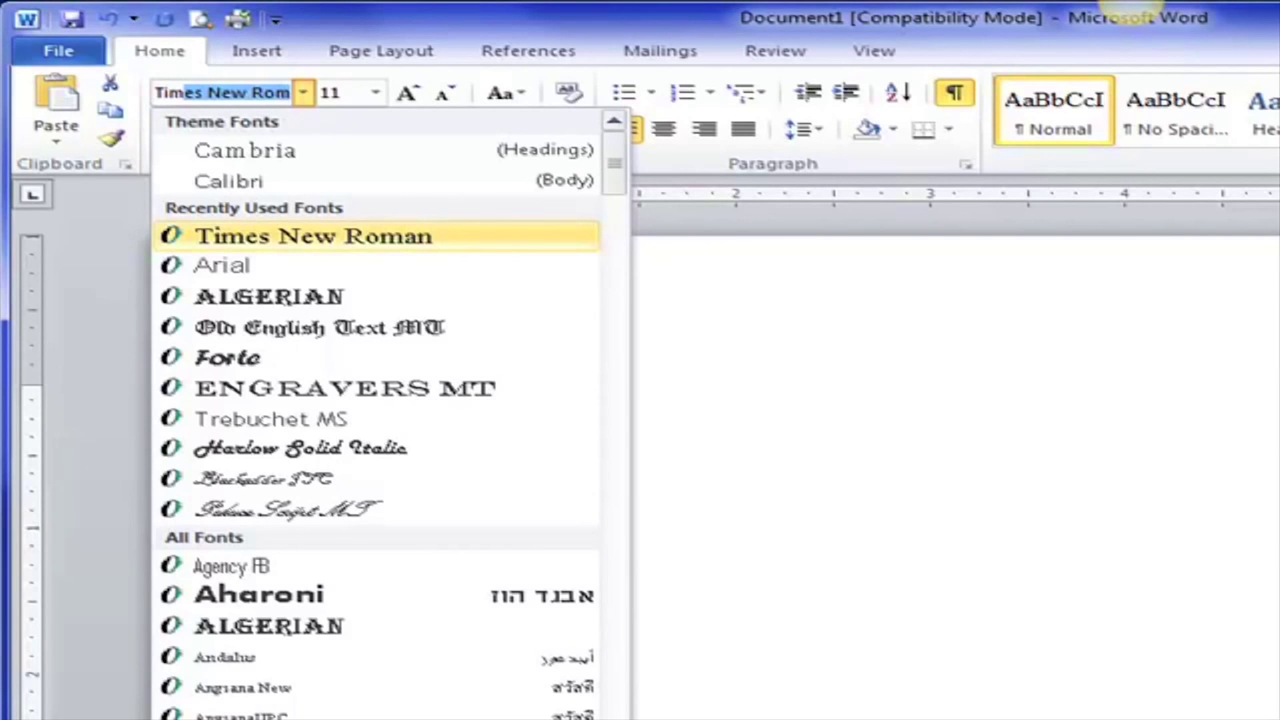
pyautogui.click(348, 244)
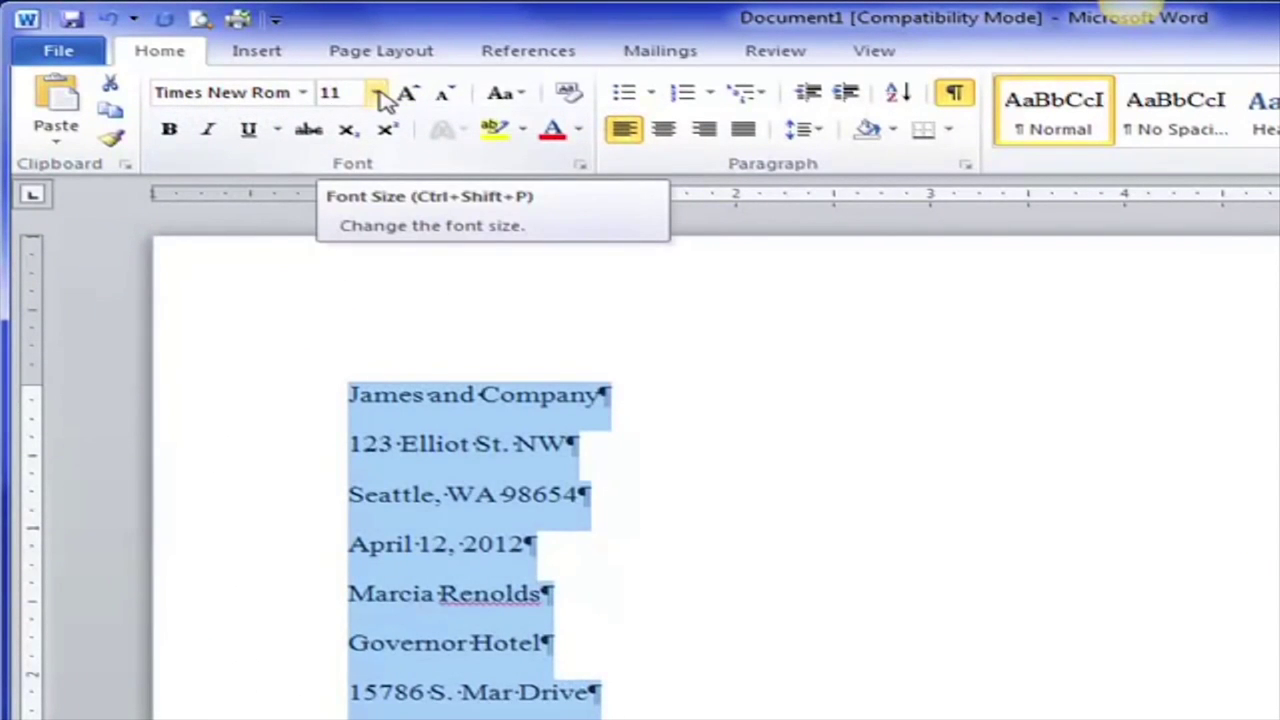
# Set the whole letter's font size to 12 and apply the No Spacing style
pyautogui.click(376, 93)
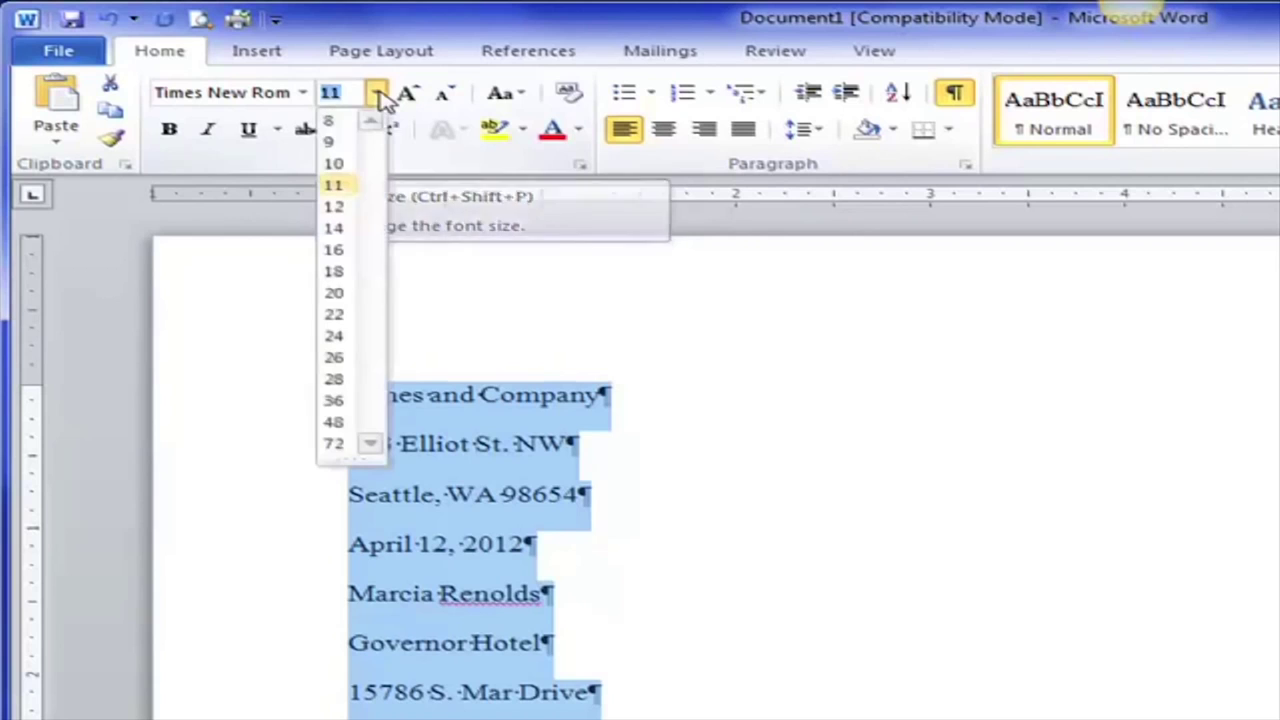
pyautogui.click(338, 207)
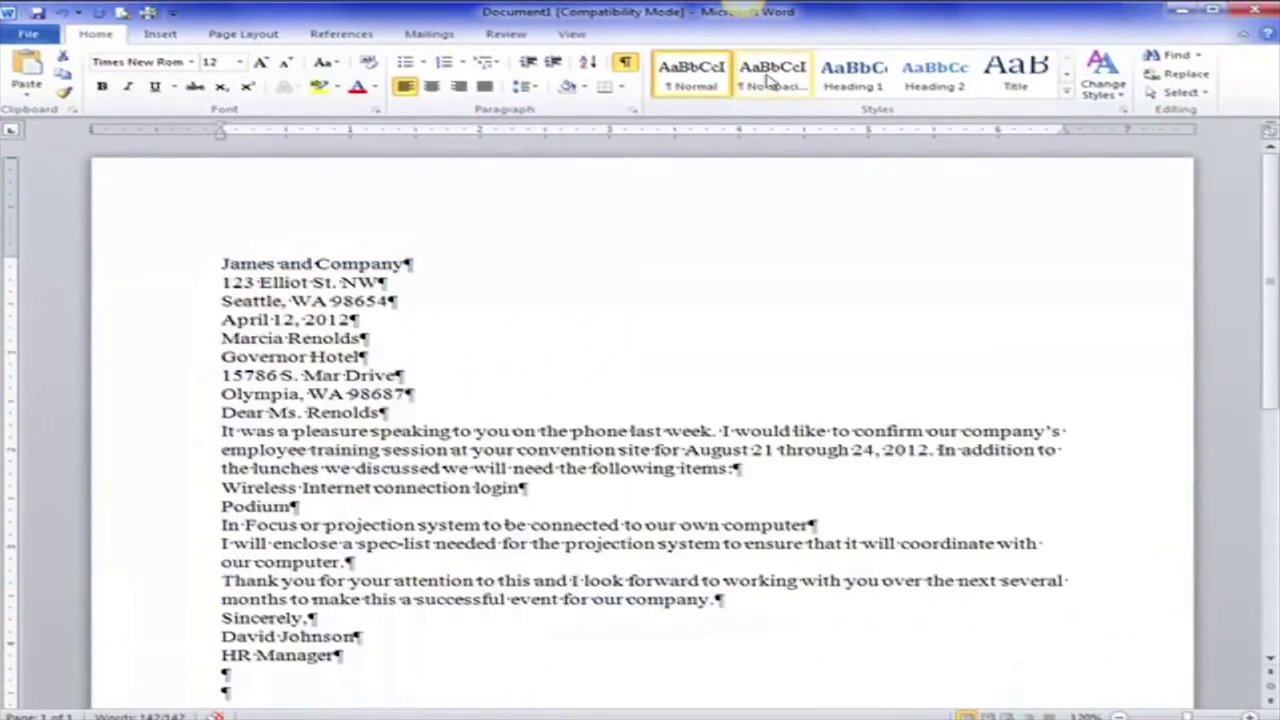
pyautogui.click(770, 80)
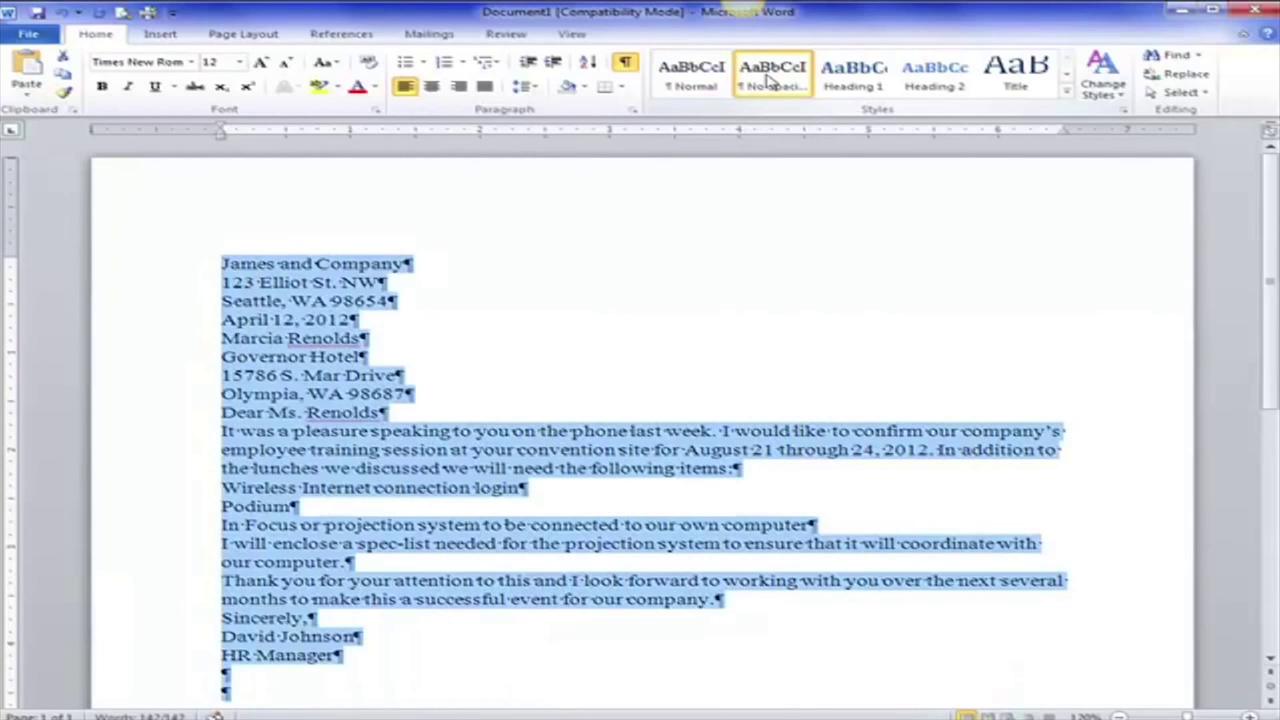
# Insert one blank line below the return address and two blank lines below the date
pyautogui.click(421, 302)
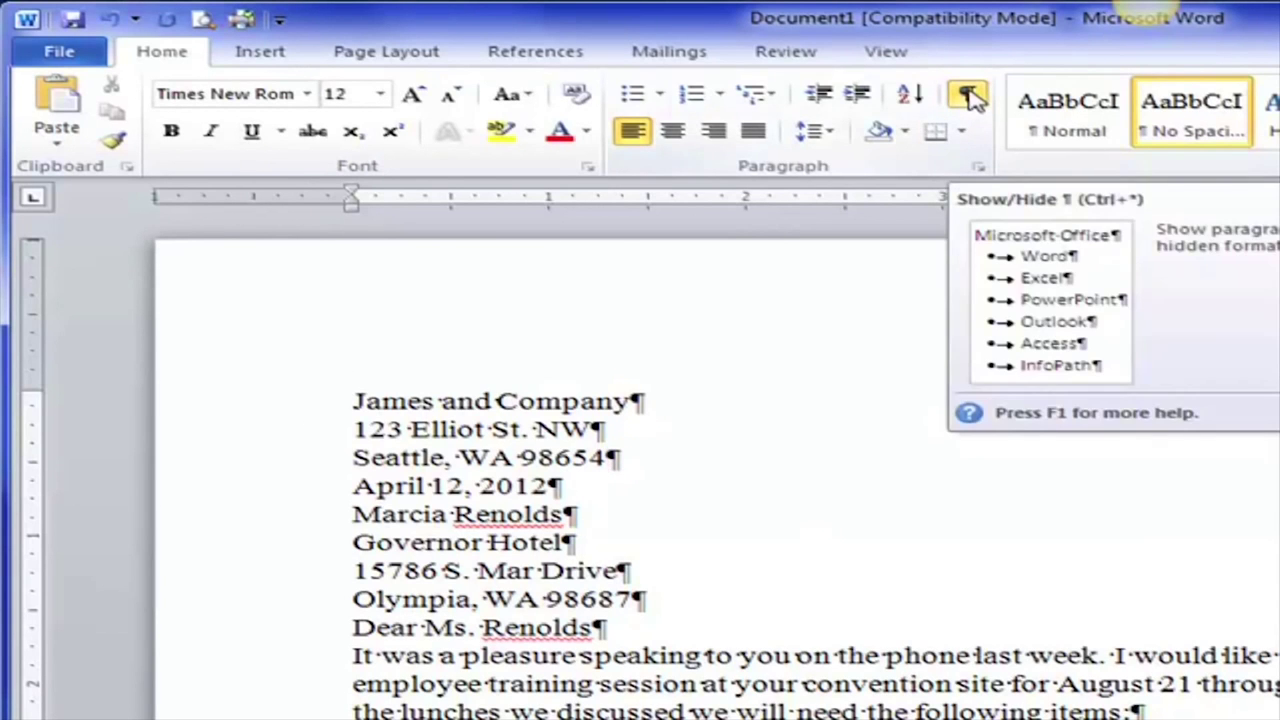
pyautogui.press('Return')
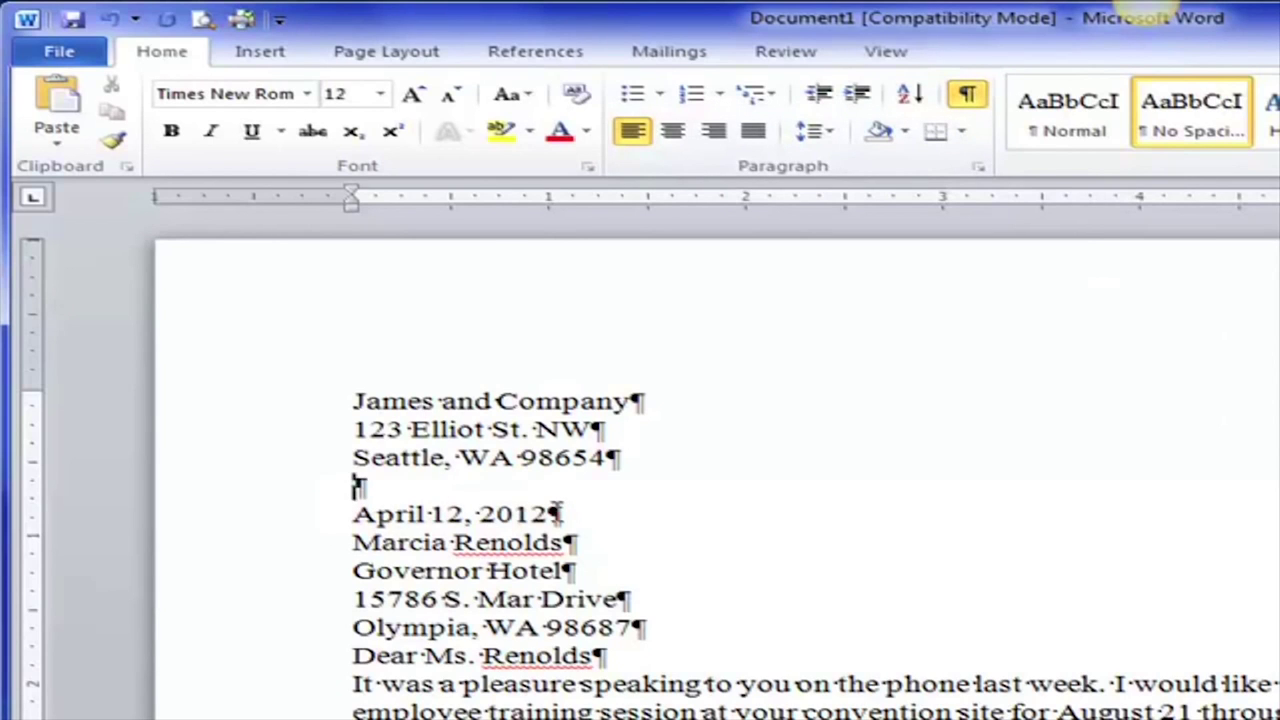
pyautogui.click(556, 513)
pyautogui.press('Return')
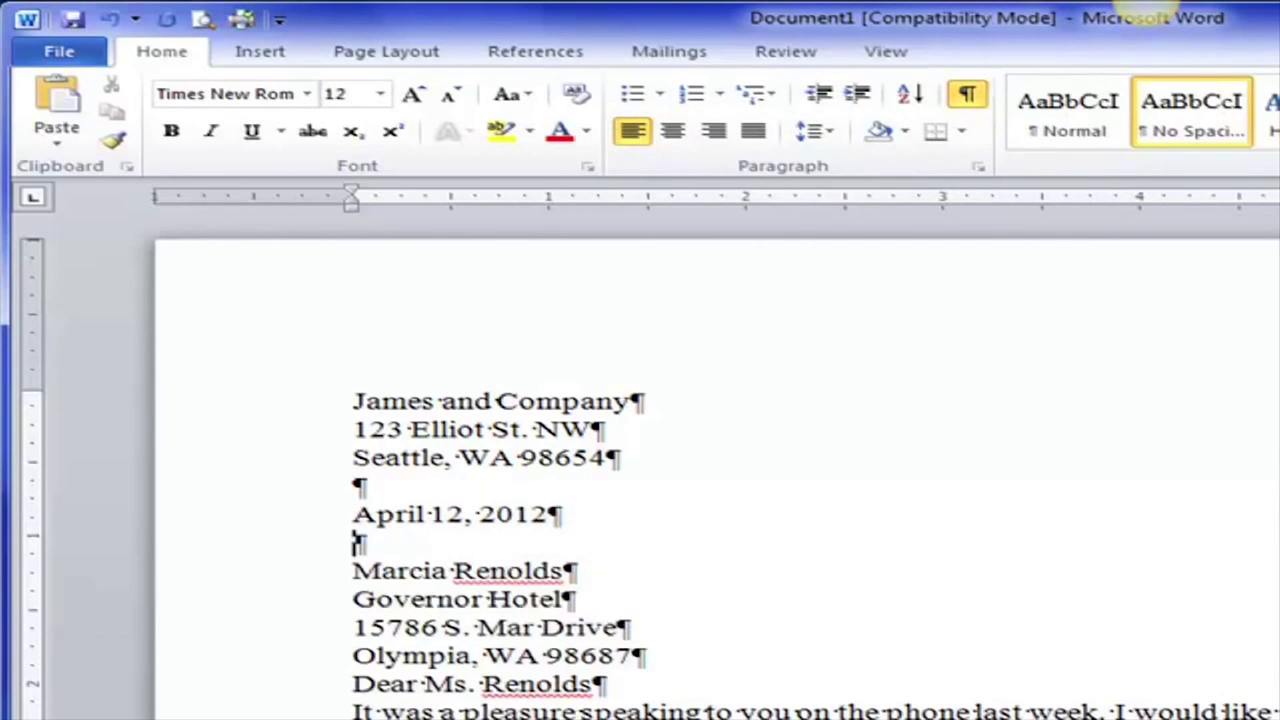
pyautogui.press('Return')
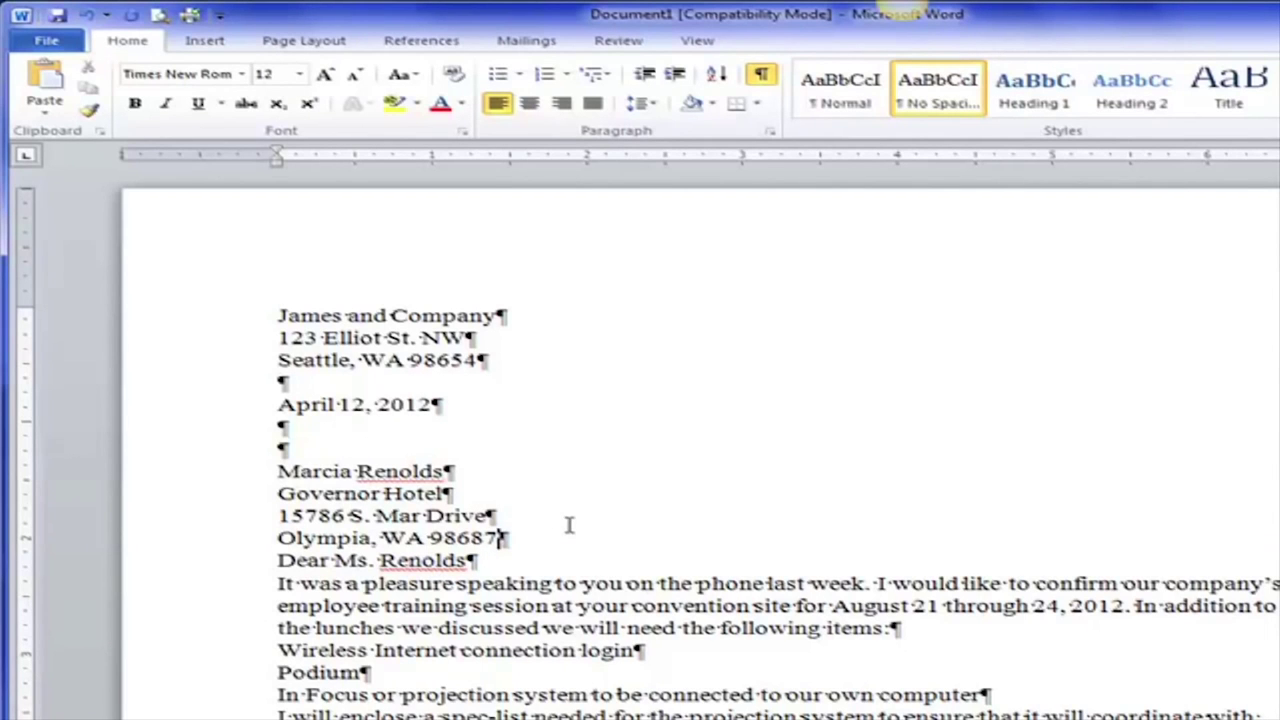
# Insert a blank line between the recipient's address and the salutation, and another below the salutation
pyautogui.click(569, 525)
pyautogui.press('Return')
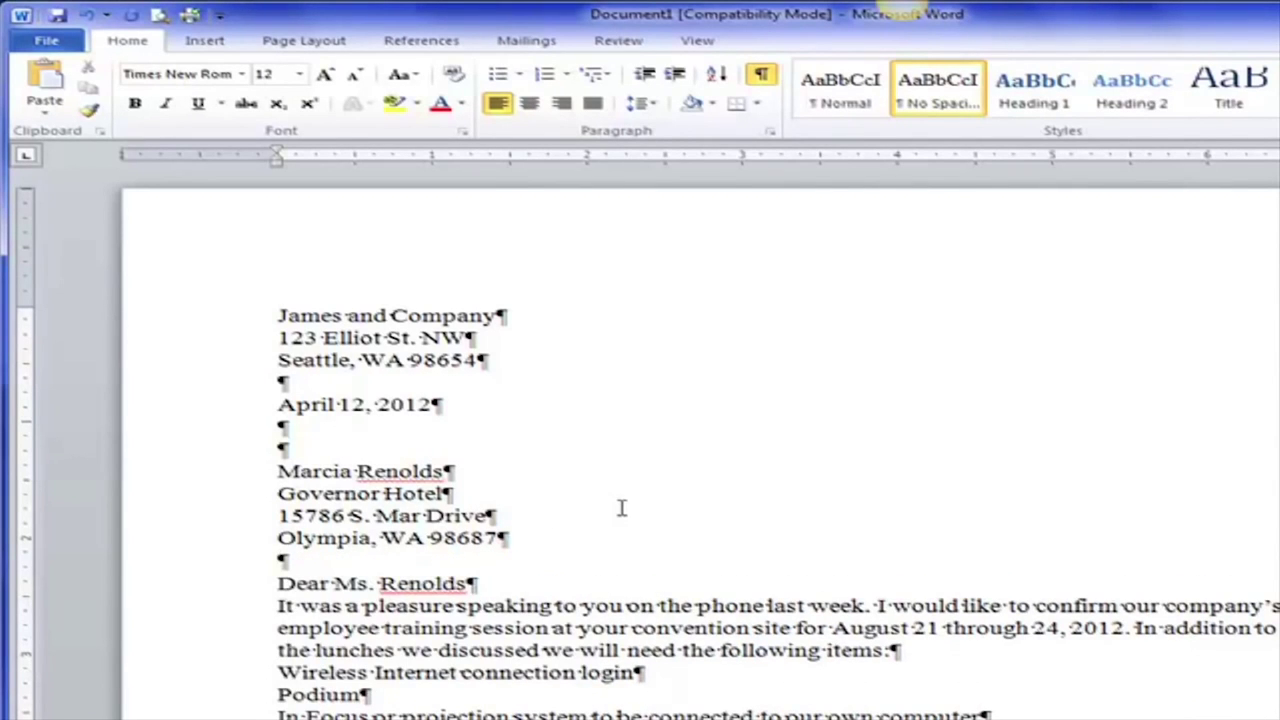
pyautogui.scroll(-2, 622, 508)
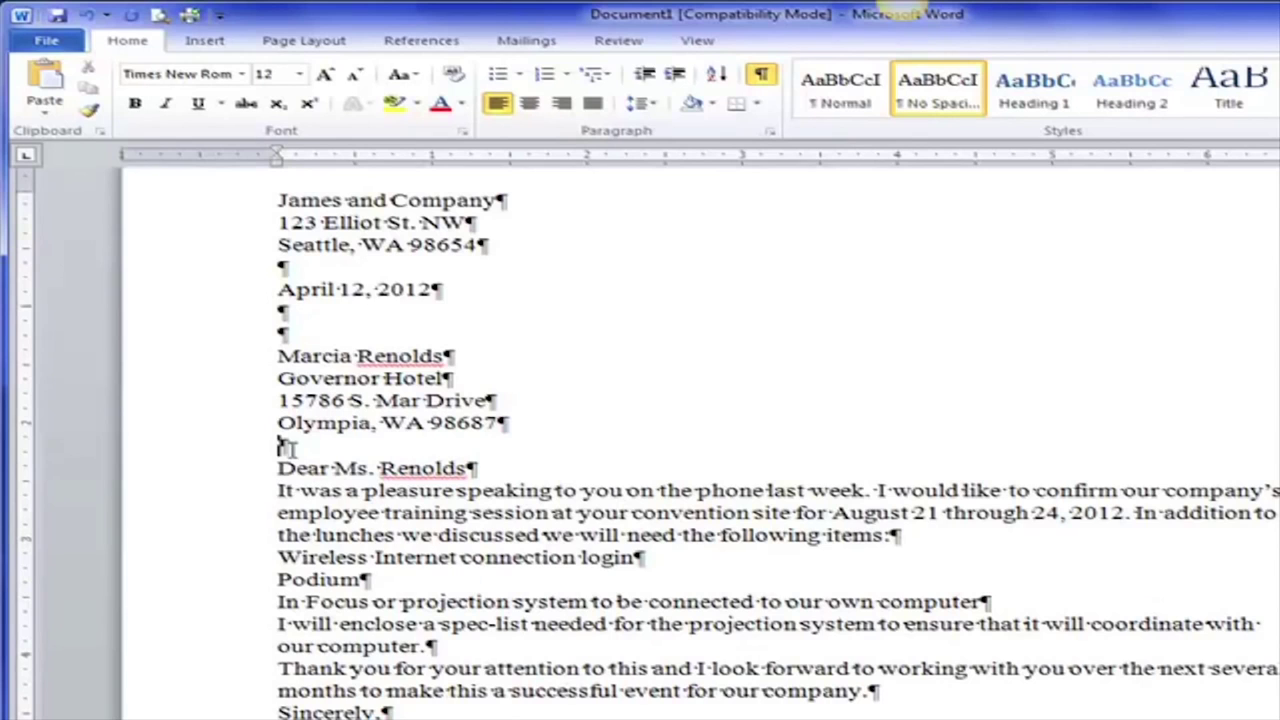
pyautogui.click(471, 469)
pyautogui.press('Return')
# End the salutation line with a comma
pyautogui.press('Left')
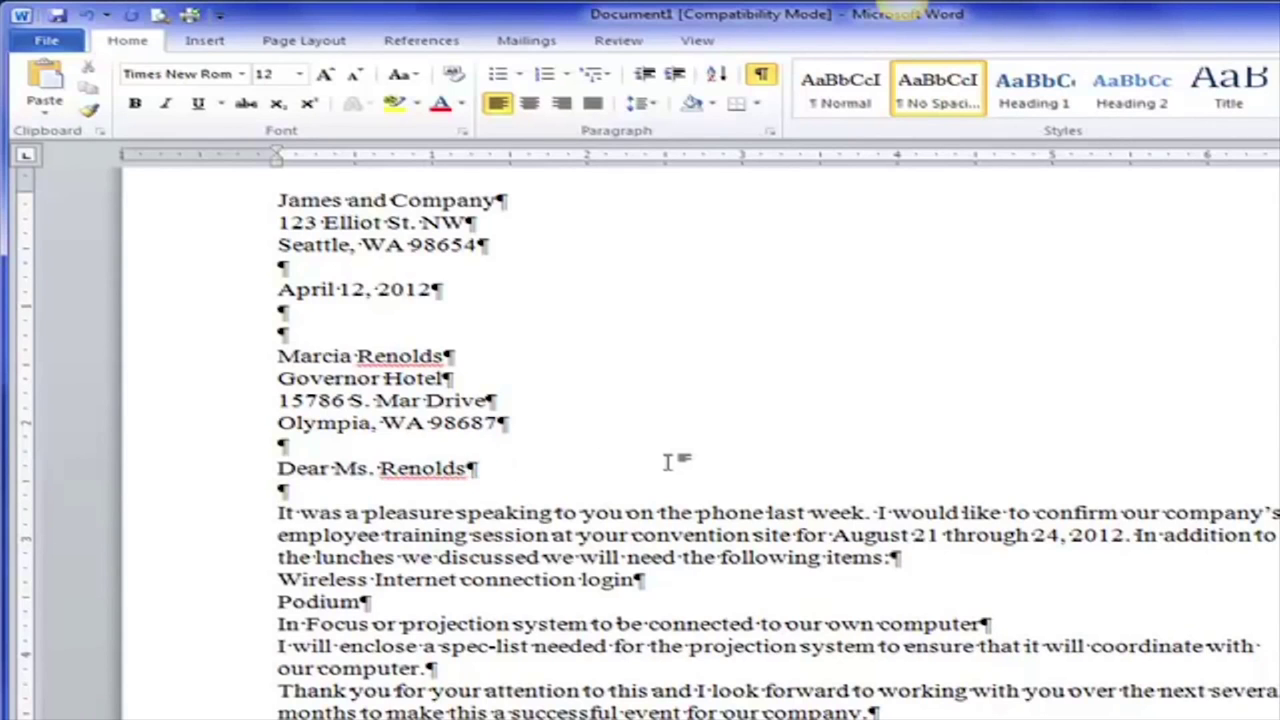
pyautogui.write(',')
pyautogui.press('BackSpace')
pyautogui.write(':')
pyautogui.press('BackSpace')
pyautogui.write(',')
# Insert a blank line above and below the three-line list of needed items
pyautogui.click(893, 558)
pyautogui.press('Return')
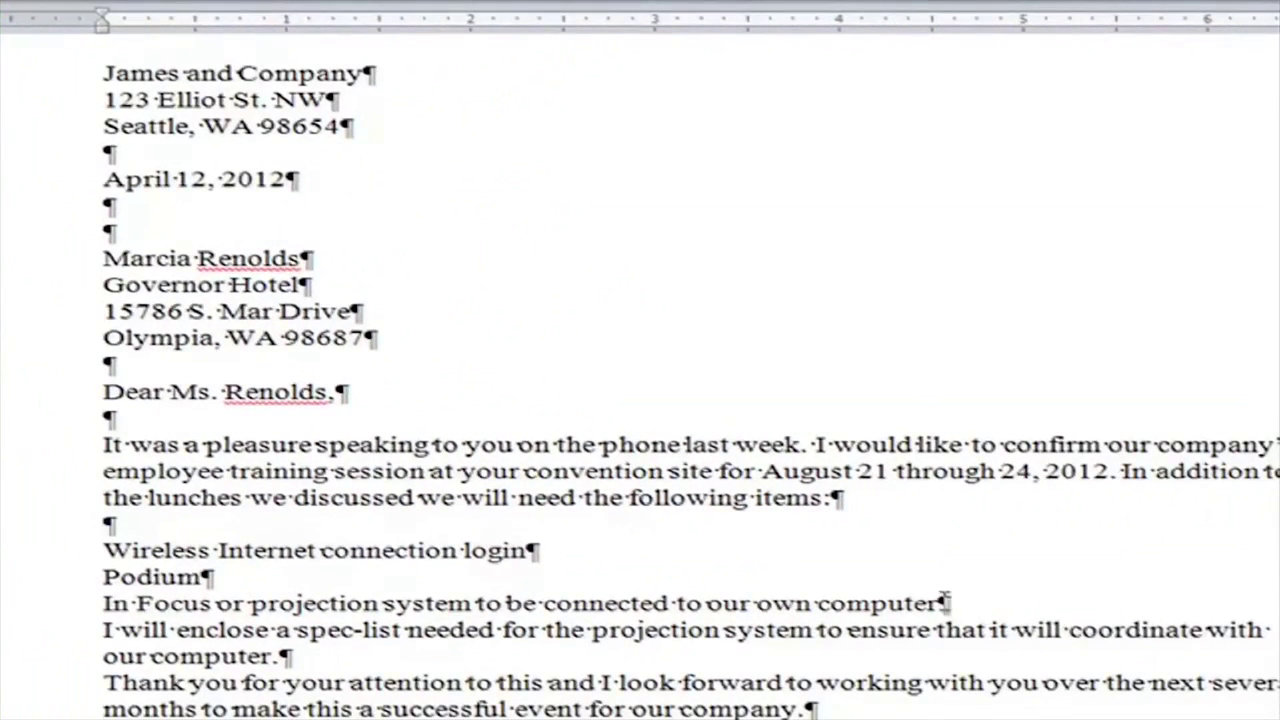
pyautogui.click(943, 603)
pyautogui.press('Return')
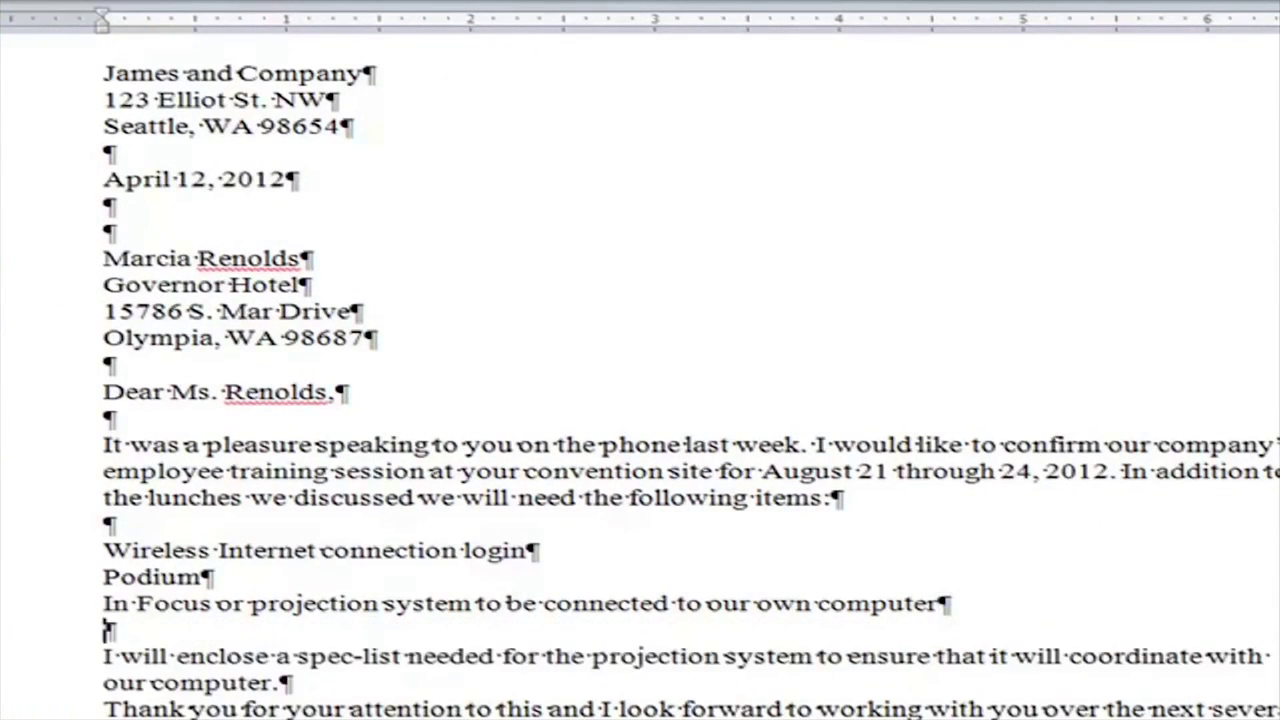
# Insert a blank line after the spec-list paragraph and another after the thank-you paragraph
pyautogui.scroll(-3, 1226, 557)
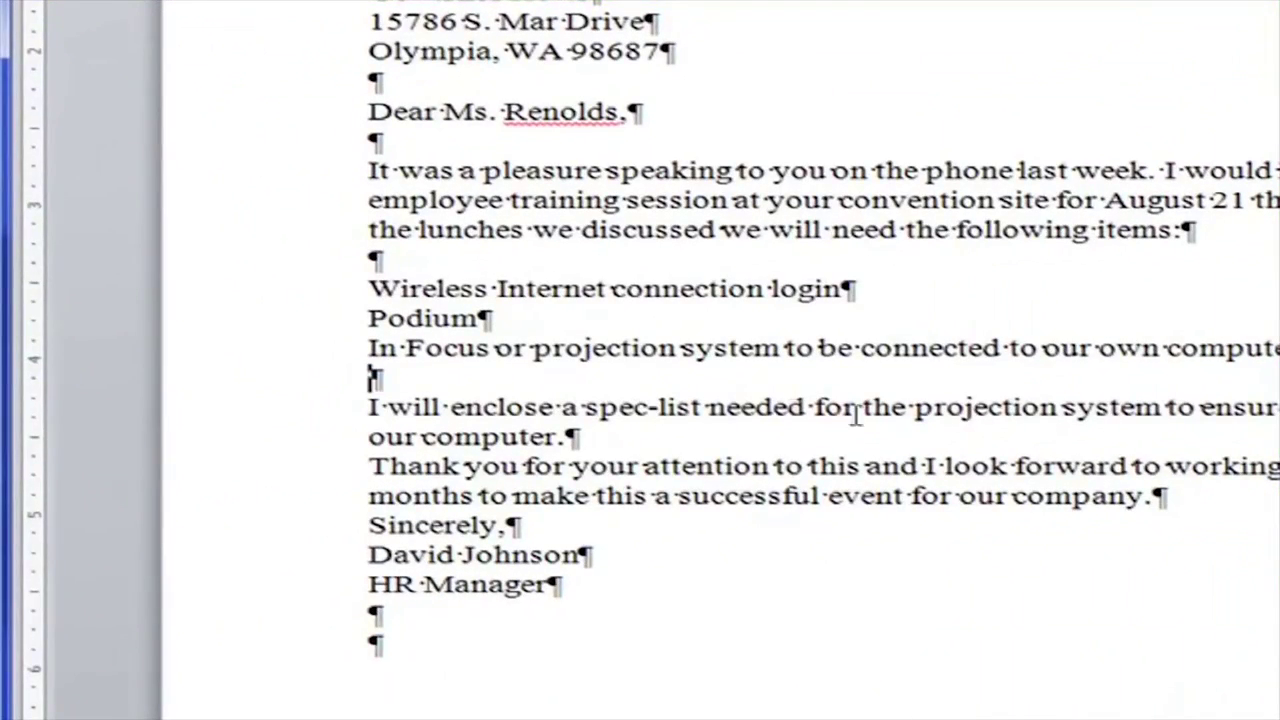
pyautogui.click(569, 437)
pyautogui.press('Return')
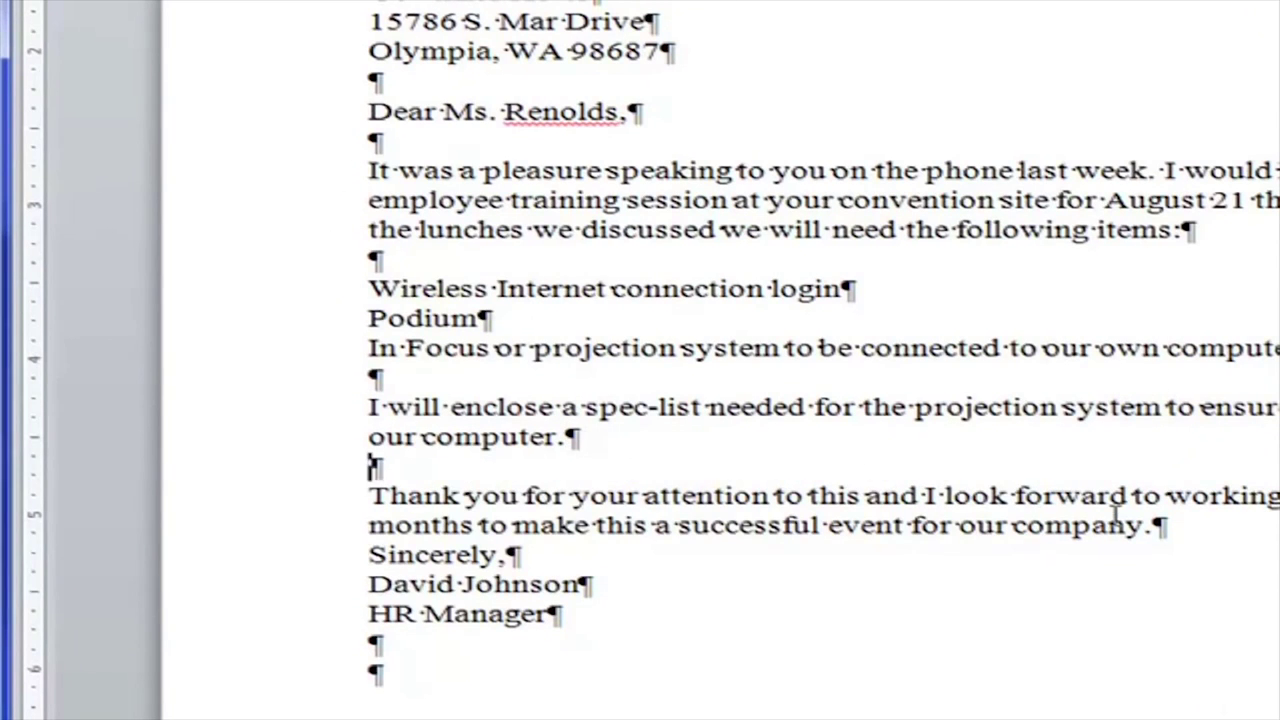
pyautogui.click(1156, 525)
pyautogui.press('Return')
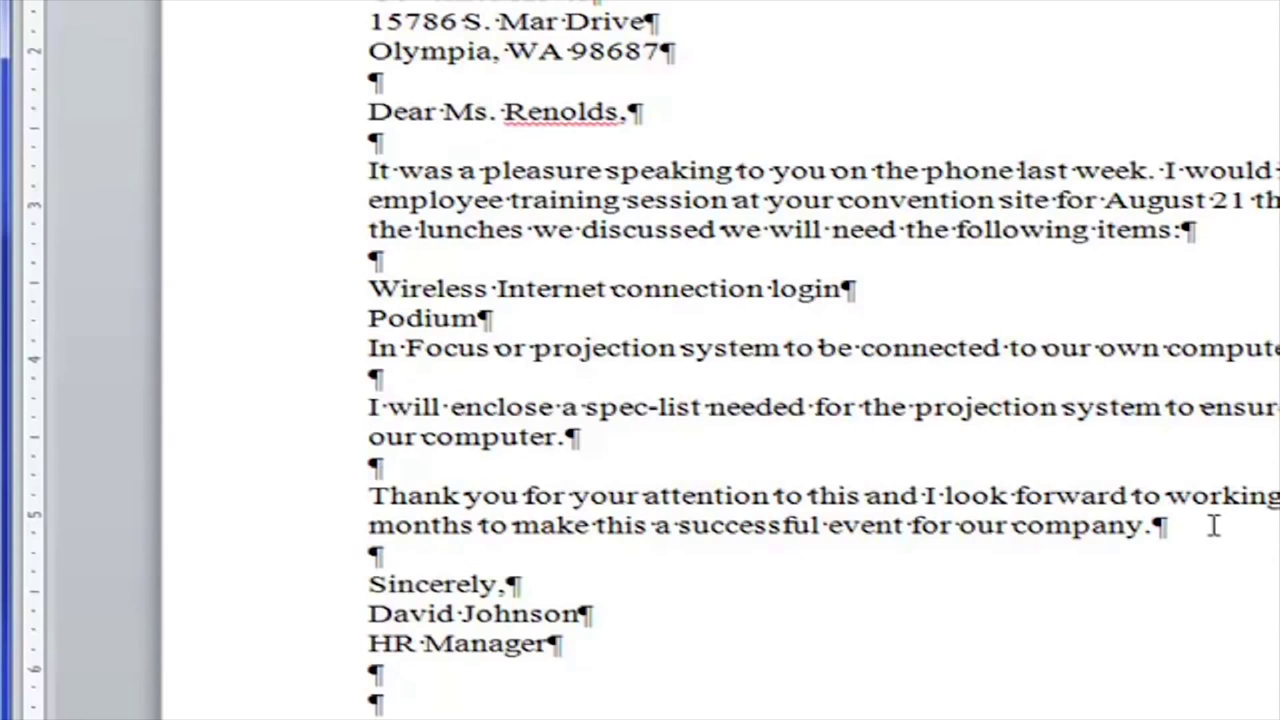
# Insert three blank lines between "Sincerely," and the sender's name for the signature
pyautogui.scroll(-3, 1211, 523)
pyautogui.click(509, 279)
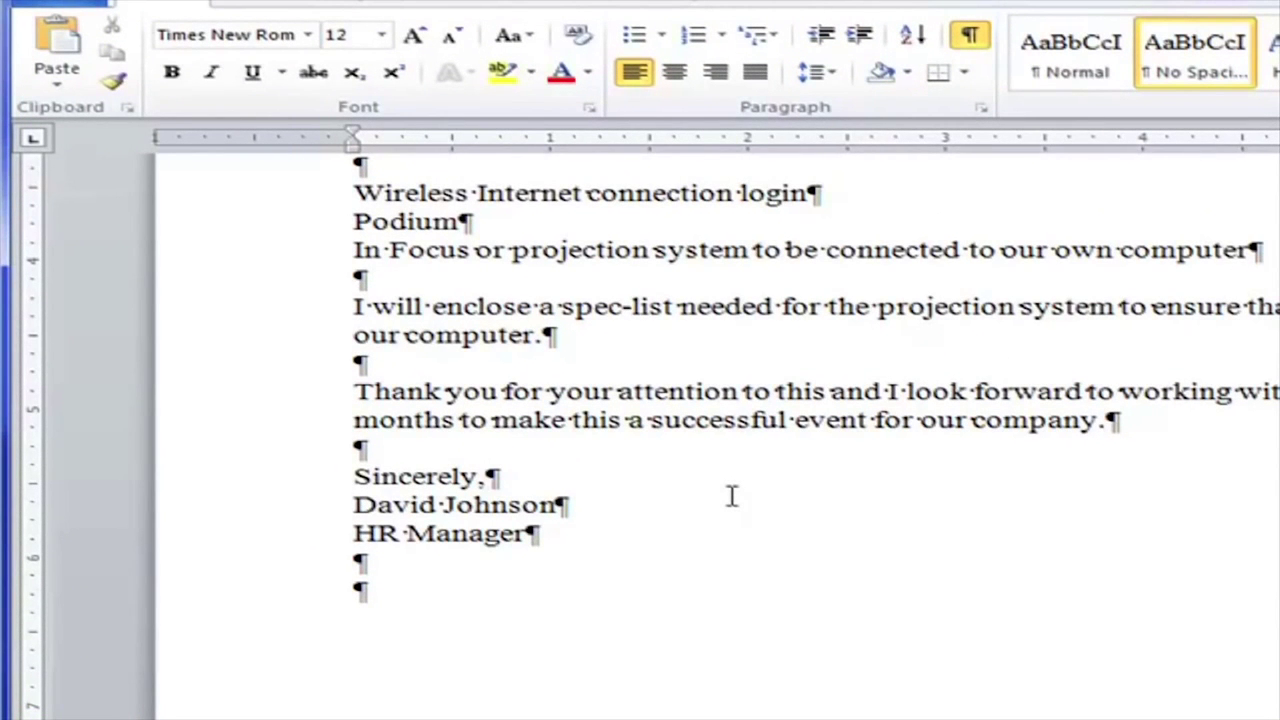
pyautogui.press('Return')
pyautogui.press('Return')
pyautogui.press('Return')
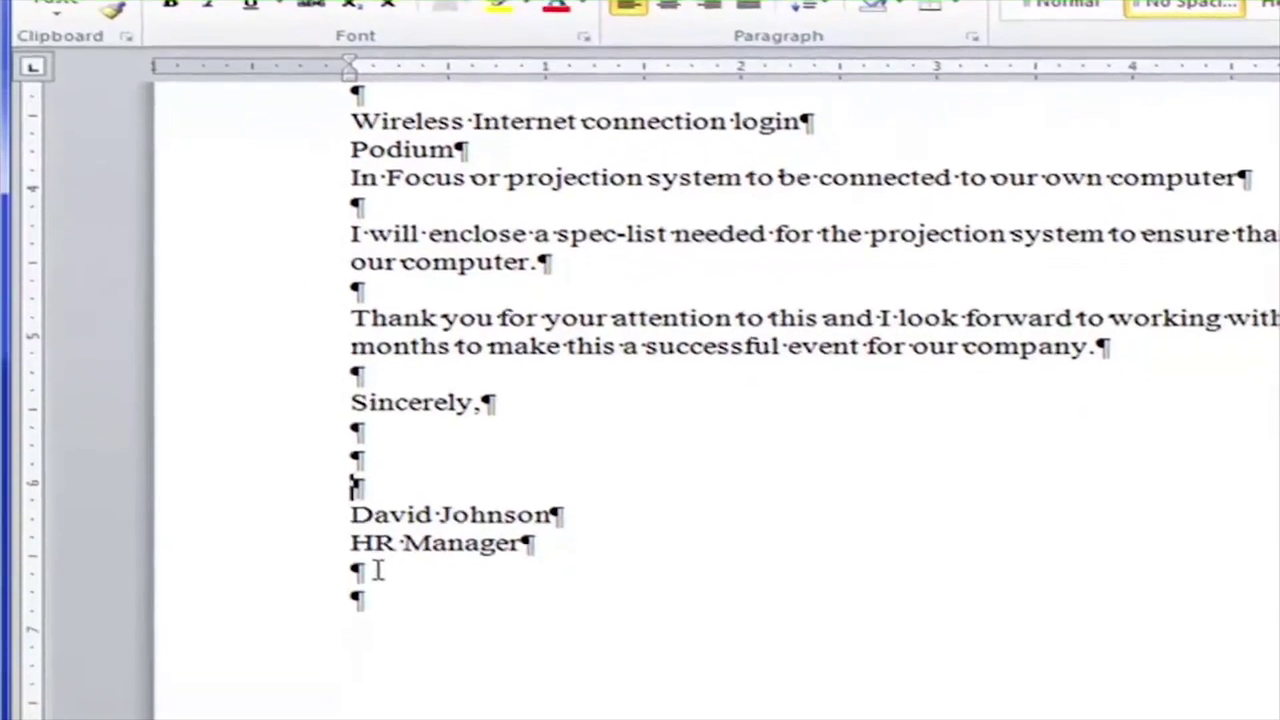
# Add the reference initials "cw" one blank line below the HR Manager title, with "Enclosure" on the following line
pyautogui.click(380, 650)
pyautogui.click(374, 598)
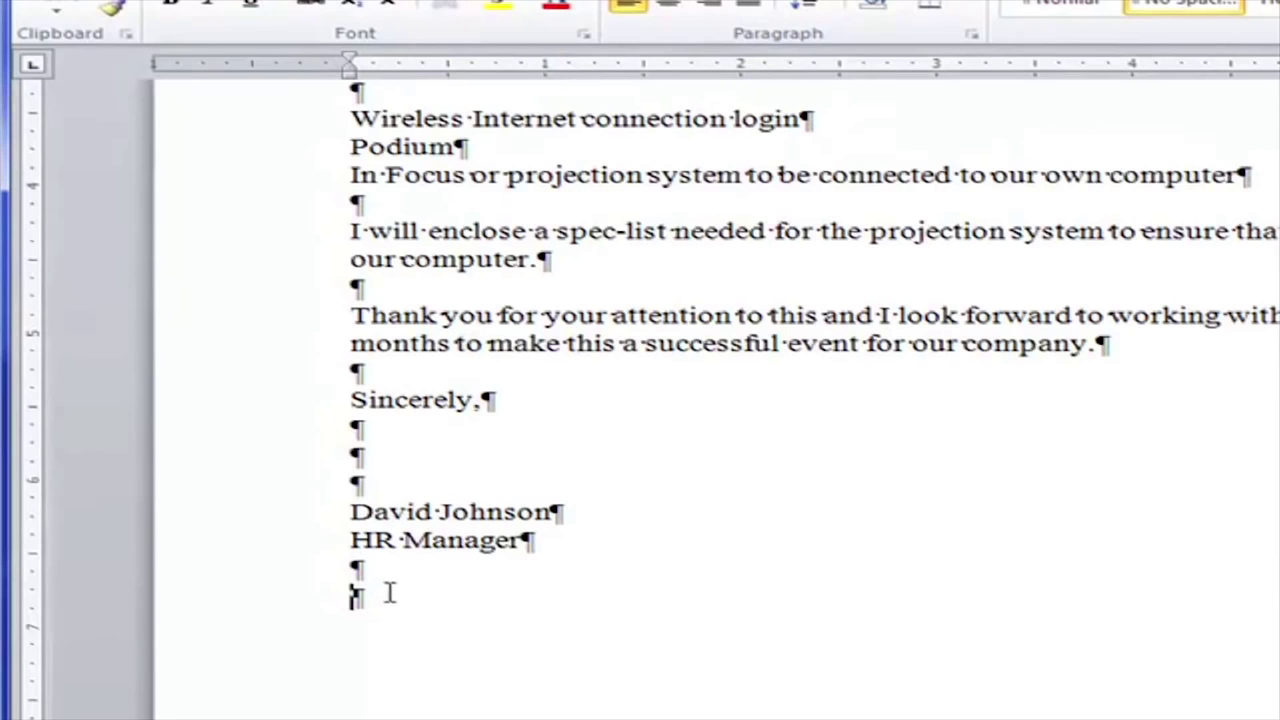
pyautogui.write('cw')
pyautogui.press('Return')
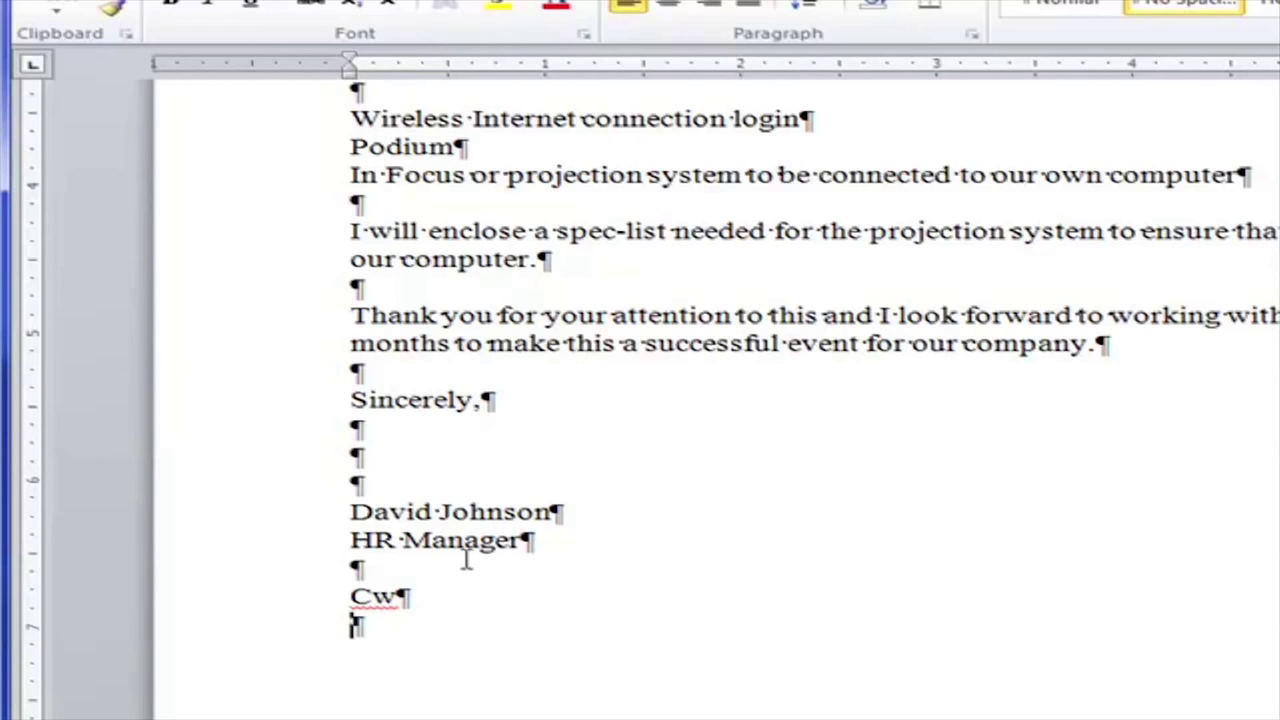
pyautogui.moveTo(378, 597)
pyautogui.write('En')
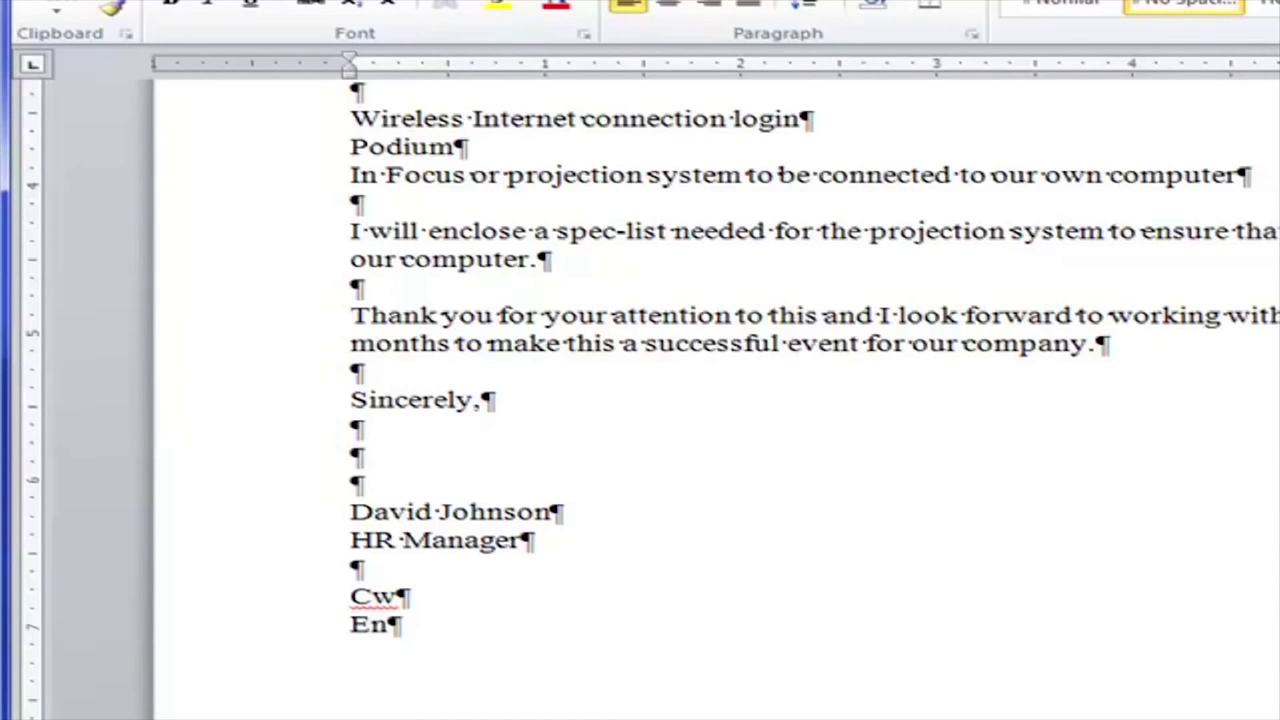
pyautogui.write('closure')
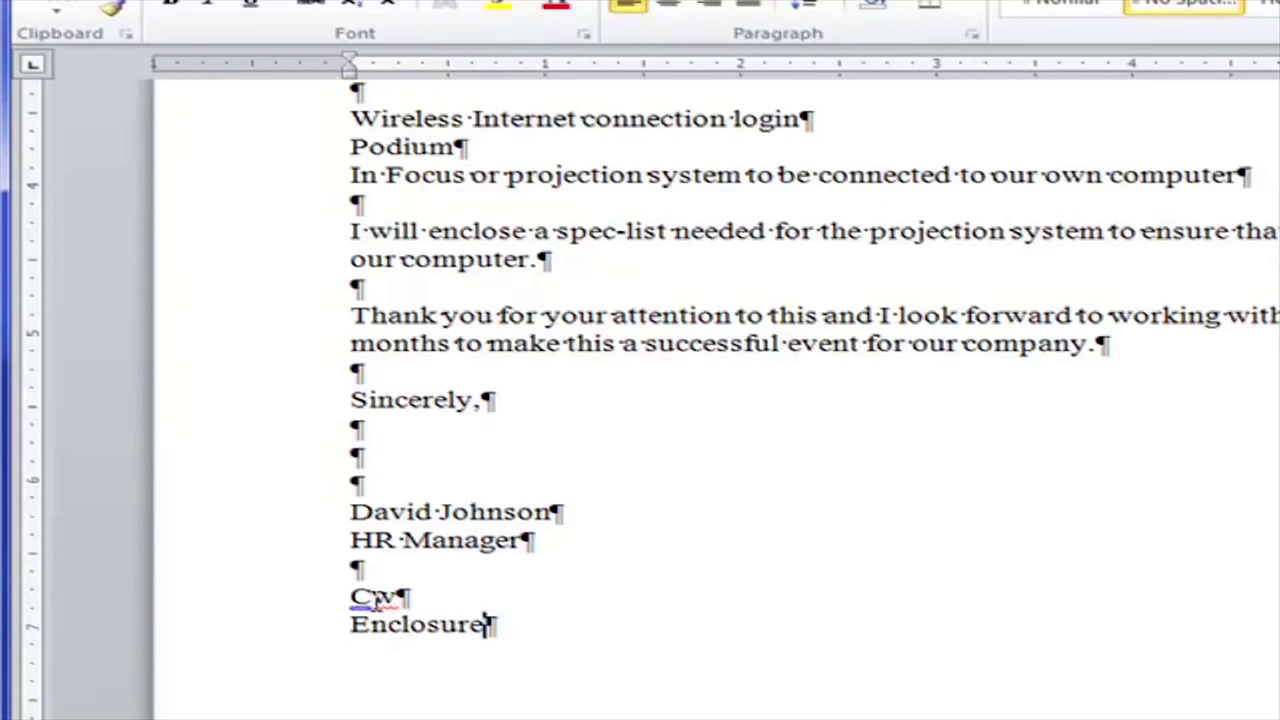
# Replace the capital C in the reference initials above "Enclosure" with a lowercase c
pyautogui.click(375, 596)
pyautogui.press('BackSpace')
pyautogui.write('c')
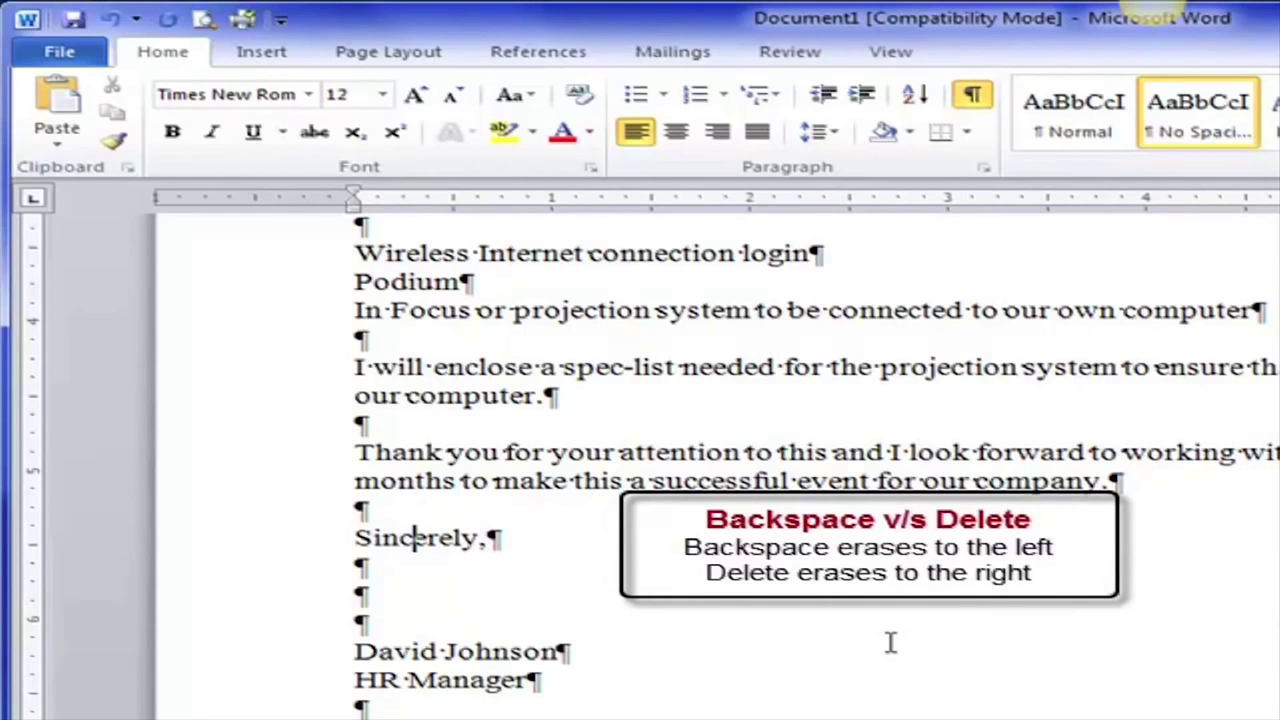
# Erase the letters "nc" from the closing "Sincerely," and retype them in place
pyautogui.press('BackSpace')
pyautogui.press('BackSpace')
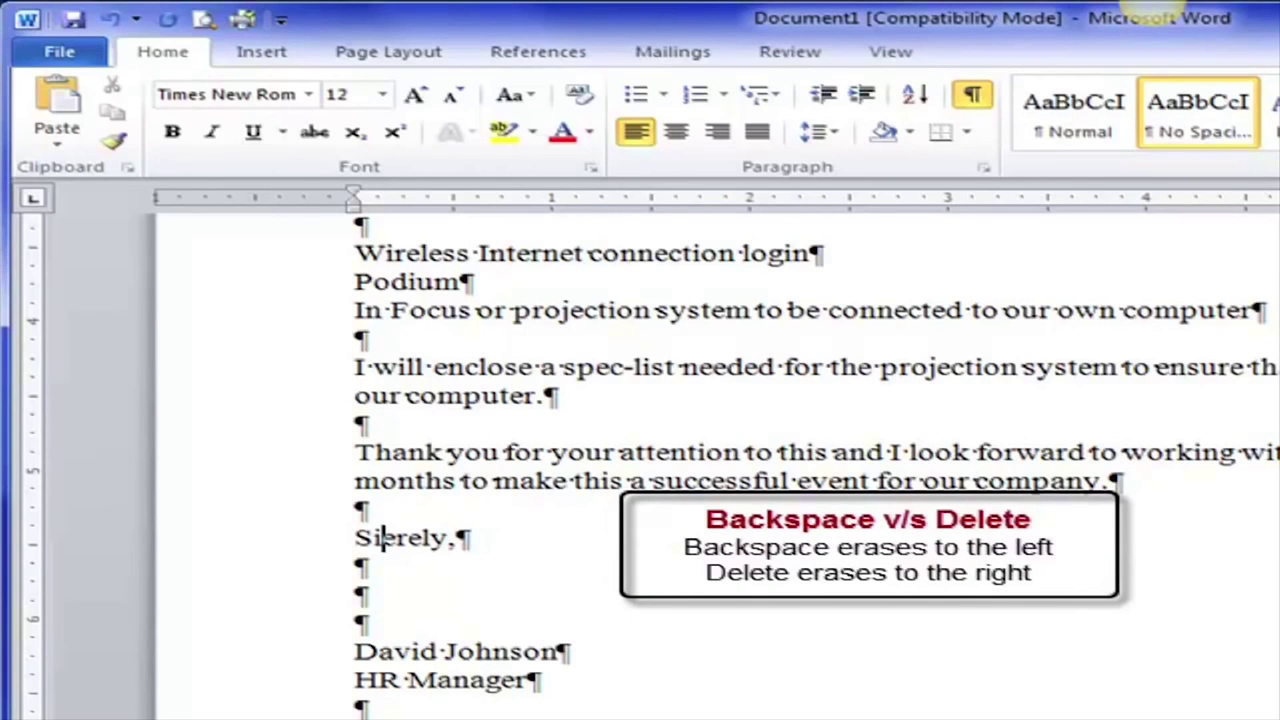
pyautogui.write('n')
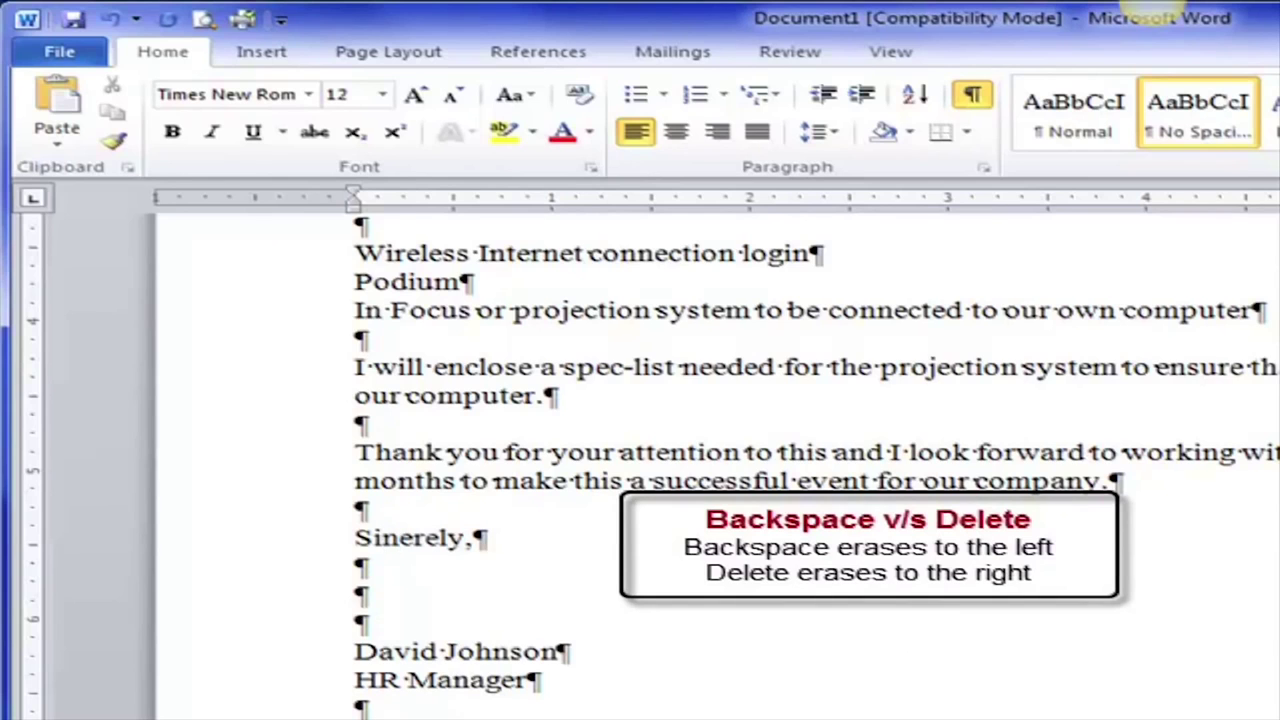
pyautogui.write('c')
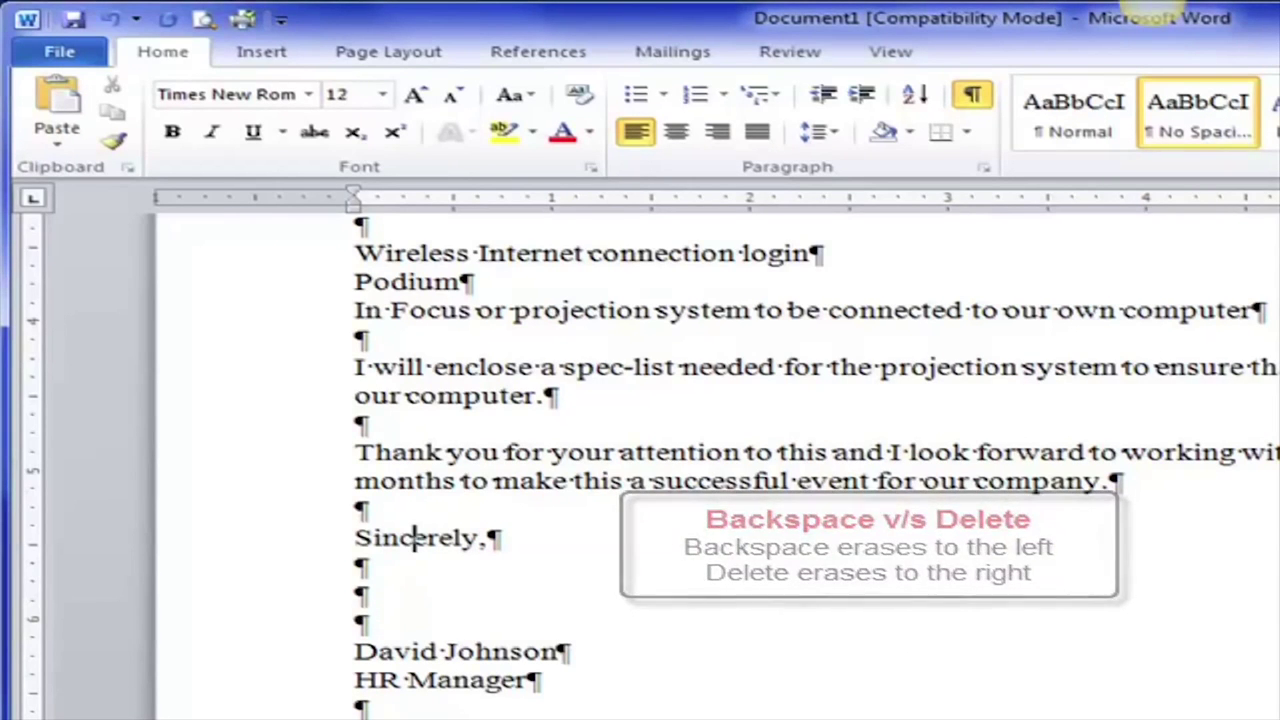
# Erase the entire text of the closing line "Sincerely," working from the middle of the word in both directions
pyautogui.press('Delete')
pyautogui.press('Delete')
pyautogui.press('Delete')
pyautogui.press('Delete')
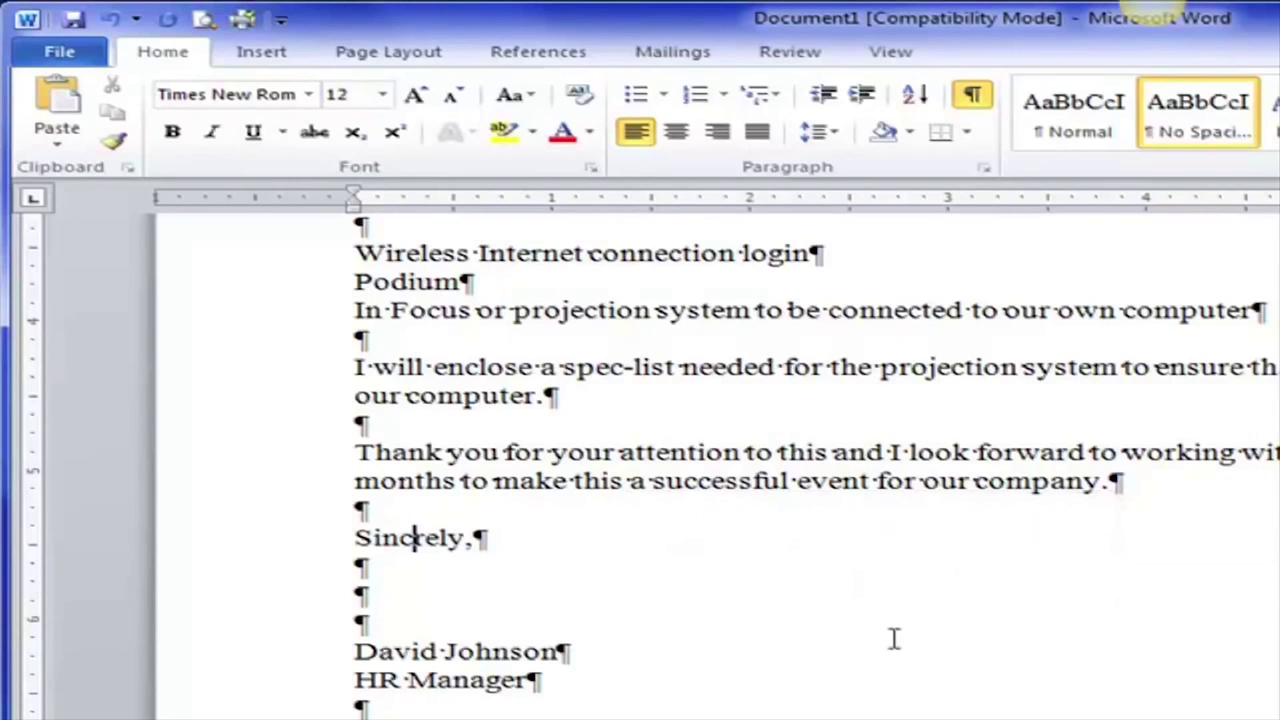
pyautogui.press('Delete')
pyautogui.press('BackSpace')
pyautogui.press('BackSpace')
pyautogui.press('BackSpace')
pyautogui.press('BackSpace')
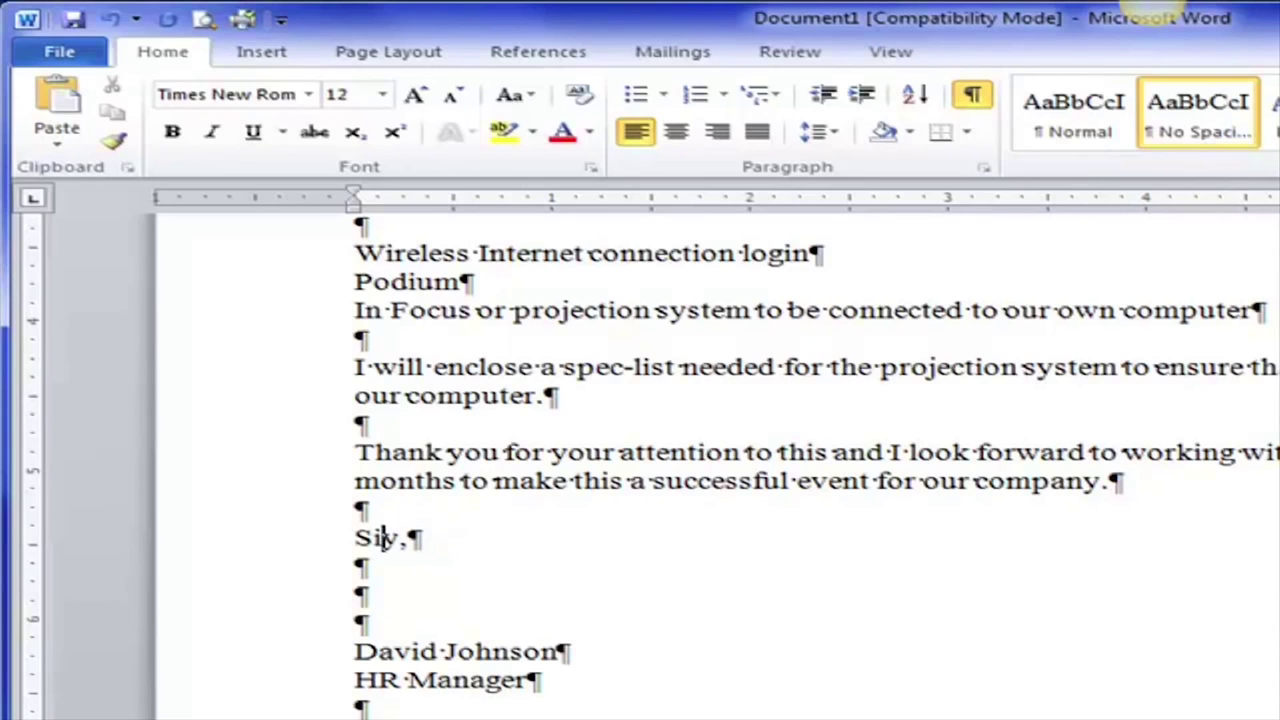
pyautogui.press('Delete')
pyautogui.press('Delete')
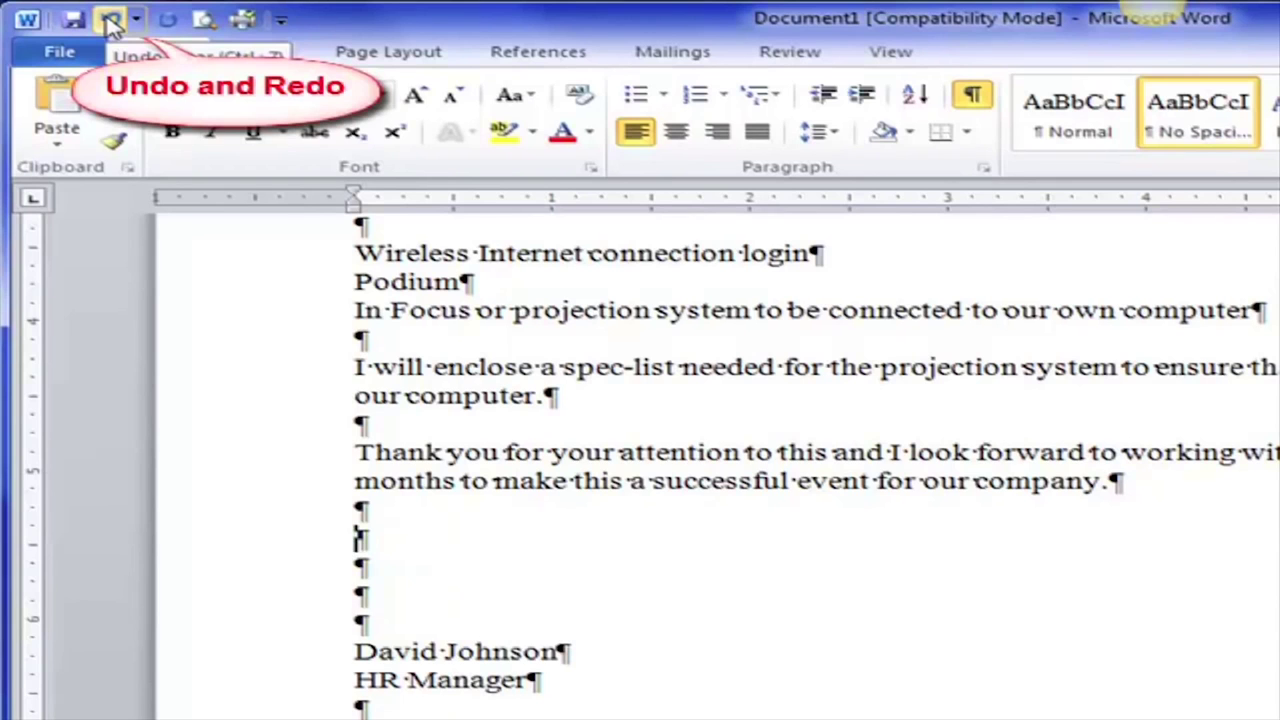
# Undo the deletions in the "Sincerely," line and the lowercase correction of the reference initials, and redo that lowercase correction
pyautogui.hotkey('ctrl', 'y')
pyautogui.hotkey('ctrl', 'y')
pyautogui.hotkey('ctrl', 'y')
pyautogui.hotkey('ctrl', 'y')
pyautogui.hotkey('ctrl', 'y')
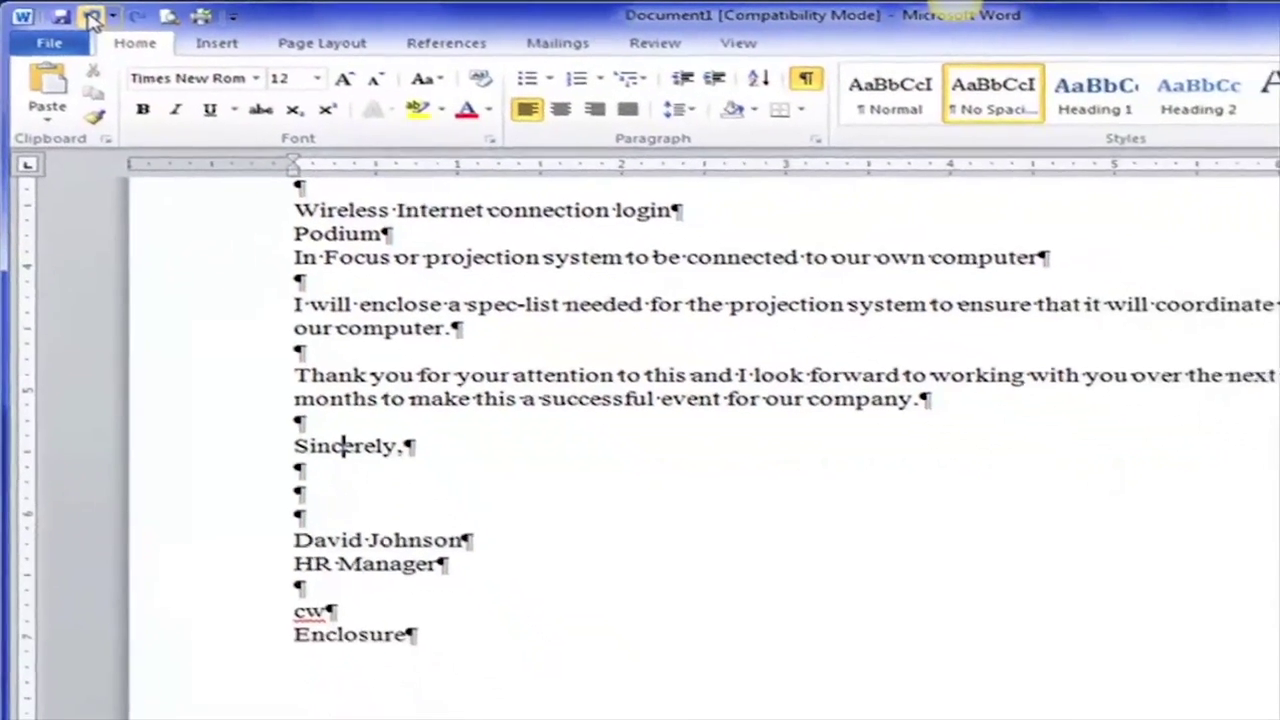
pyautogui.hotkey('ctrl', 'y')
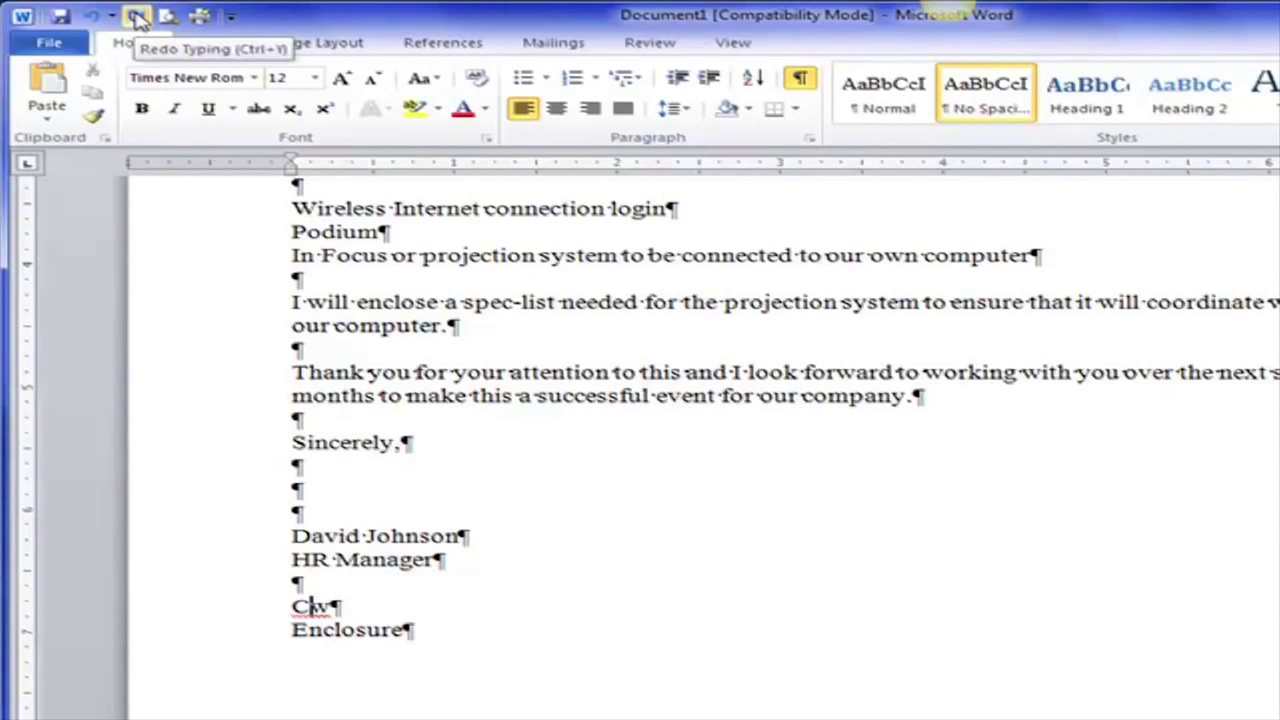
pyautogui.click(137, 17)
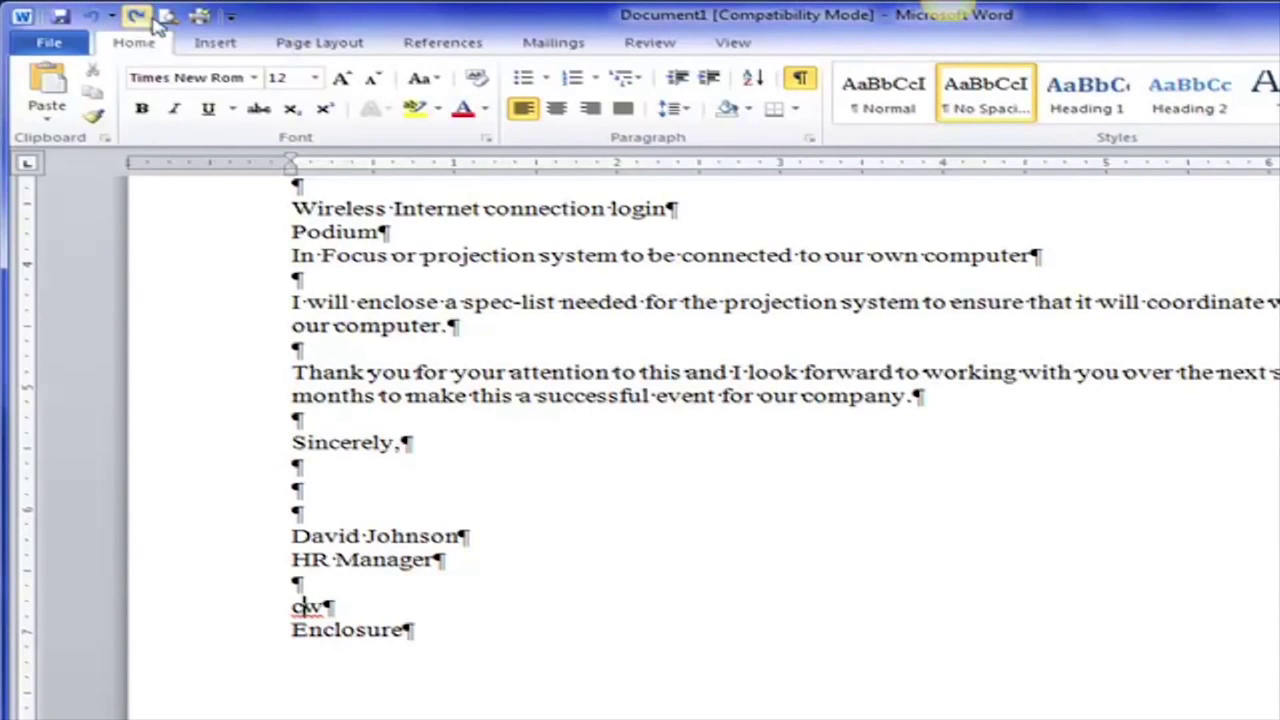
pyautogui.click(231, 17)
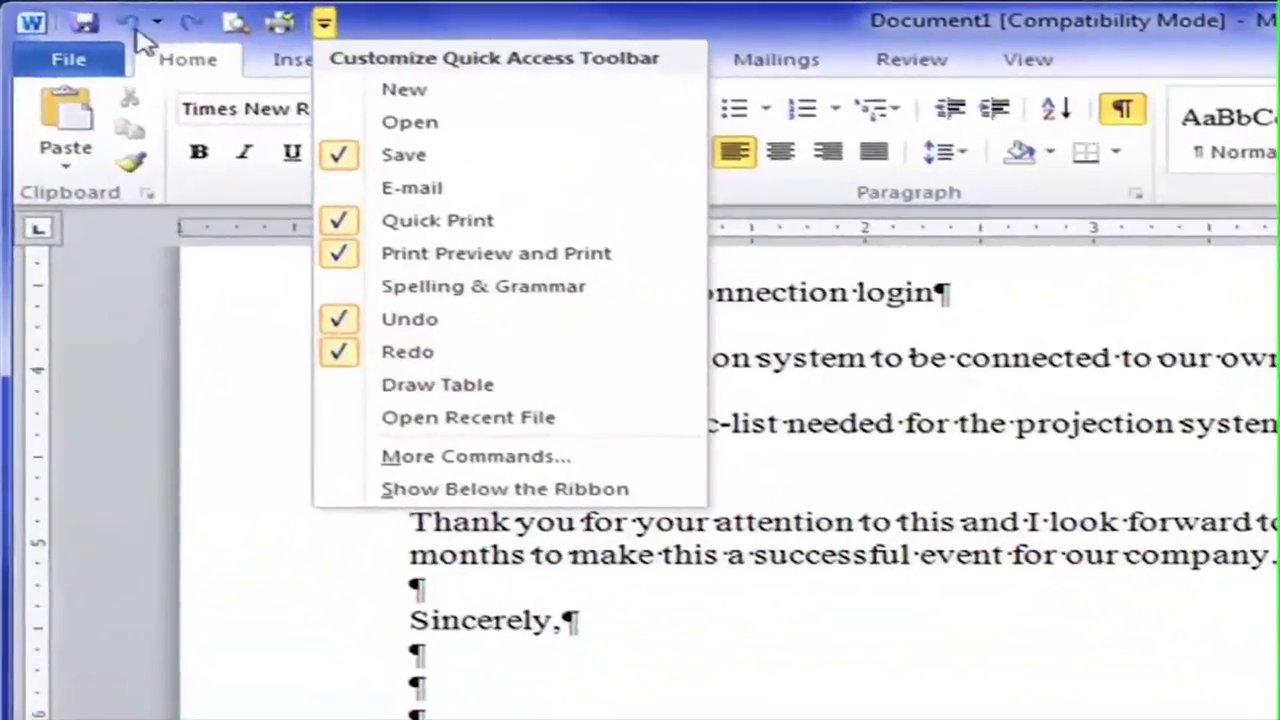
pyautogui.click(160, 24)
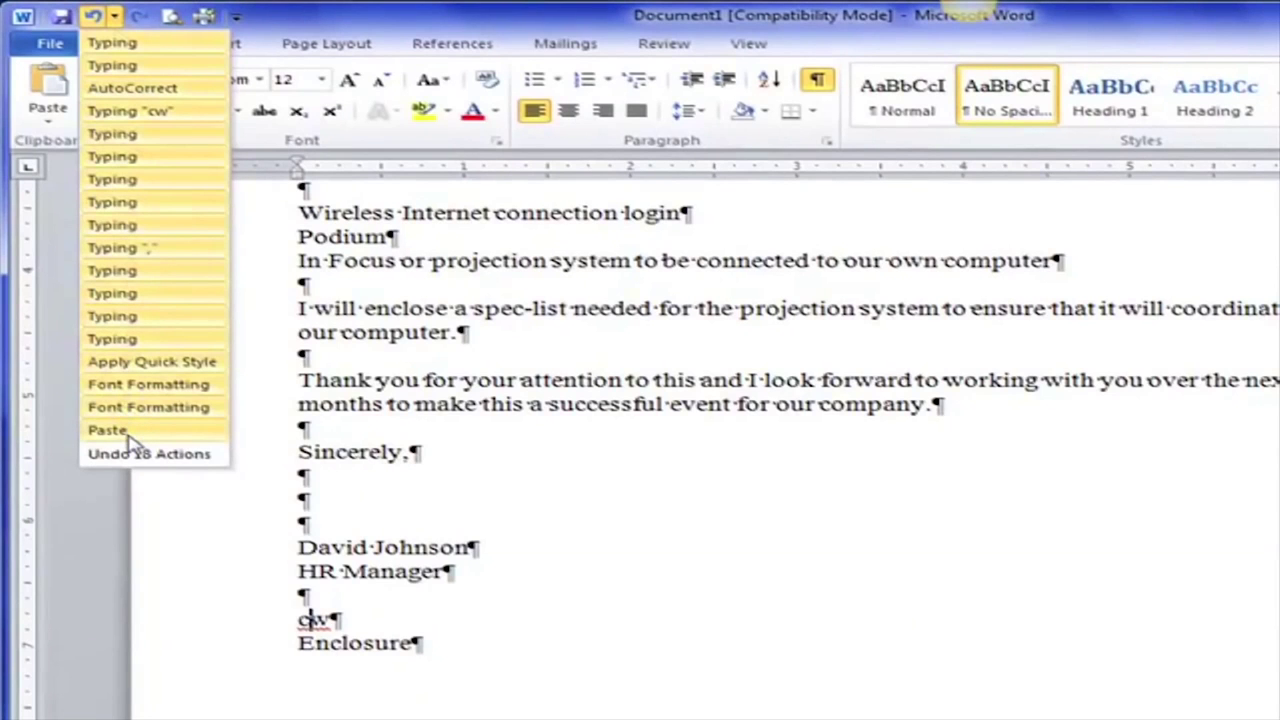
pyautogui.click(115, 17)
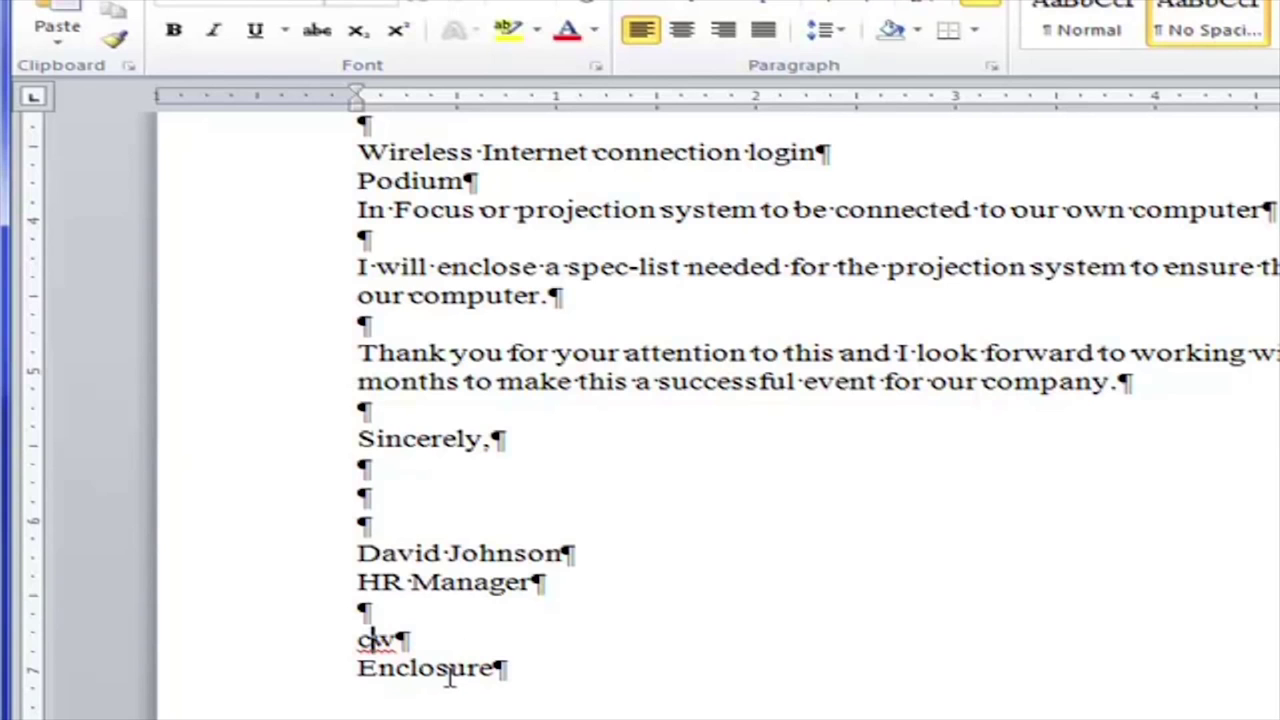
# Ignore all spelling flags on the recipient's surname in the inside address and salutation
pyautogui.scroll(6, 731, 677)
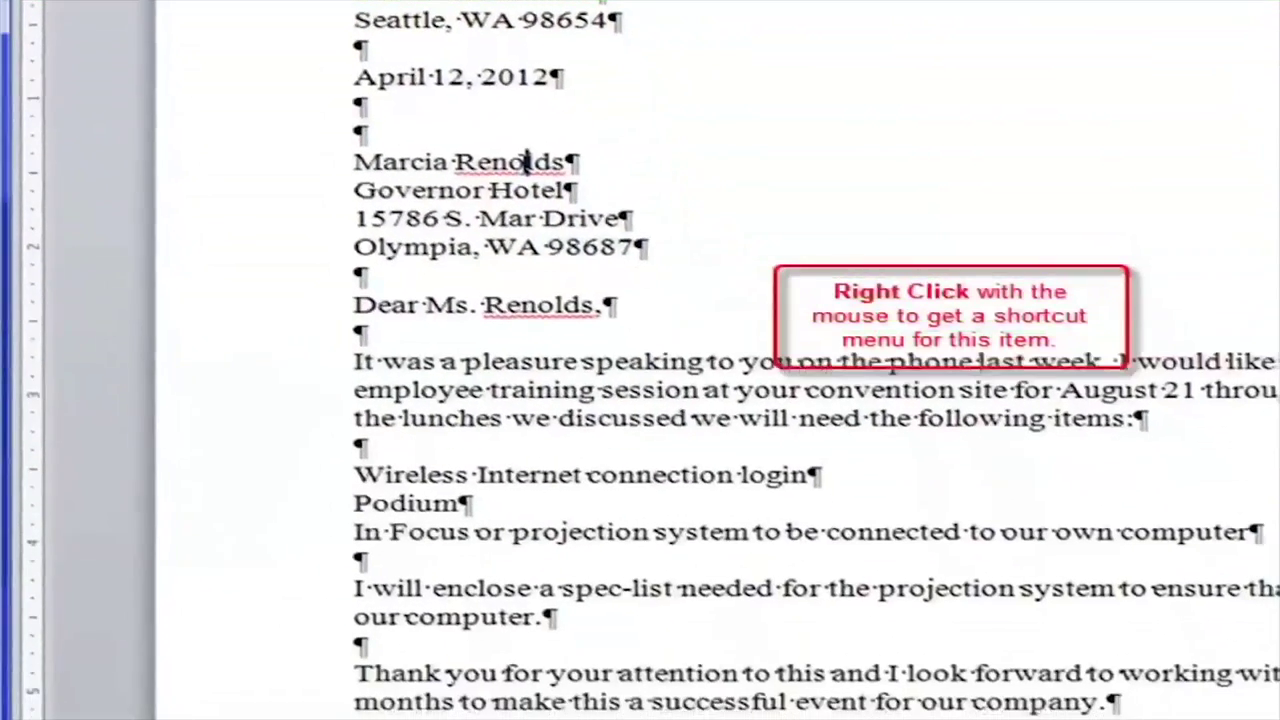
pyautogui.rightClick(612, 527)
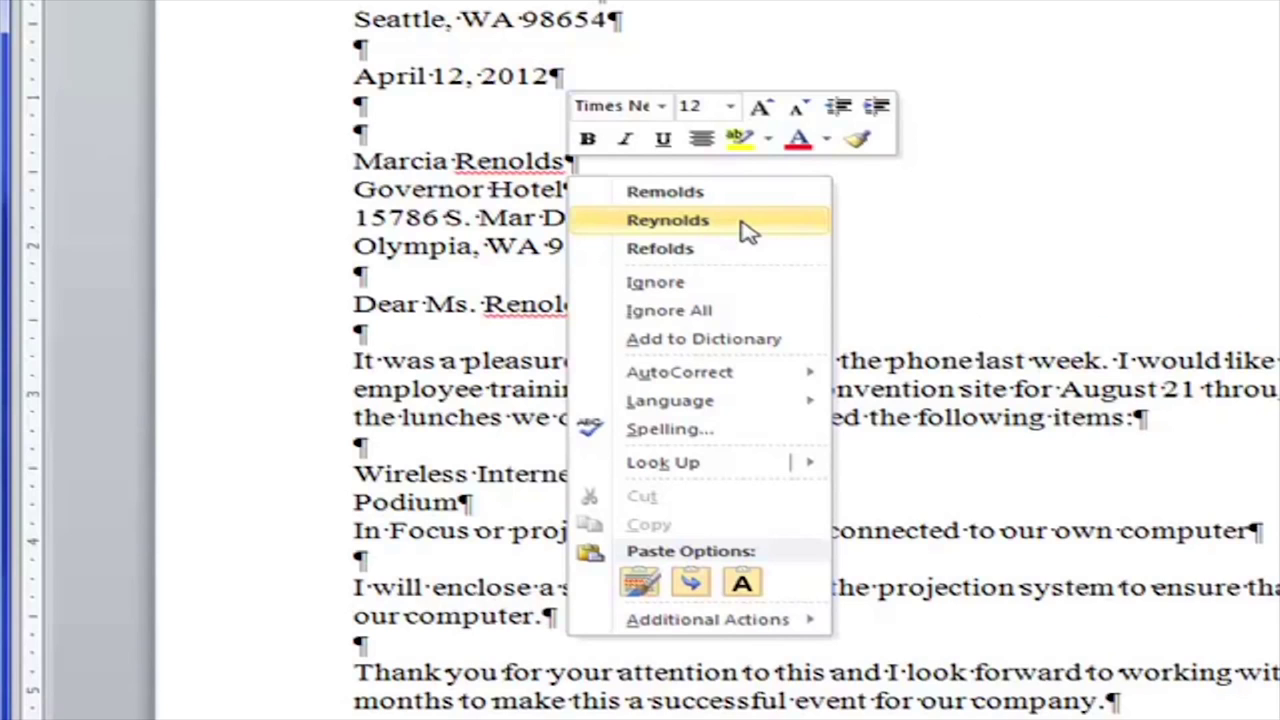
pyautogui.click(803, 316)
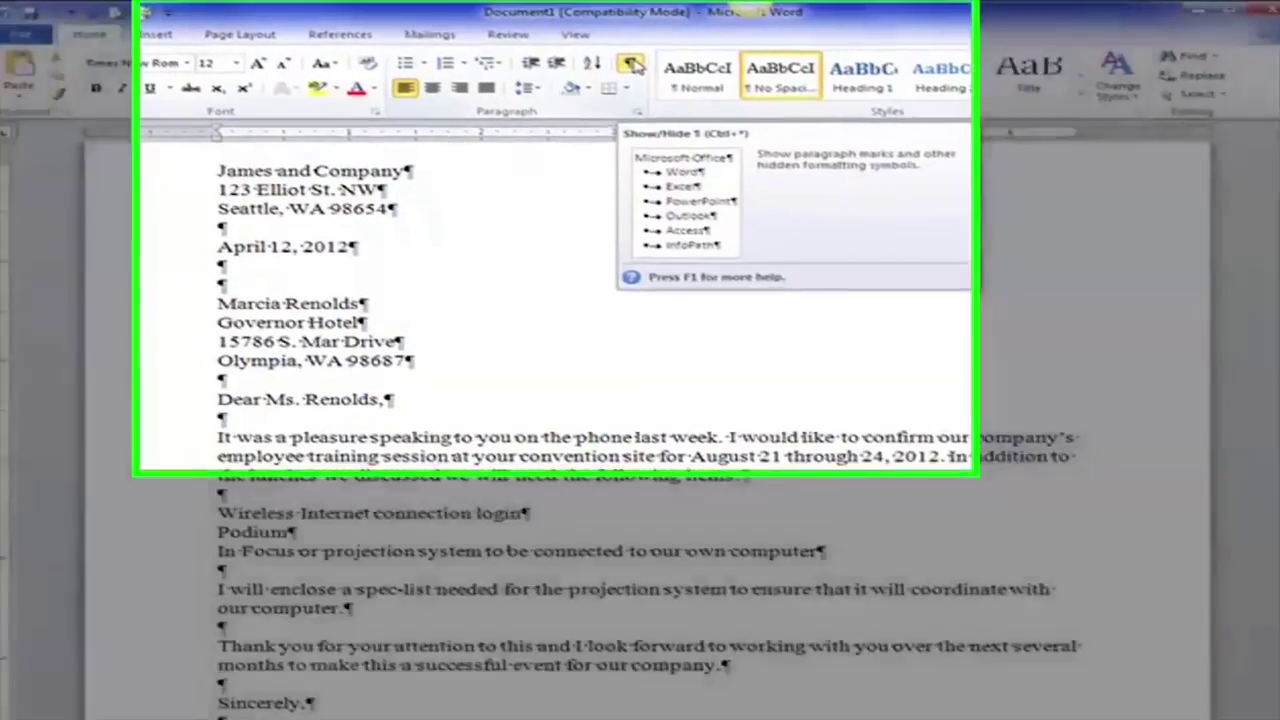
# Hide the formatting marks and review the whole letter from the sender address to the enclosure notation
pyautogui.click(625, 62)
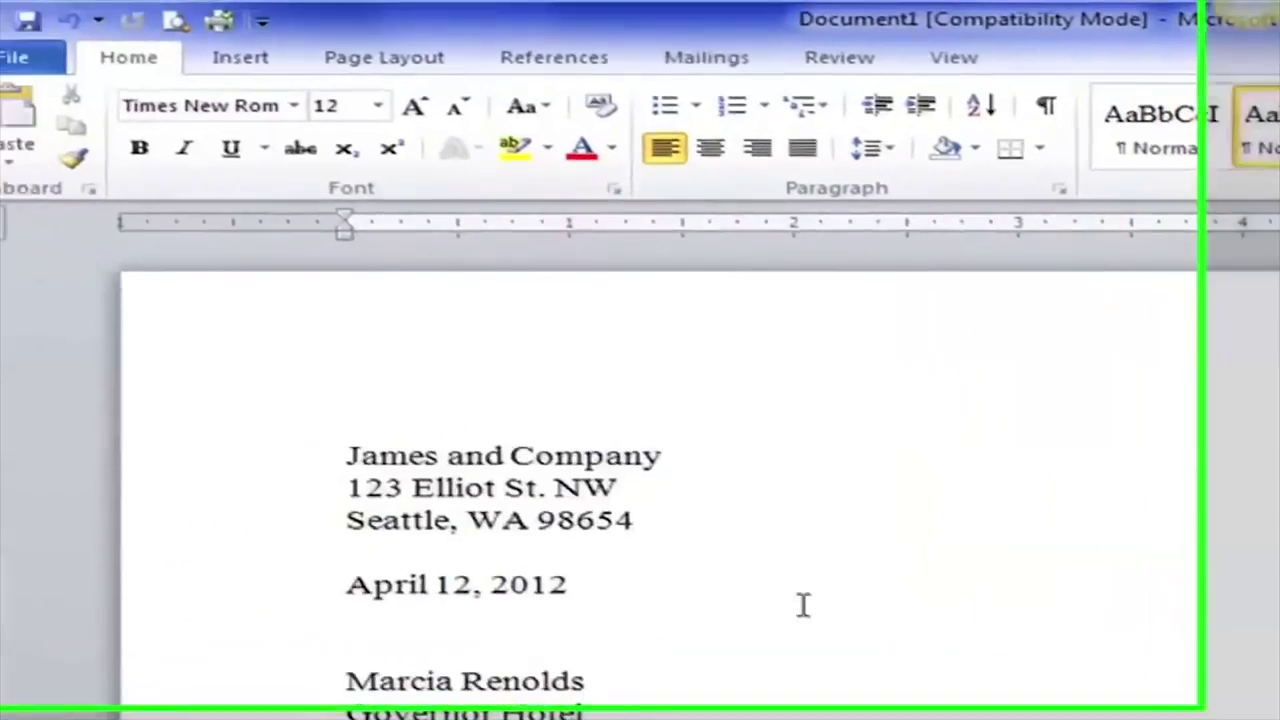
pyautogui.scroll(-3, 530, 548)
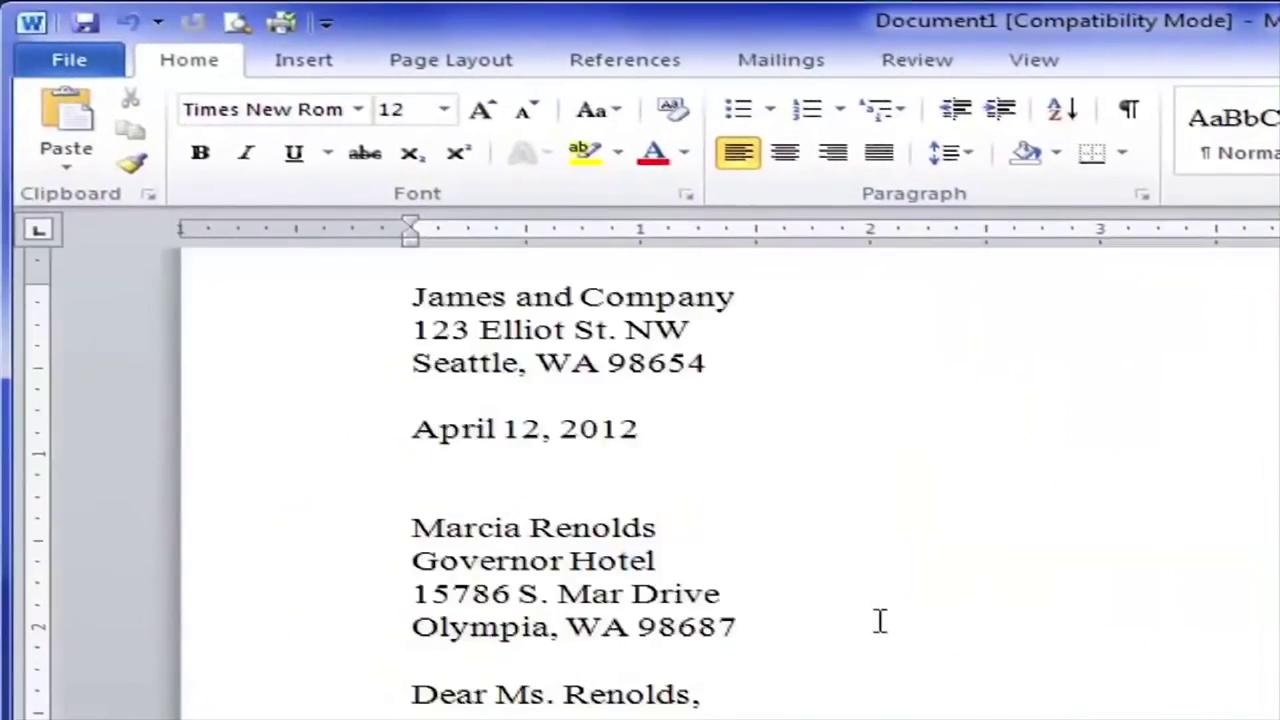
pyautogui.scroll(-2, 860, 523)
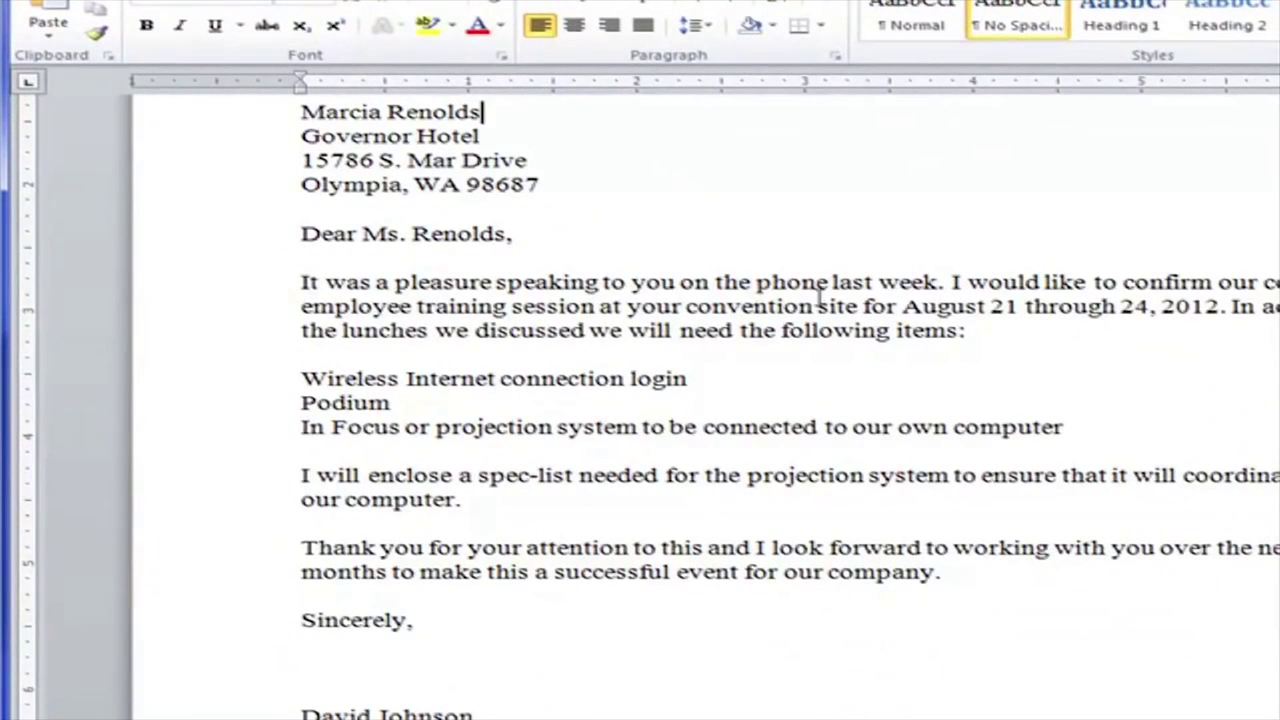
pyautogui.scroll(-2, 703, 589)
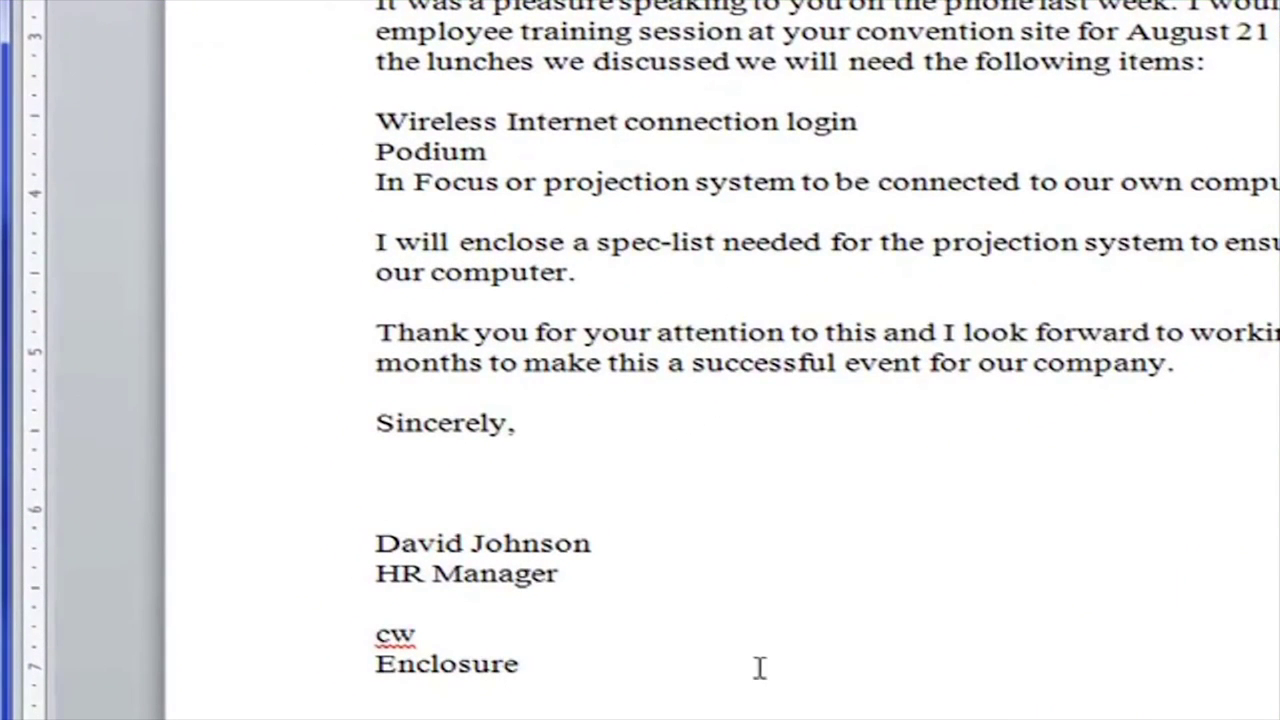
pyautogui.scroll(-3, 769, 666)
pyautogui.scroll(10, 769, 666)
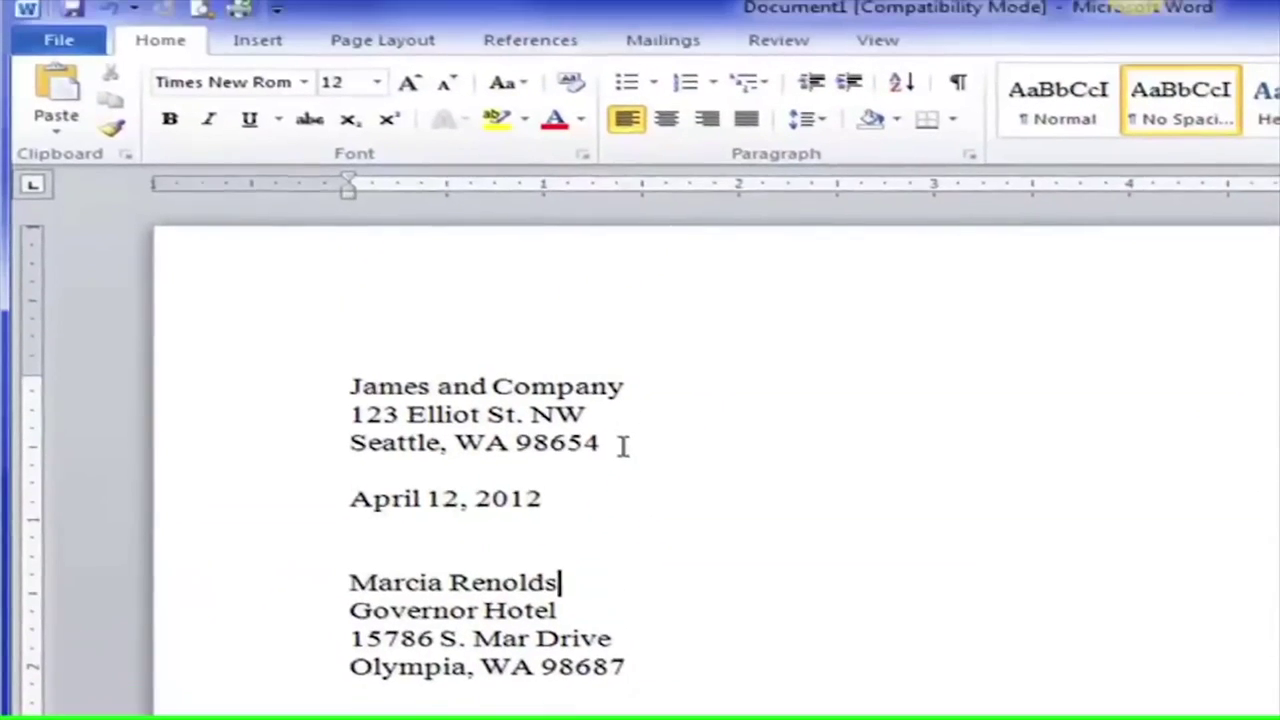
# Apply the Normal style to the three sender address lines at the start of the letter
pyautogui.click(669, 187)
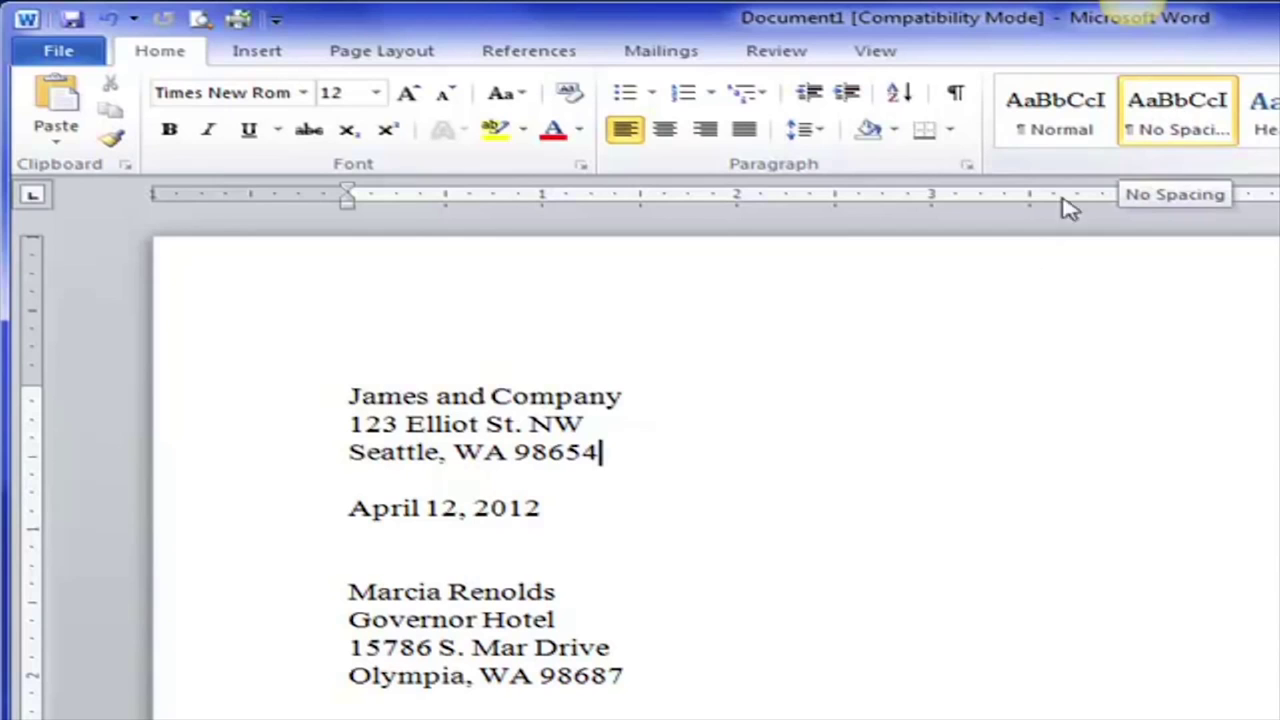
pyautogui.moveTo(277, 405); pyautogui.dragTo(284, 470)
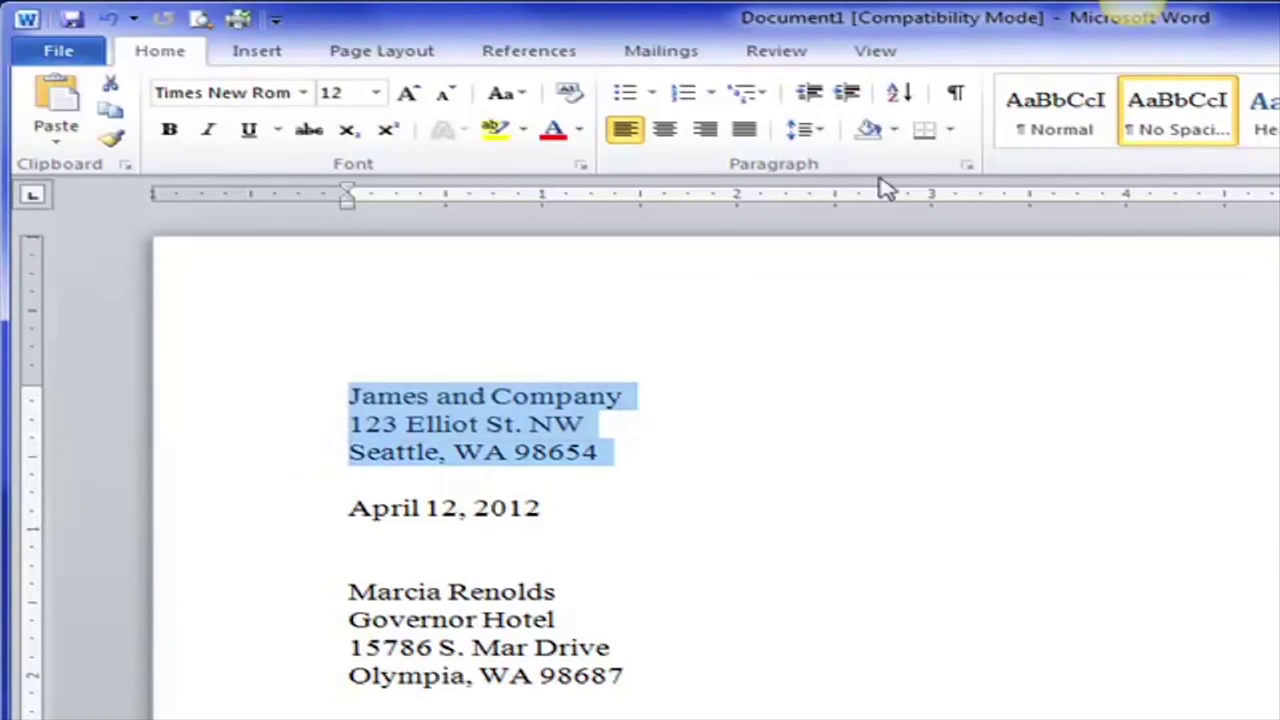
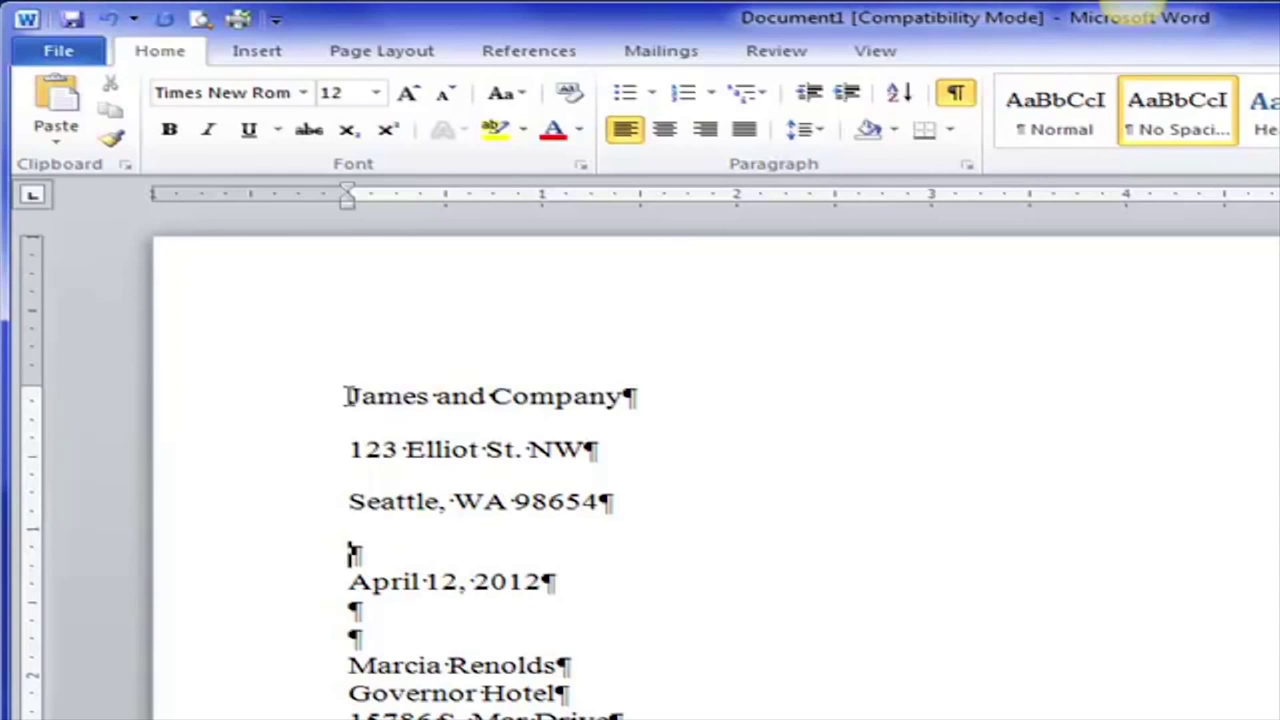
# Open the paragraph settings for the "James and Company" line and choose Multiple line spacing
pyautogui.click(378, 396)
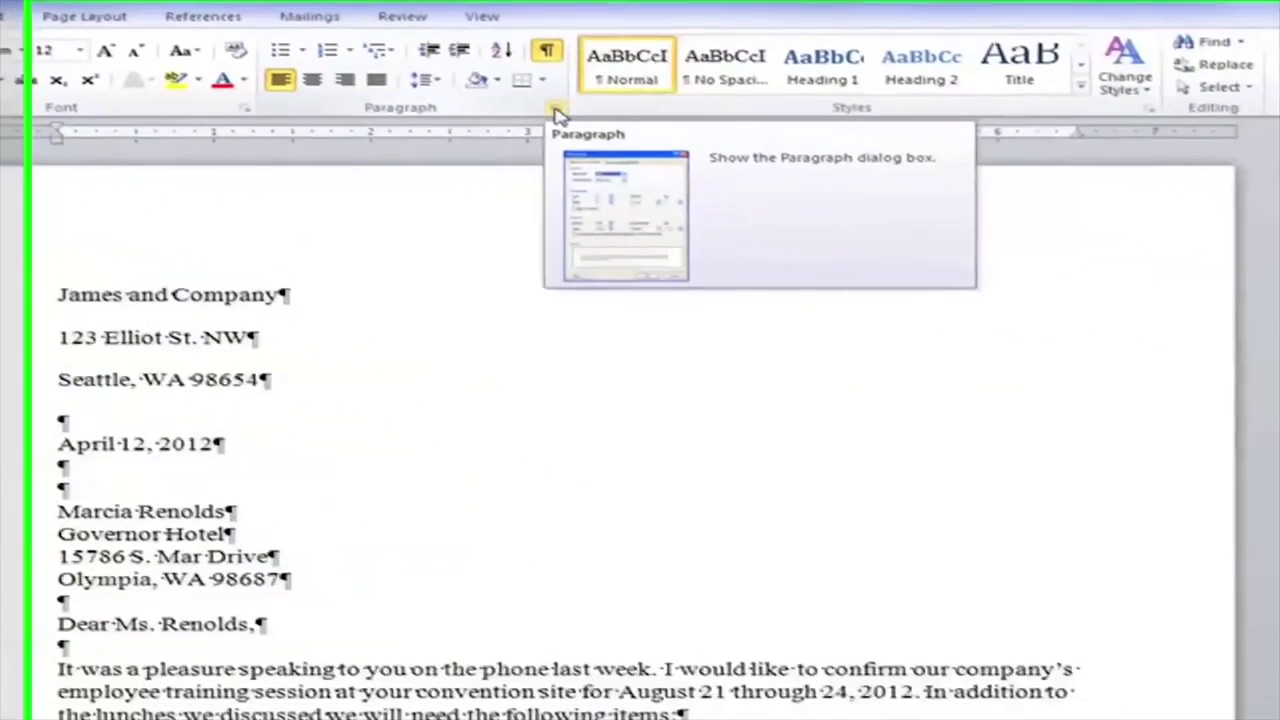
pyautogui.click(886, 158)
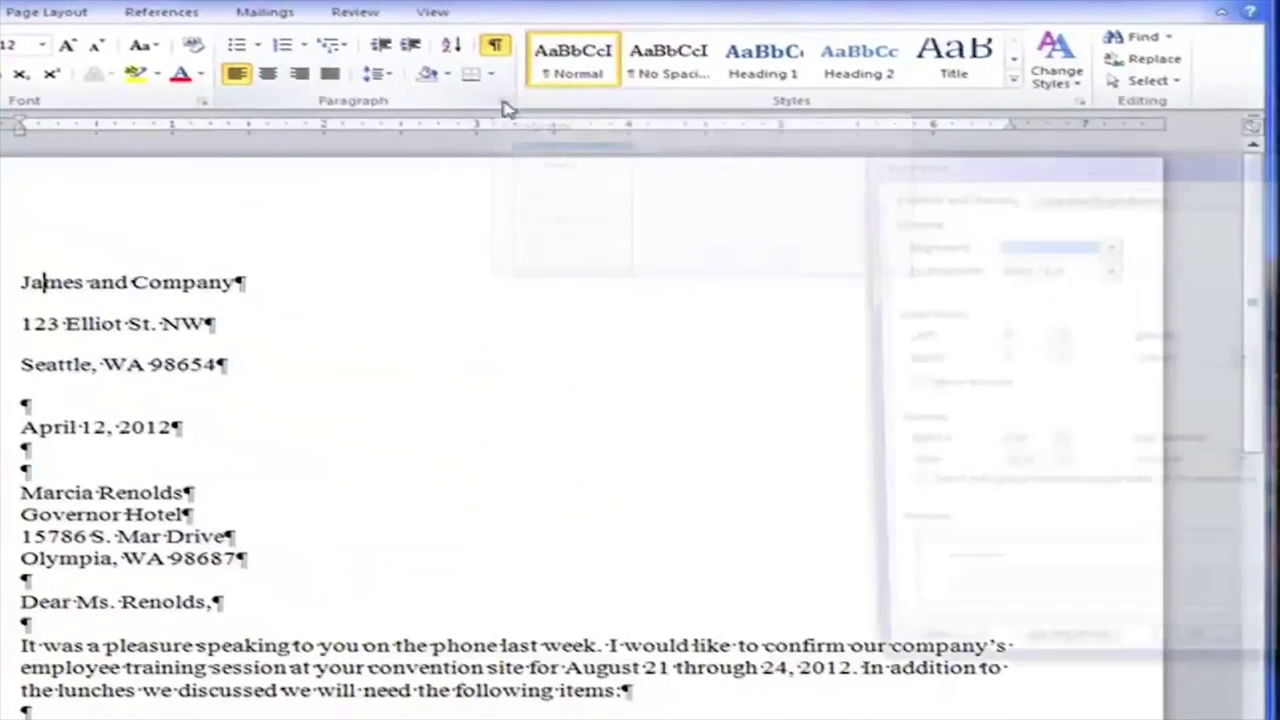
pyautogui.moveTo(993, 165); pyautogui.dragTo(628, 72)
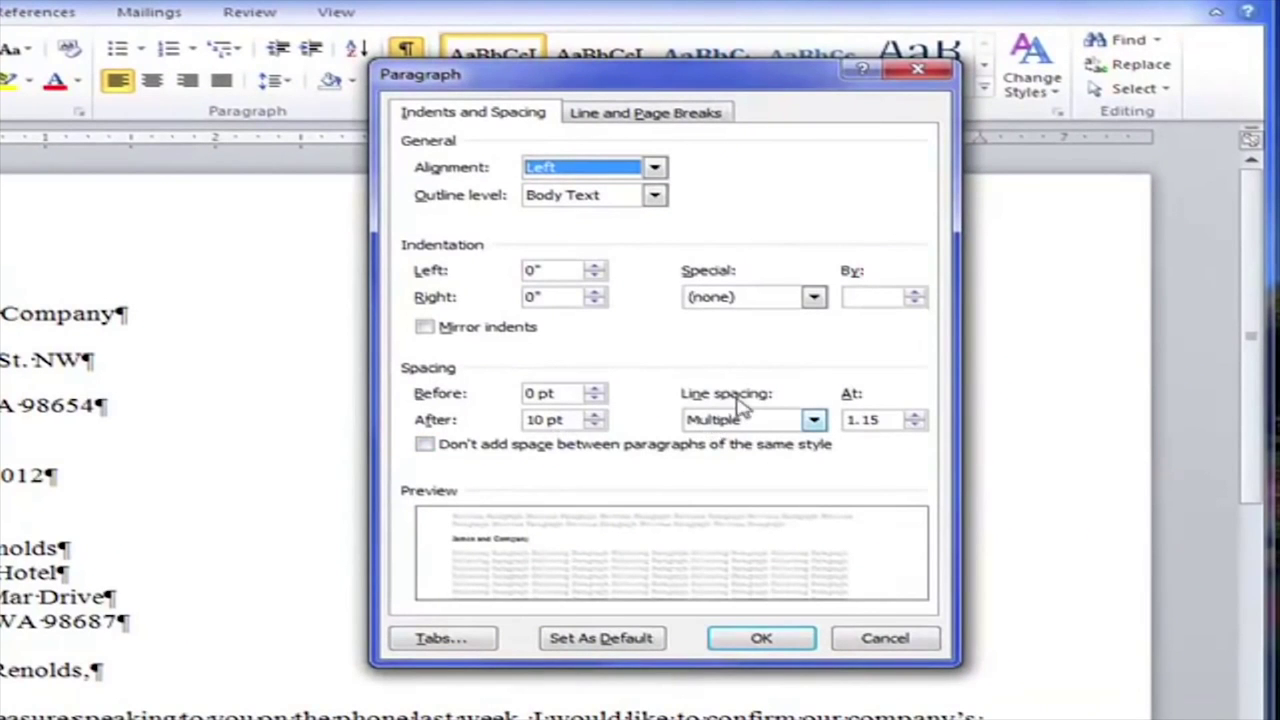
pyautogui.click(814, 421)
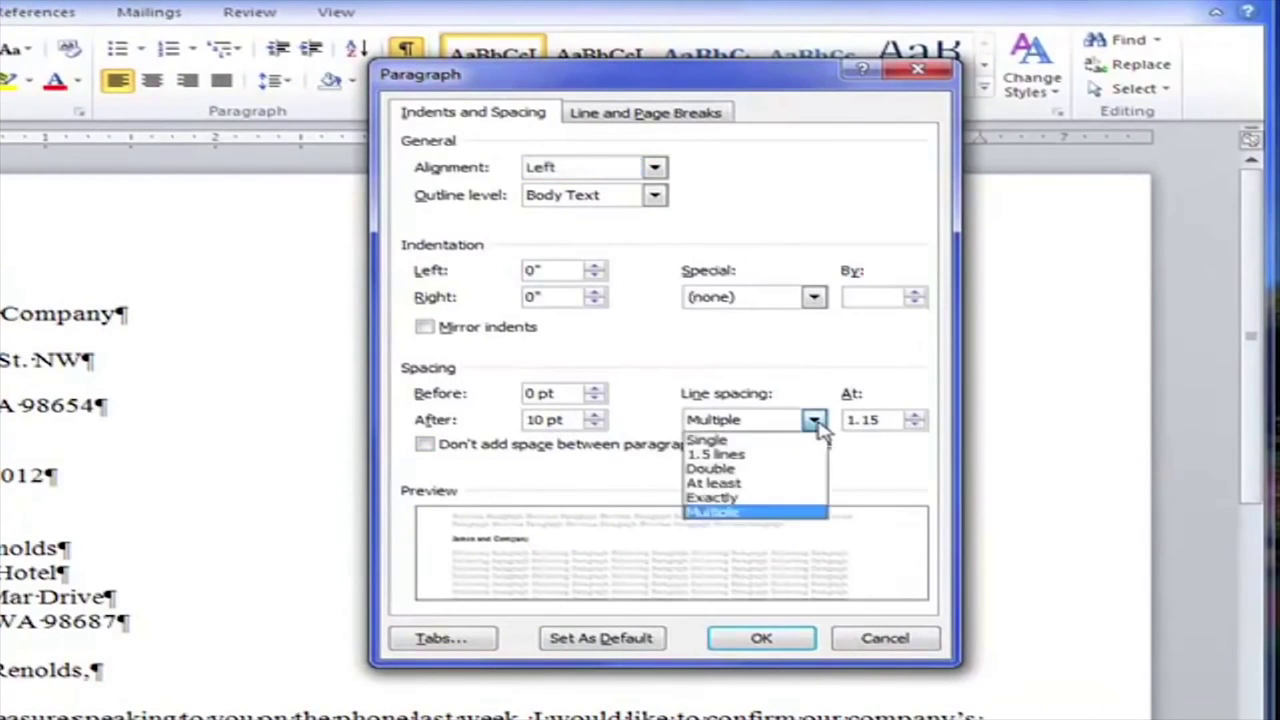
pyautogui.click(728, 92)
pyautogui.moveTo(704, 88); pyautogui.dragTo(674, 143)
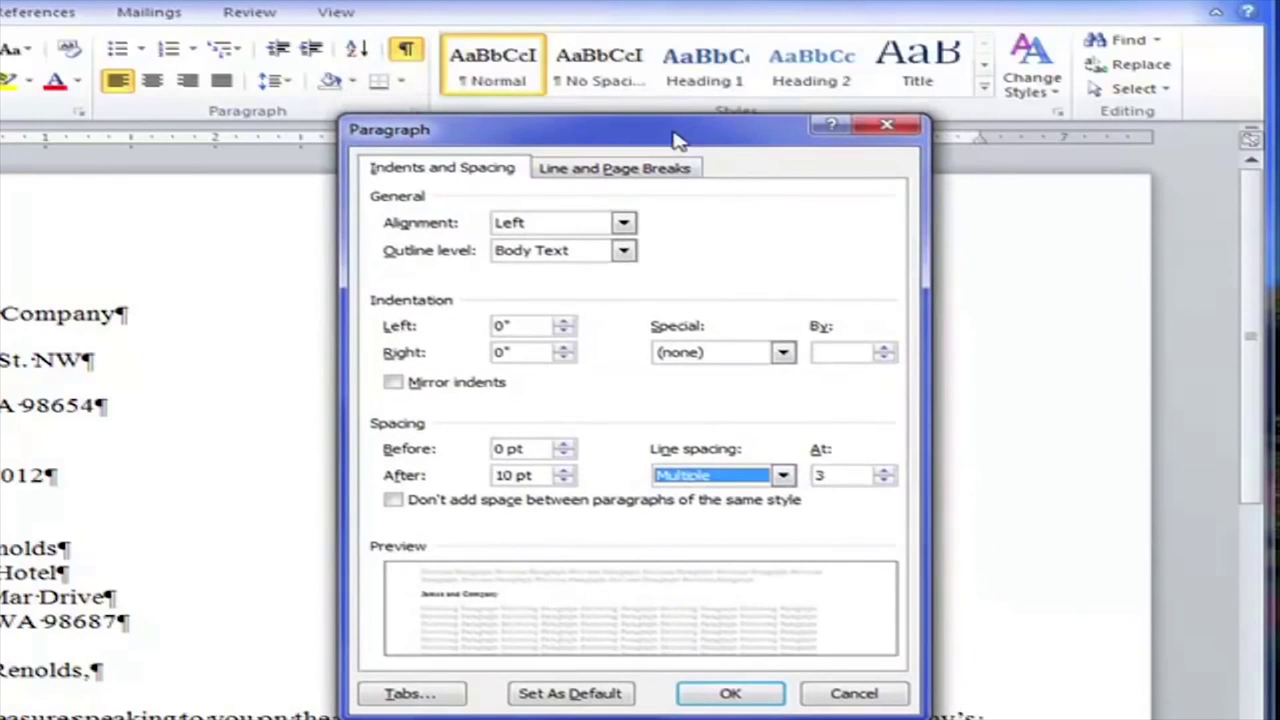
pyautogui.click(786, 477)
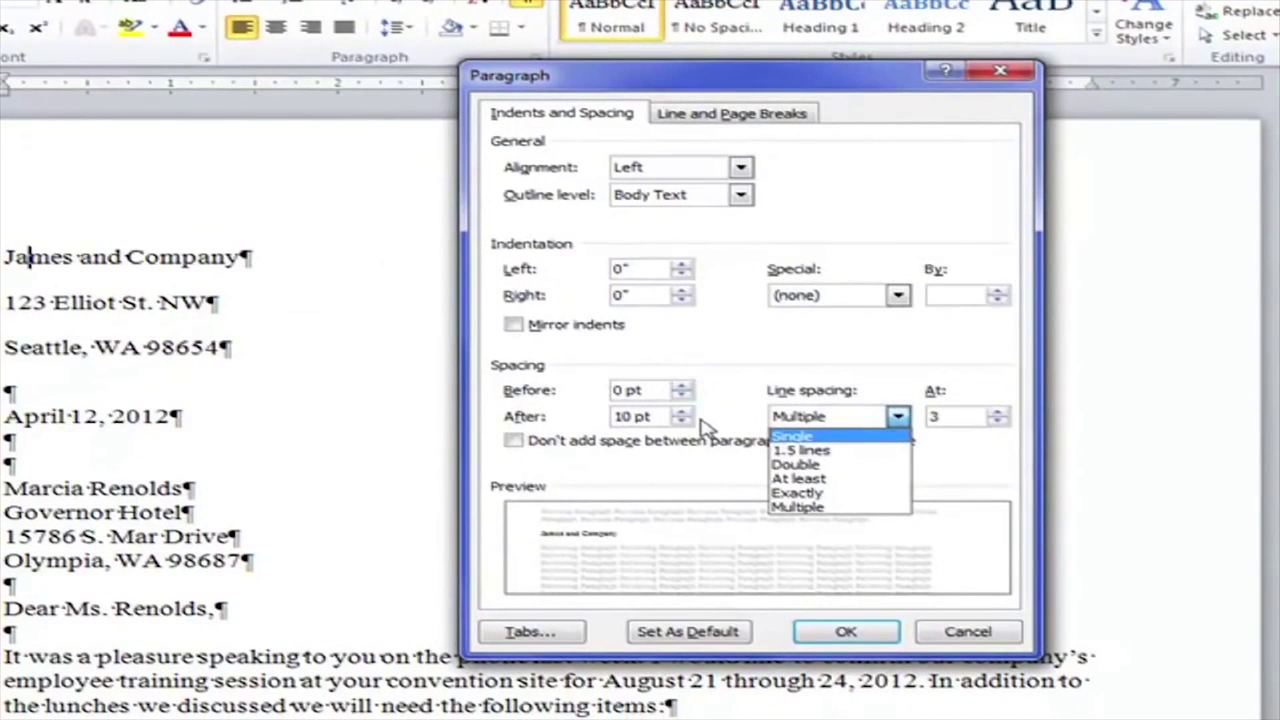
pyautogui.click(898, 417)
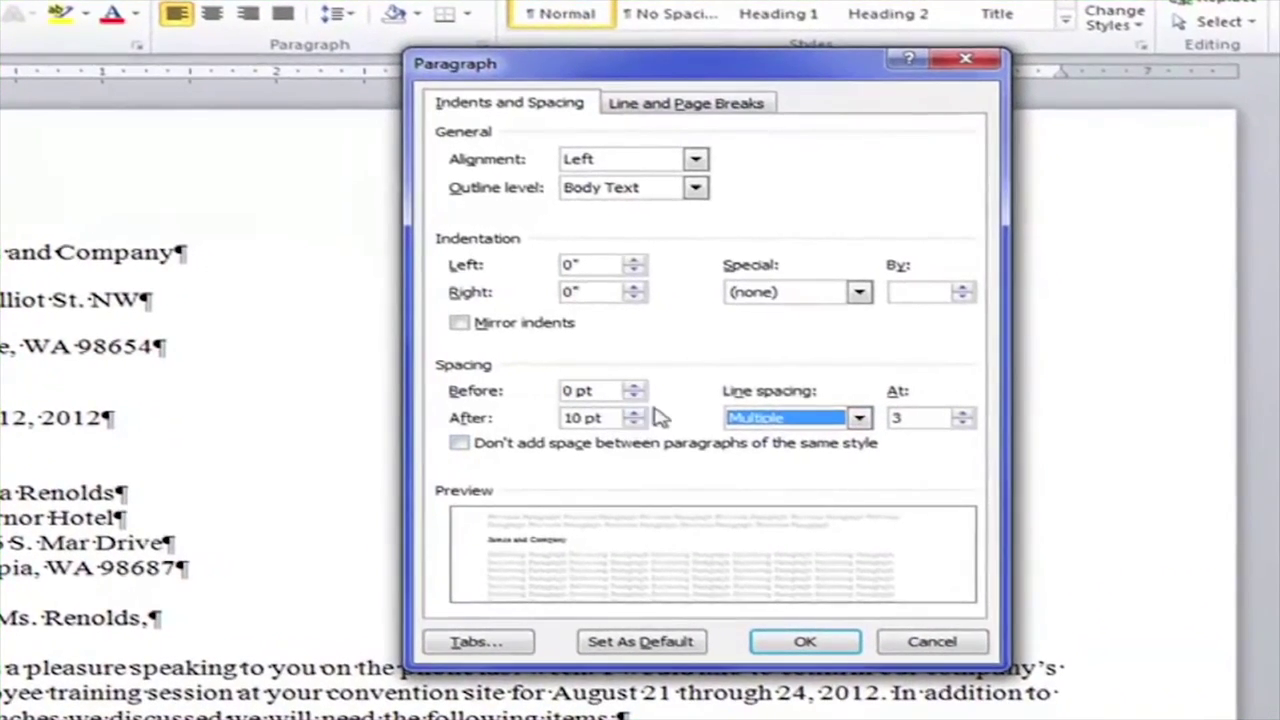
# Lower the Multiple line spacing value to 1 and set it to 1.15
pyautogui.click(961, 413)
pyautogui.click(961, 423)
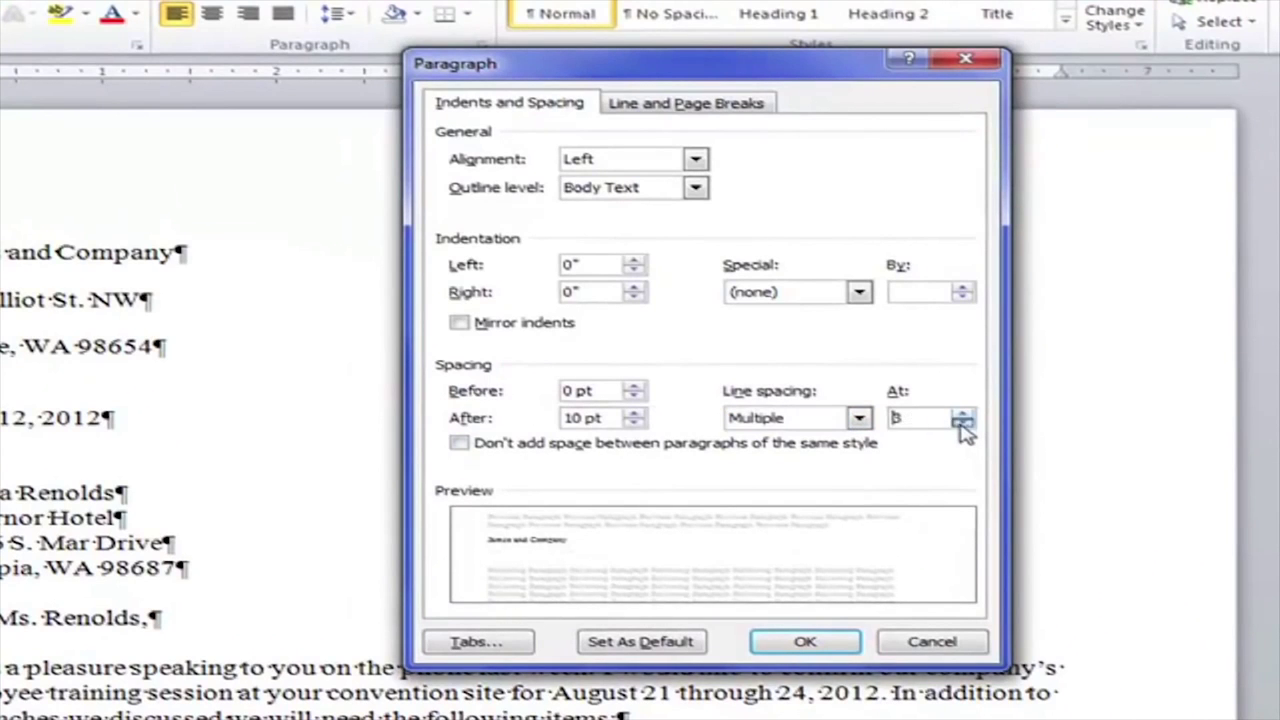
pyautogui.click(961, 413)
pyautogui.click(961, 423)
pyautogui.click(962, 424)
pyautogui.click(962, 424)
pyautogui.click(962, 424)
pyautogui.click(962, 424)
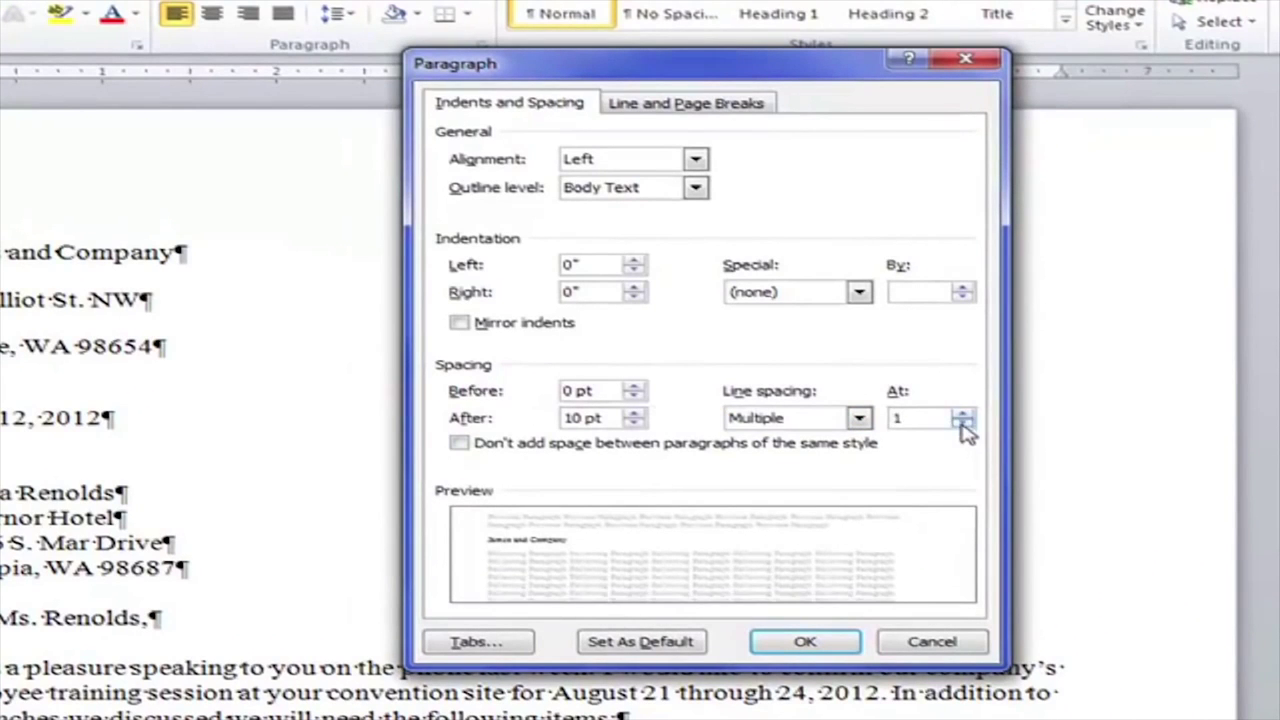
pyautogui.click(962, 424)
pyautogui.write('1.15')
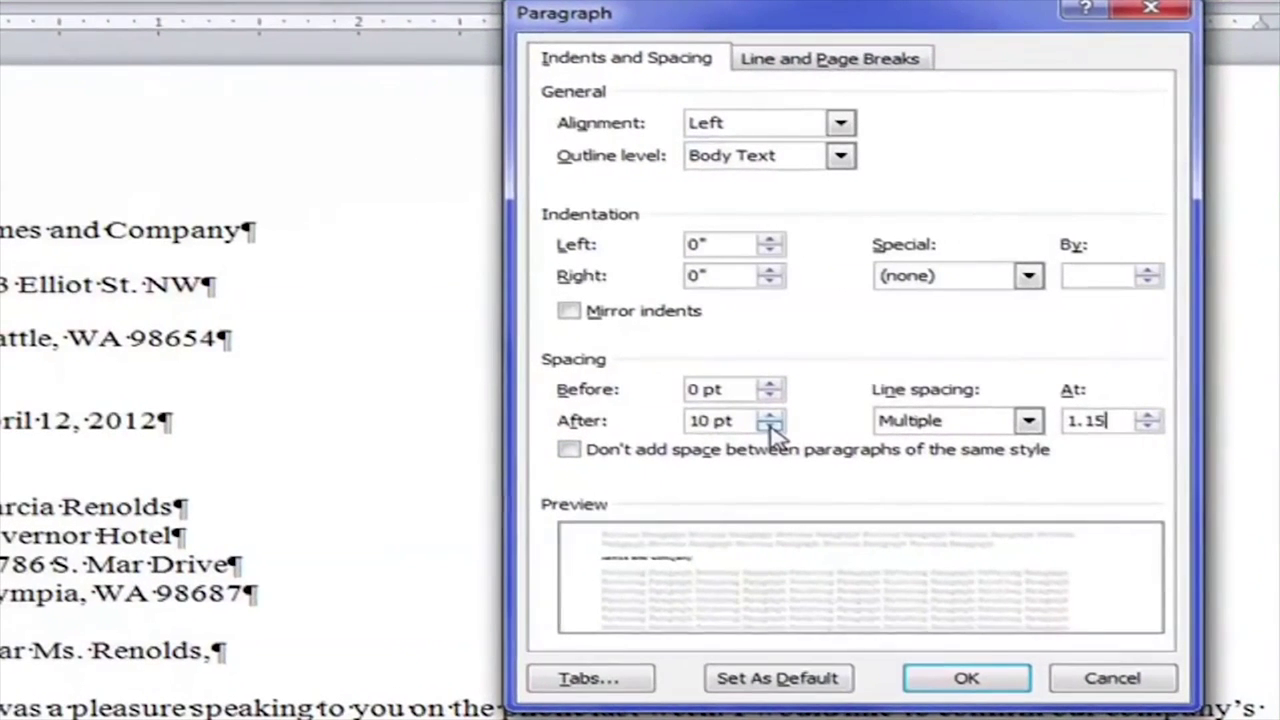
# Set the "James and Company" line to 0 pt spacing after and Single line spacing
pyautogui.click(511, 412)
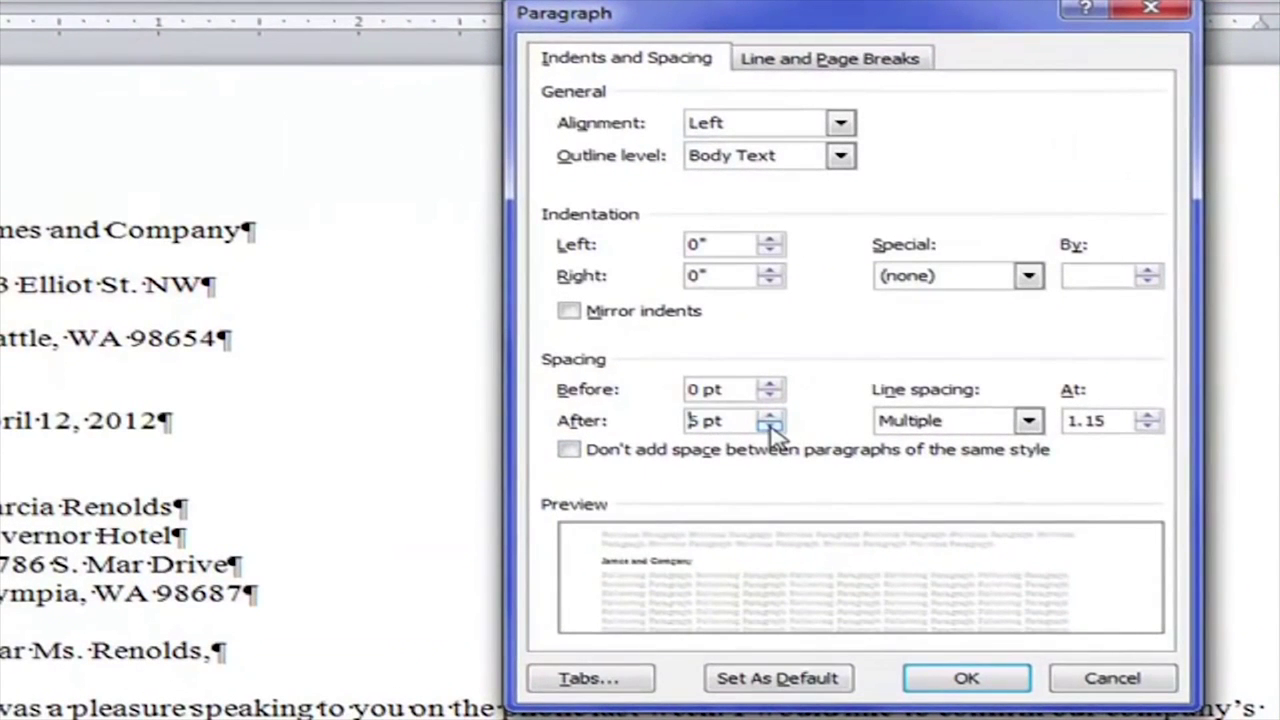
pyautogui.click(770, 425)
pyautogui.click(1028, 421)
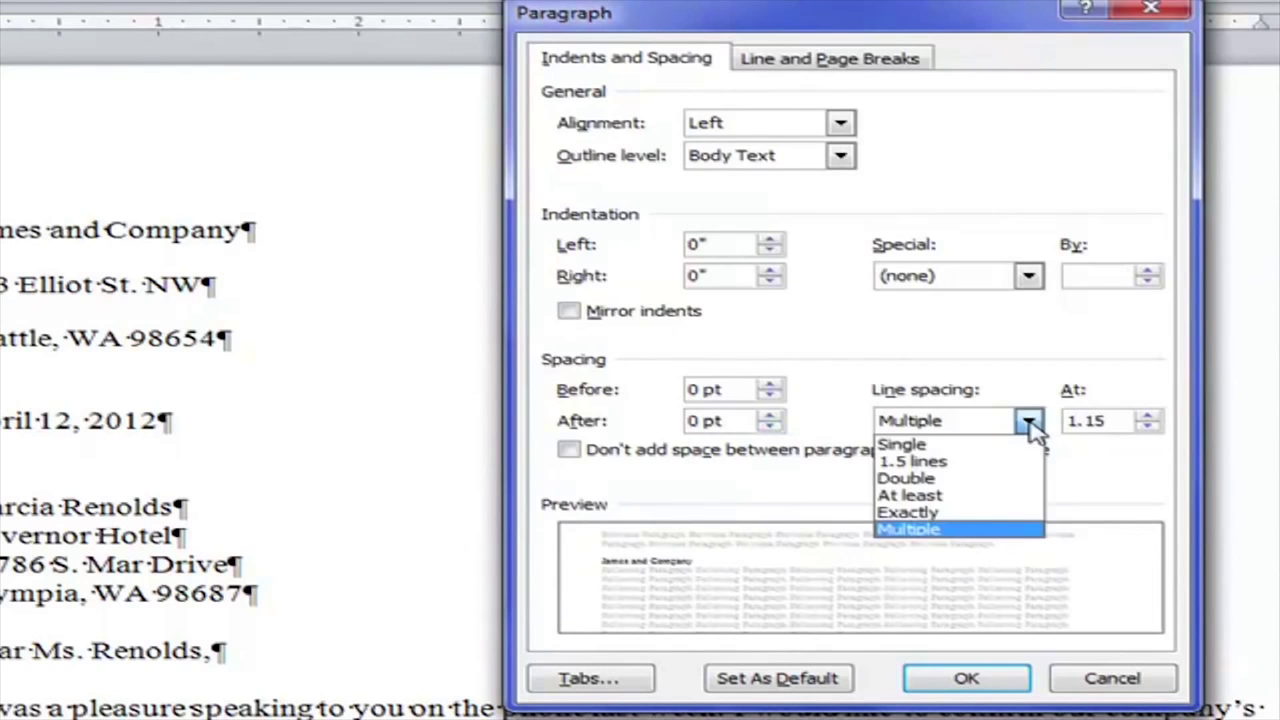
pyautogui.click(901, 444)
pyautogui.click(975, 678)
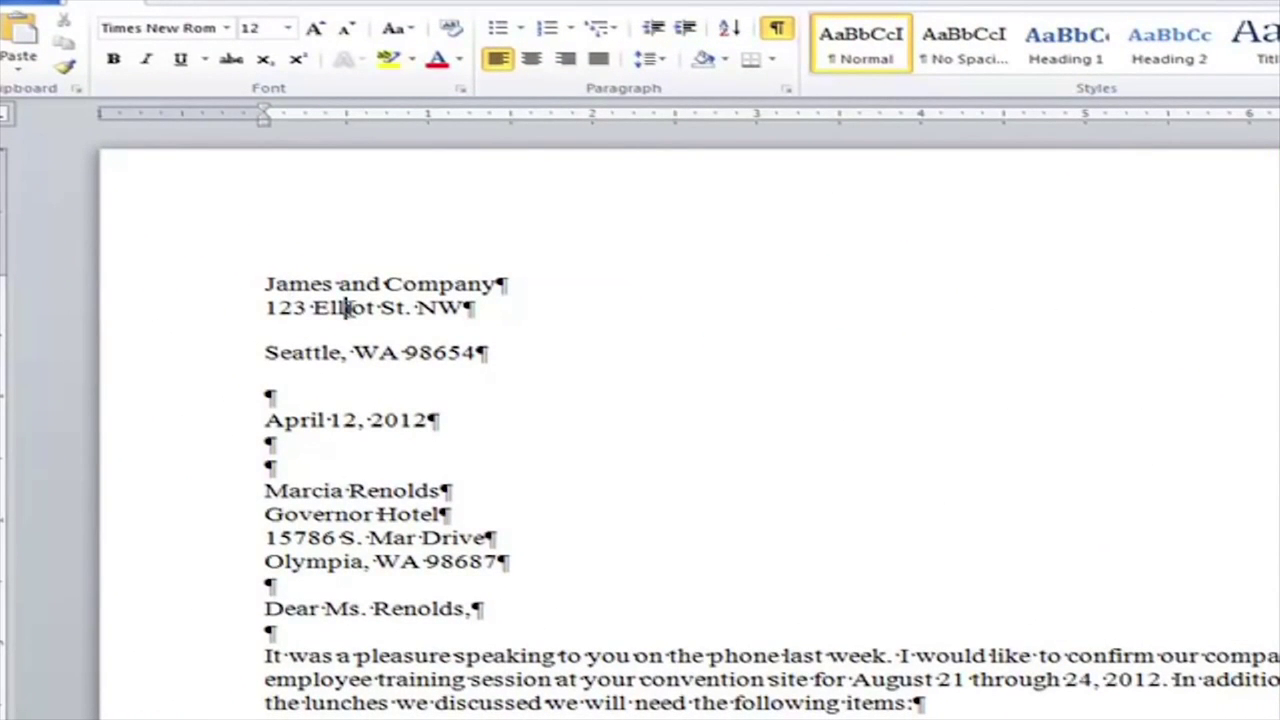
# Set the sender's street address line to 0 pt spacing after and Single line spacing
pyautogui.click(787, 92)
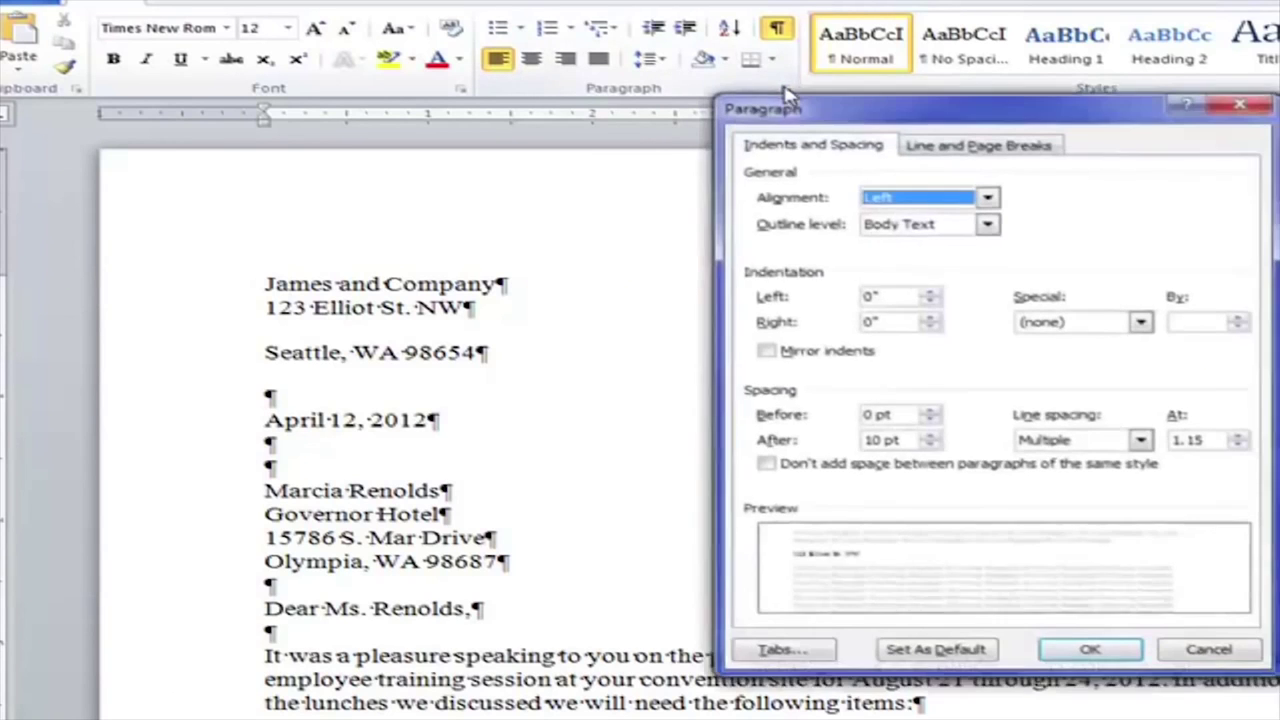
pyautogui.click(930, 446)
pyautogui.click(930, 446)
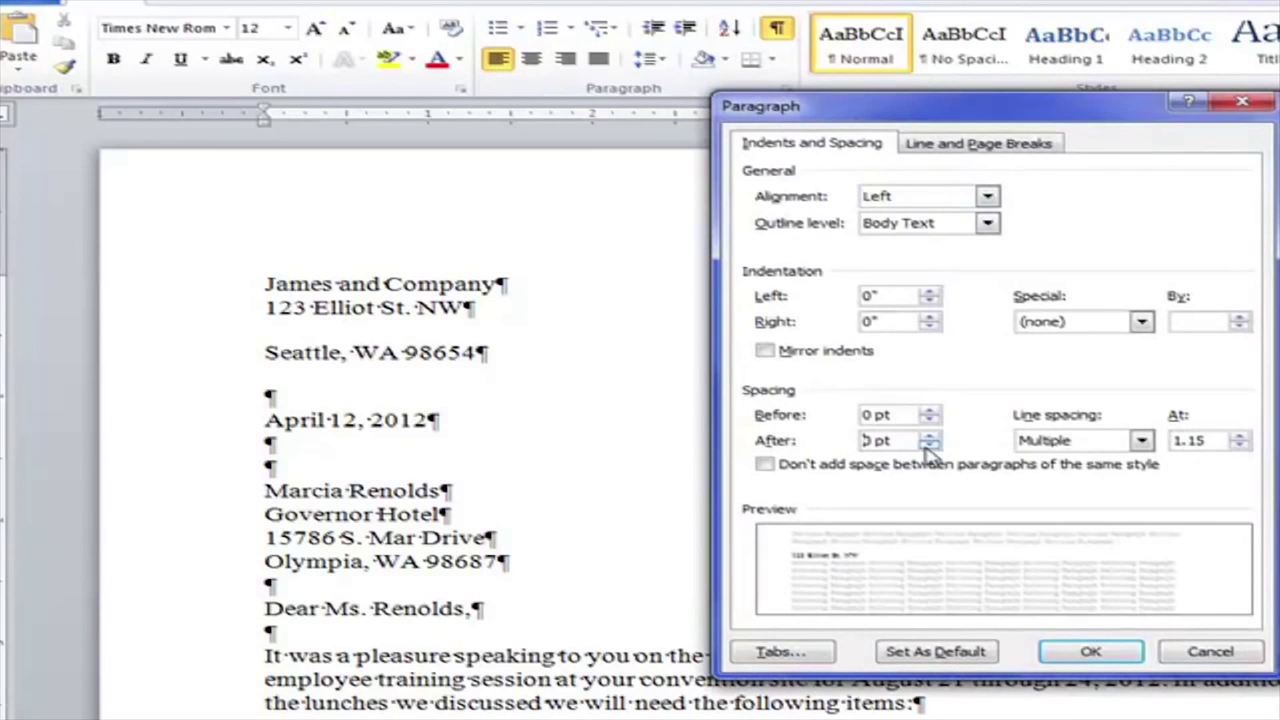
pyautogui.click(1142, 442)
pyautogui.click(1098, 461)
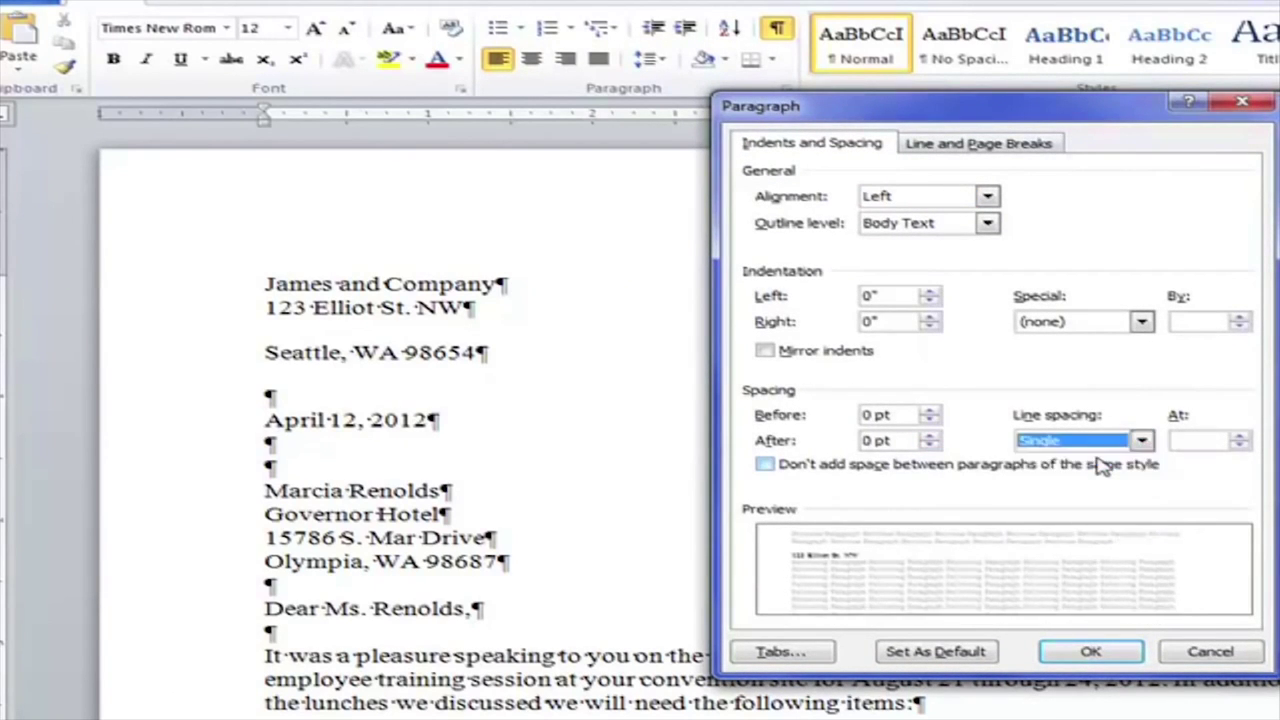
pyautogui.click(1090, 651)
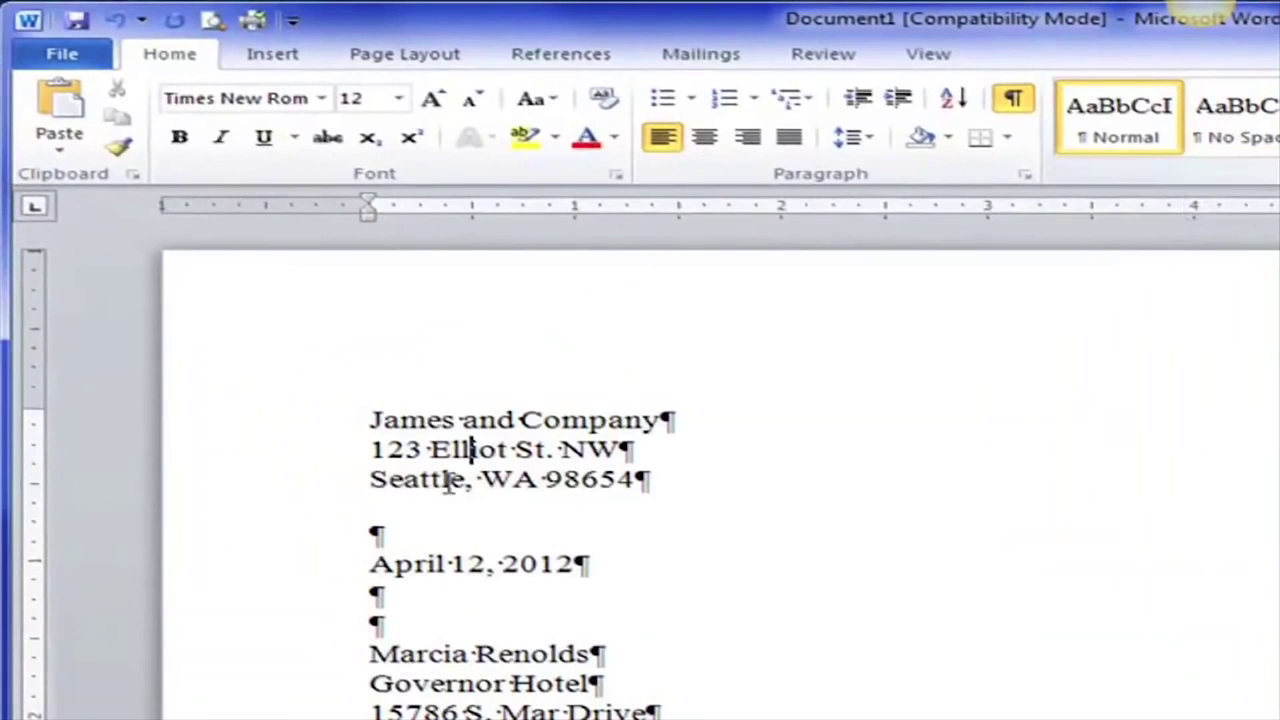
# Set all three sender address lines together to 0 pt spacing after and Single line spacing
pyautogui.click(314, 336)
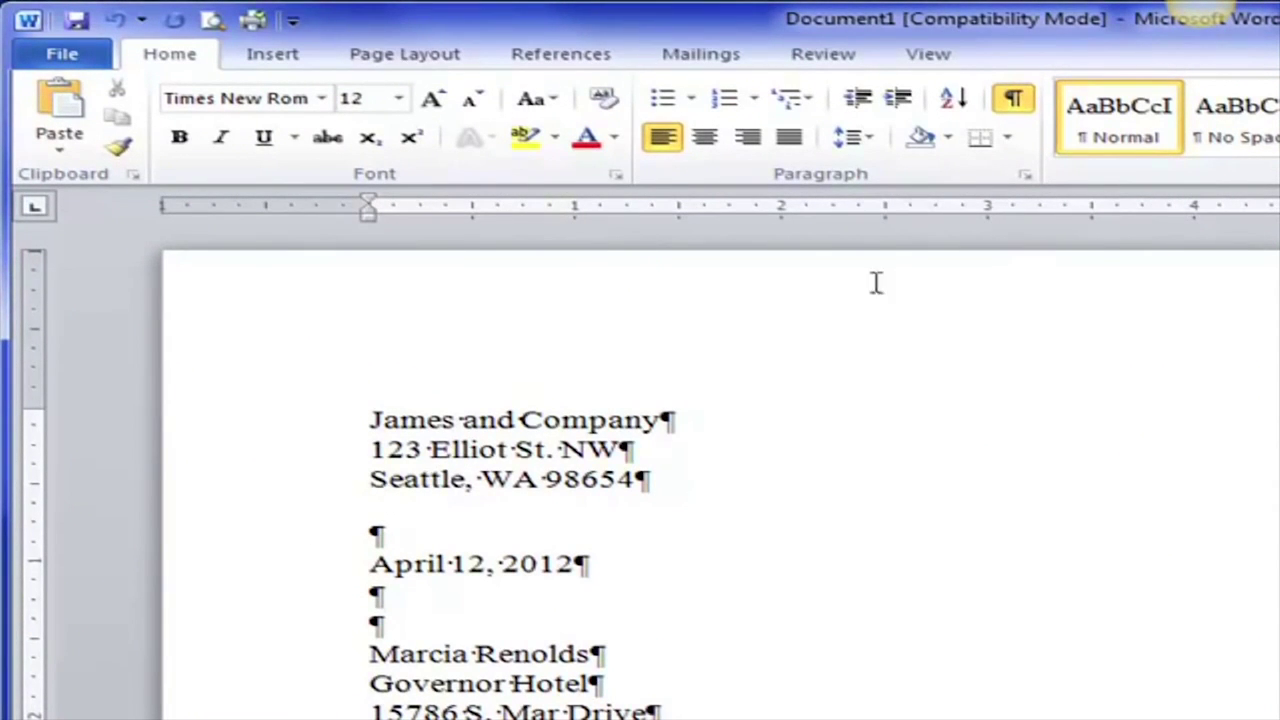
pyautogui.moveTo(280, 428); pyautogui.dragTo(290, 497)
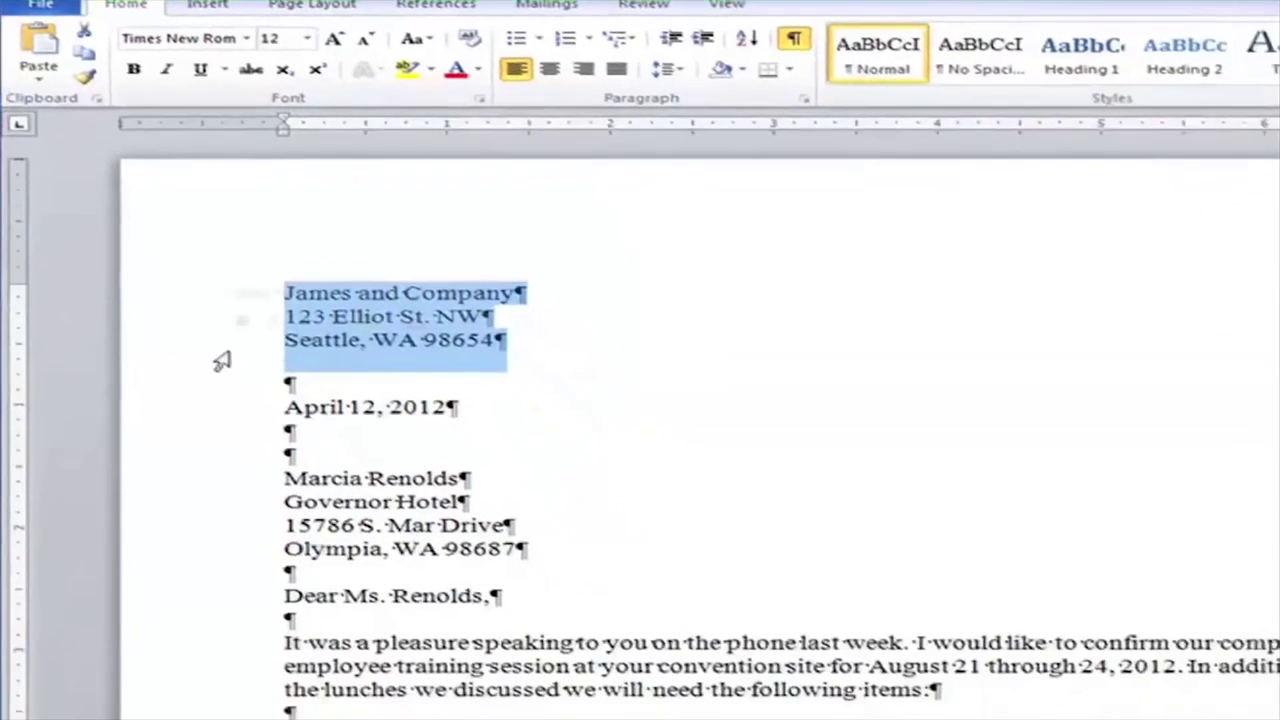
pyautogui.click(797, 97)
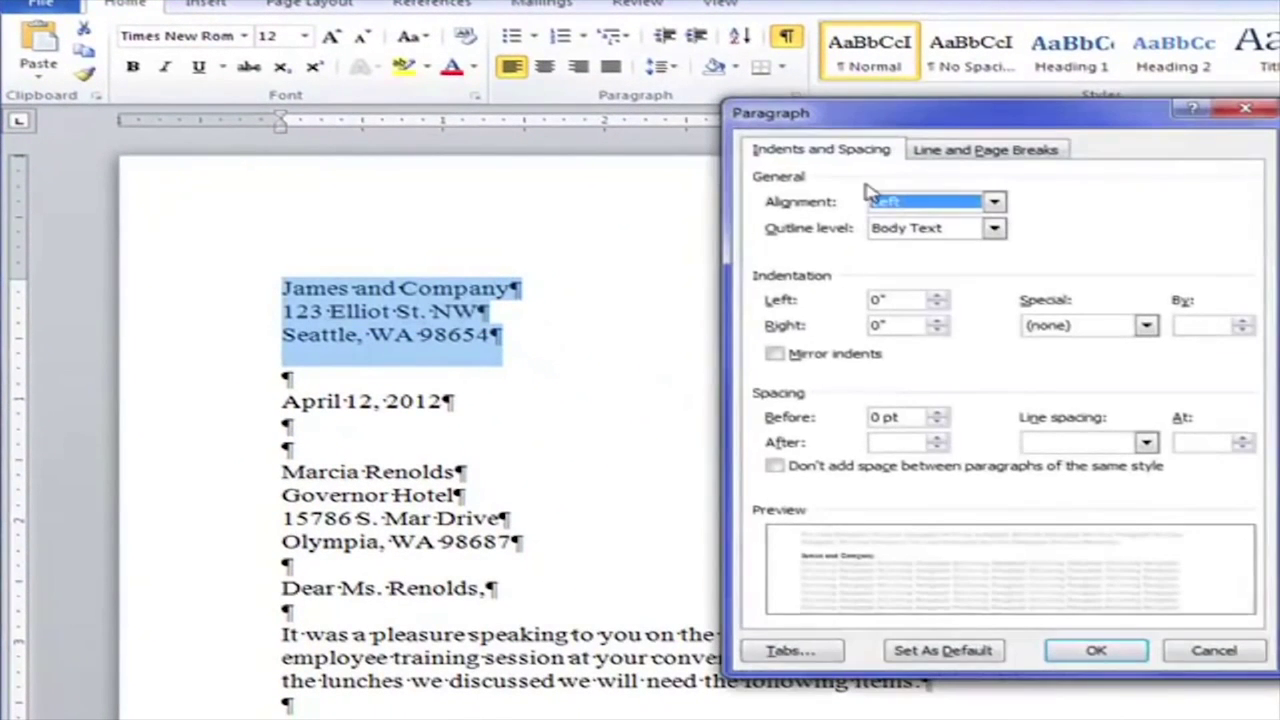
pyautogui.click(938, 448)
pyautogui.click(938, 448)
pyautogui.click(1146, 442)
pyautogui.click(1100, 462)
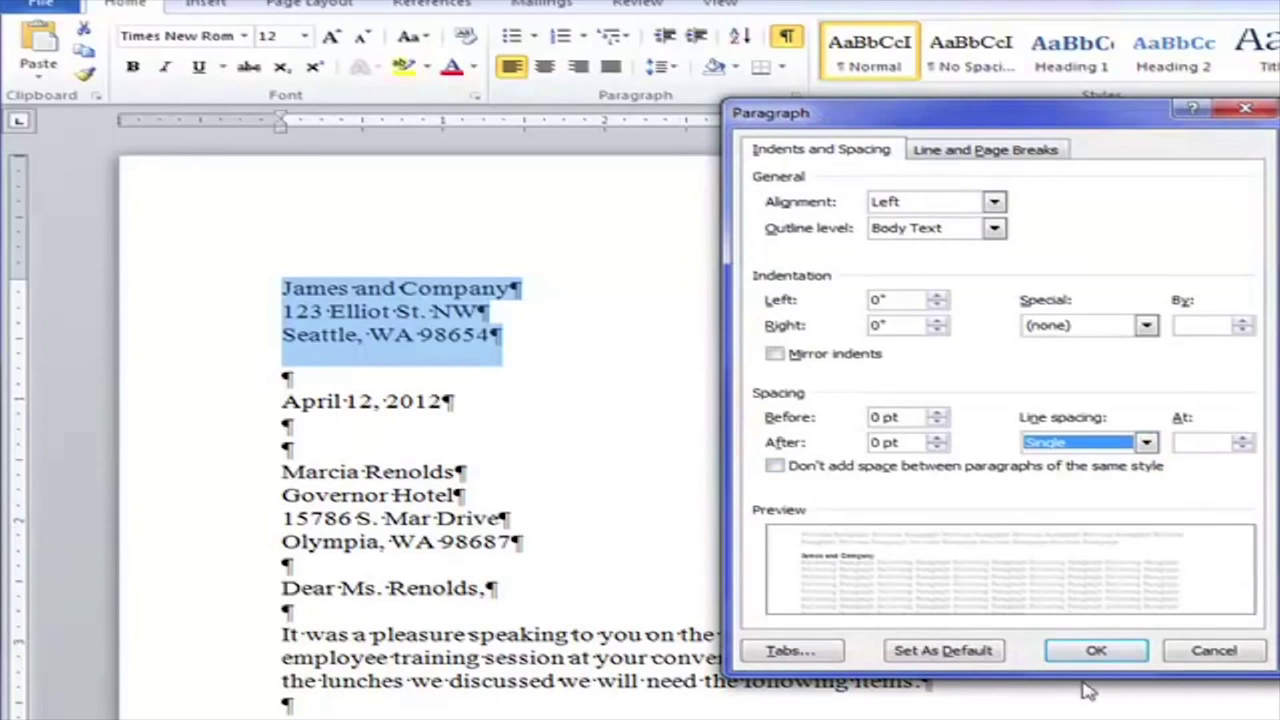
pyautogui.click(1094, 652)
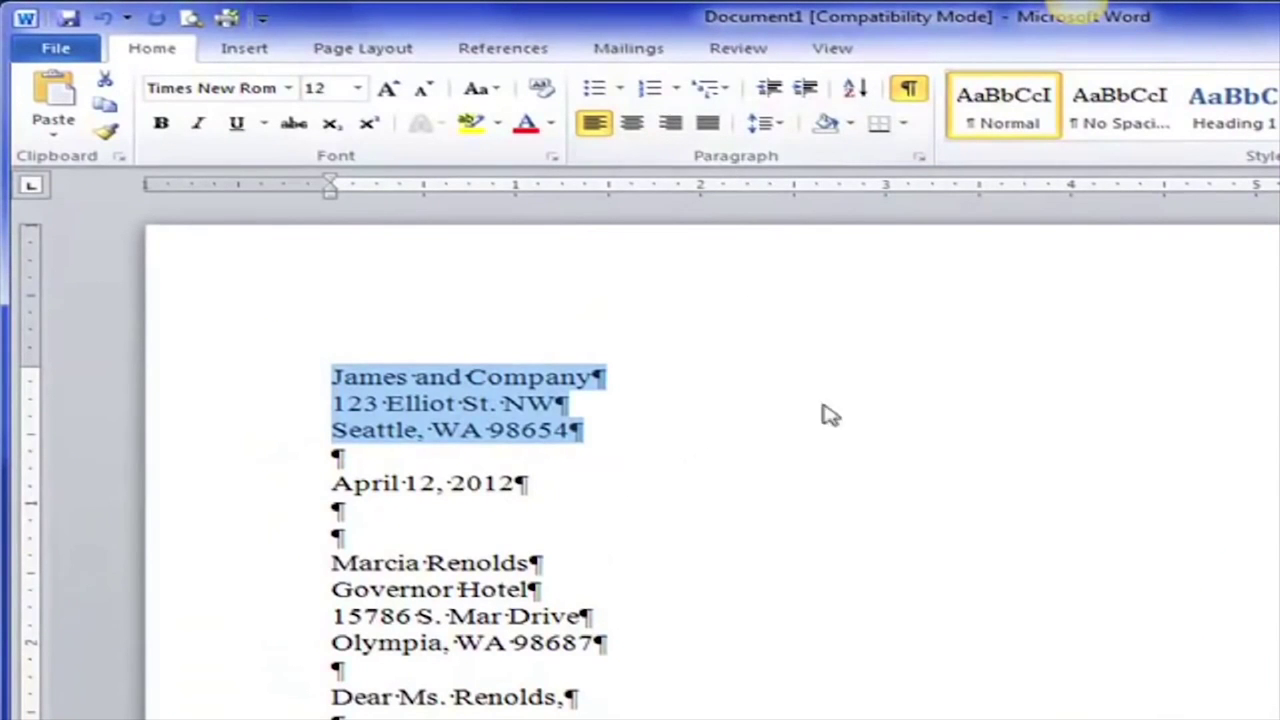
# Apply the No Spacing style to the three sender address lines and look over the letter
pyautogui.click(1120, 112)
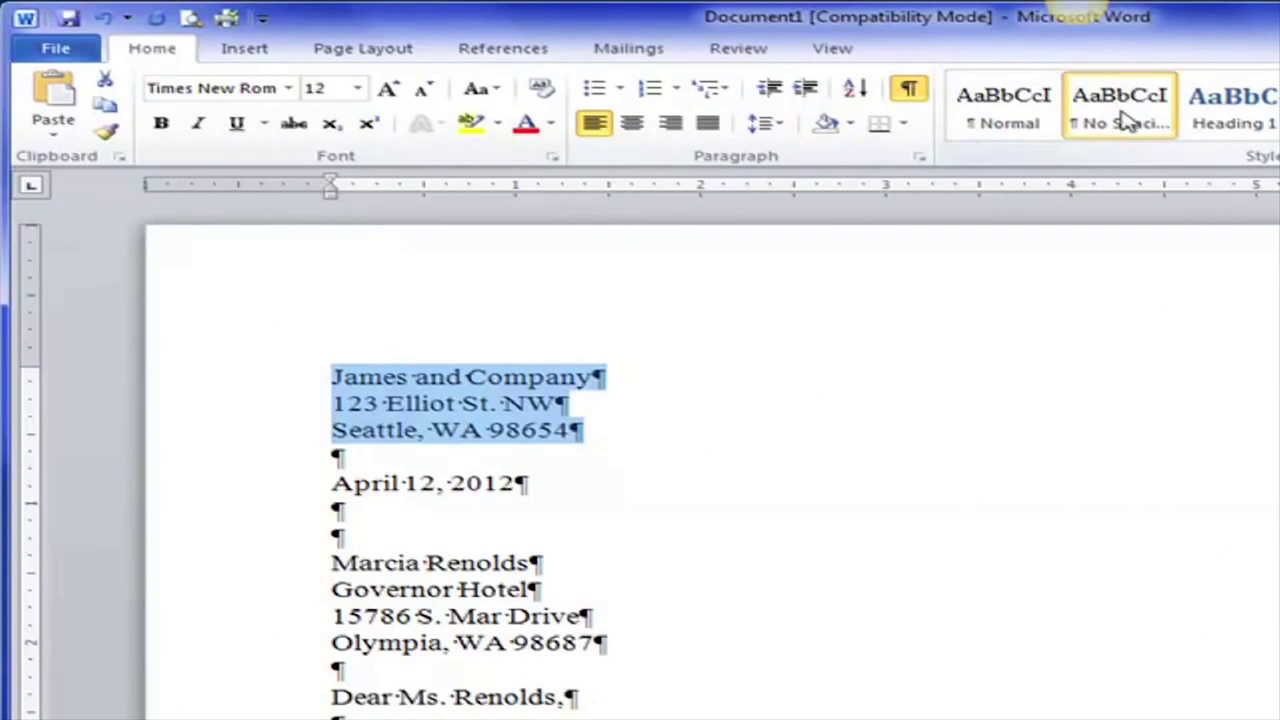
pyautogui.click(406, 488)
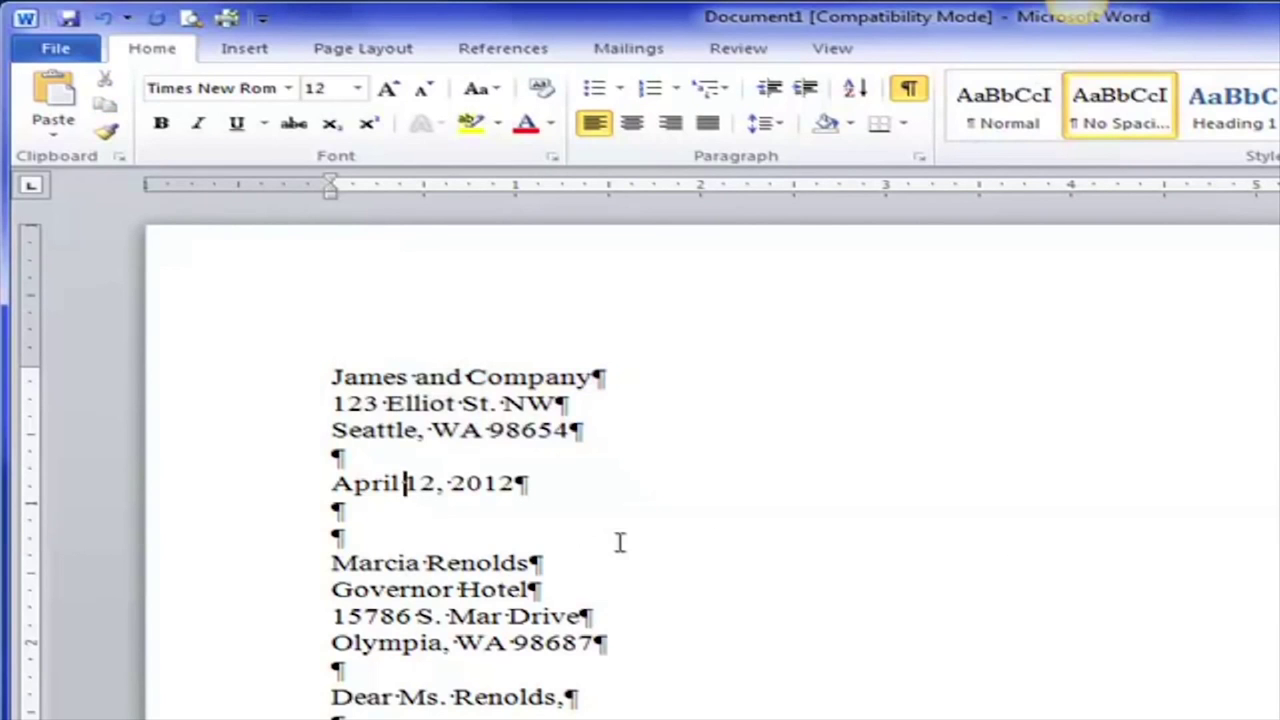
pyautogui.scroll(-10, 618, 540)
pyautogui.scroll(10, 610, 533)
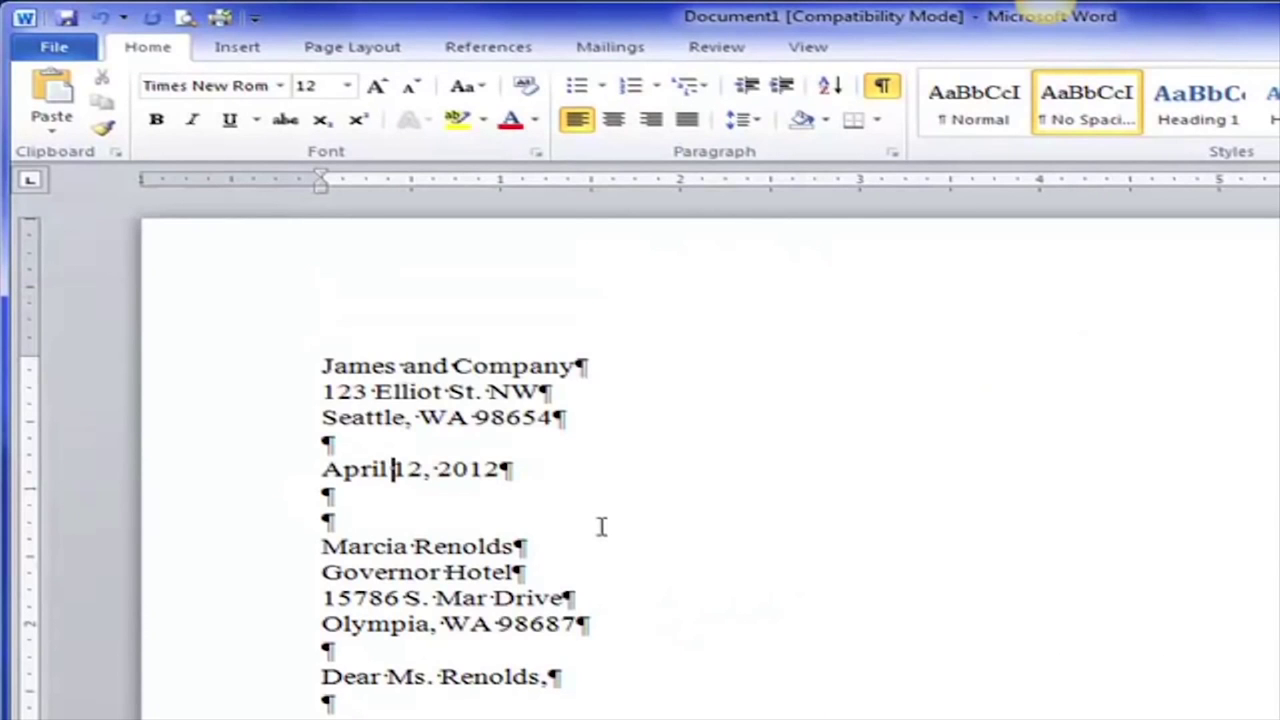
# Try indenting the first body paragraph with a tab and with spaces, and remove both indents
pyautogui.scroll(-3, 601, 527)
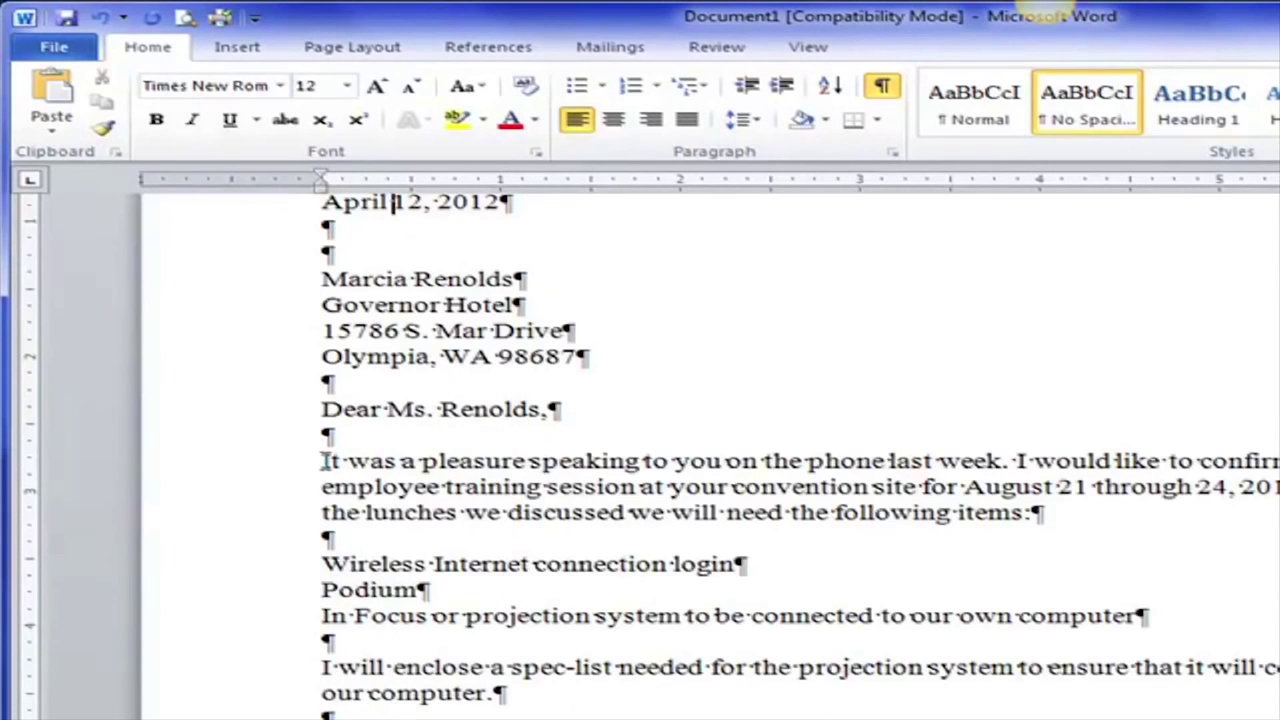
pyautogui.press('Tab')
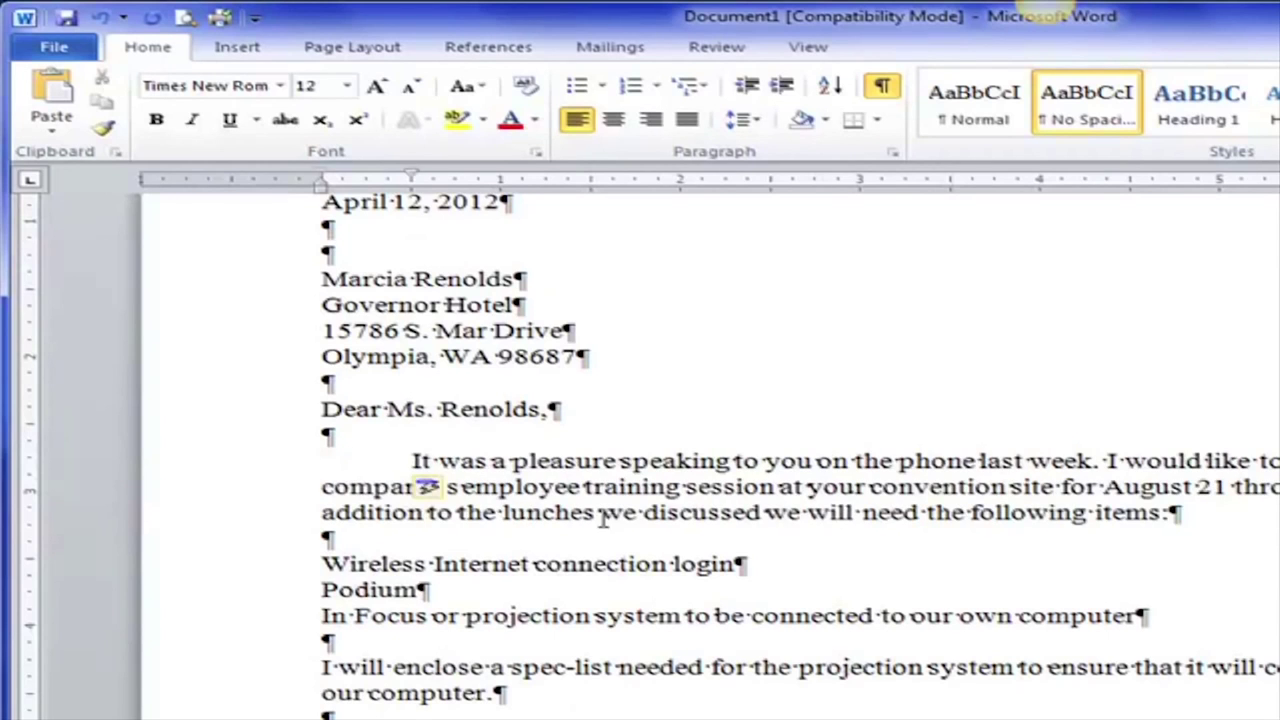
pyautogui.press('BackSpace')
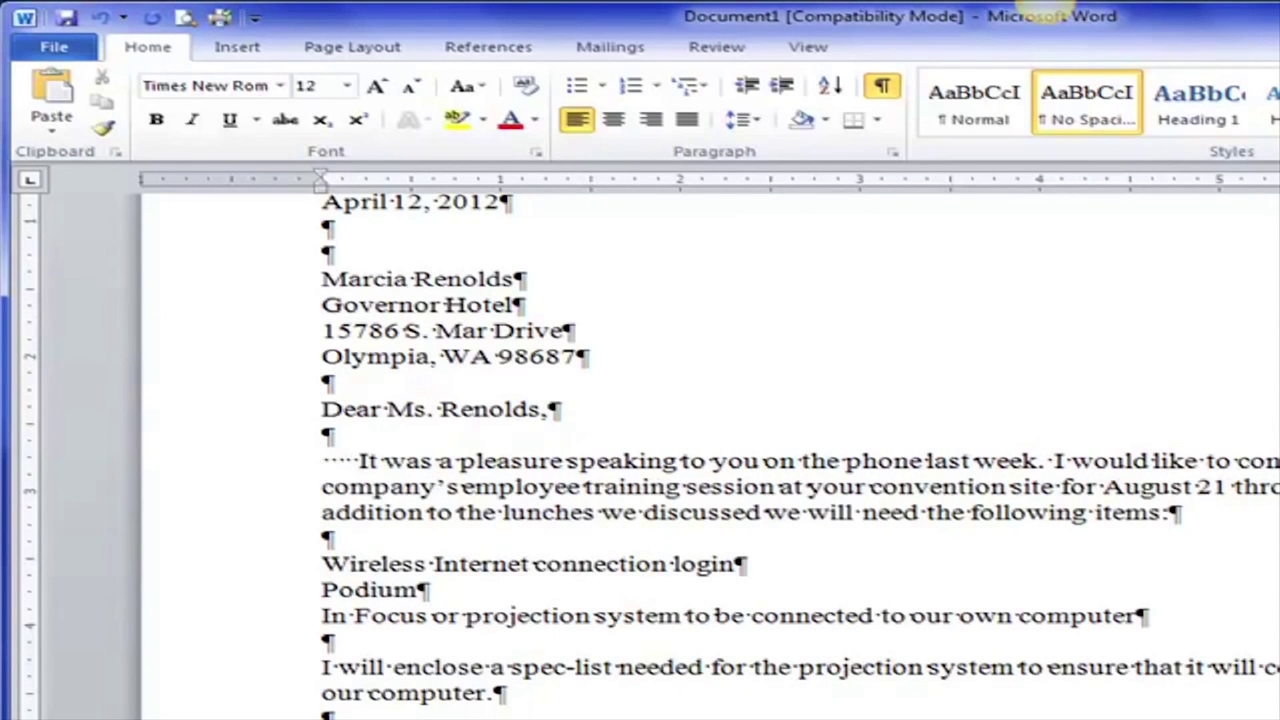
pyautogui.press('BackSpace')
pyautogui.press('BackSpace')
pyautogui.press('BackSpace')
pyautogui.press('BackSpace')
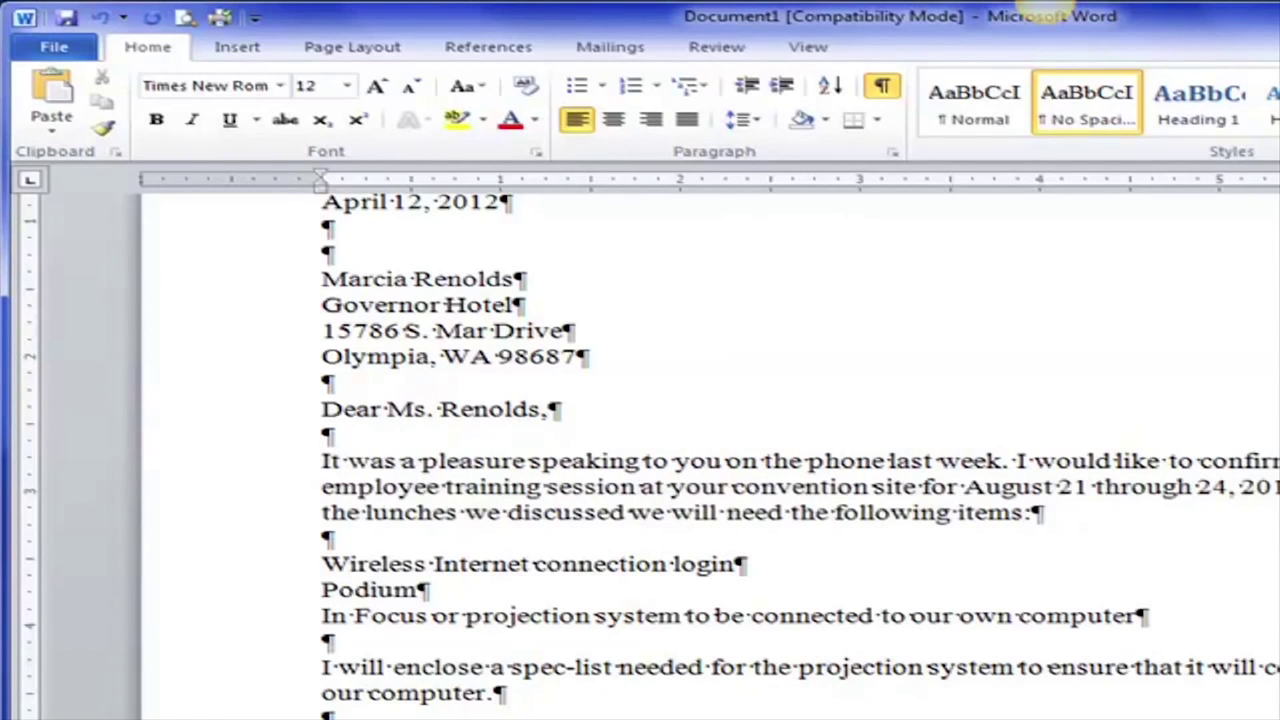
# Hide the formatting marks and place the cursor on the blank line below the list of needed items
pyautogui.click(882, 86)
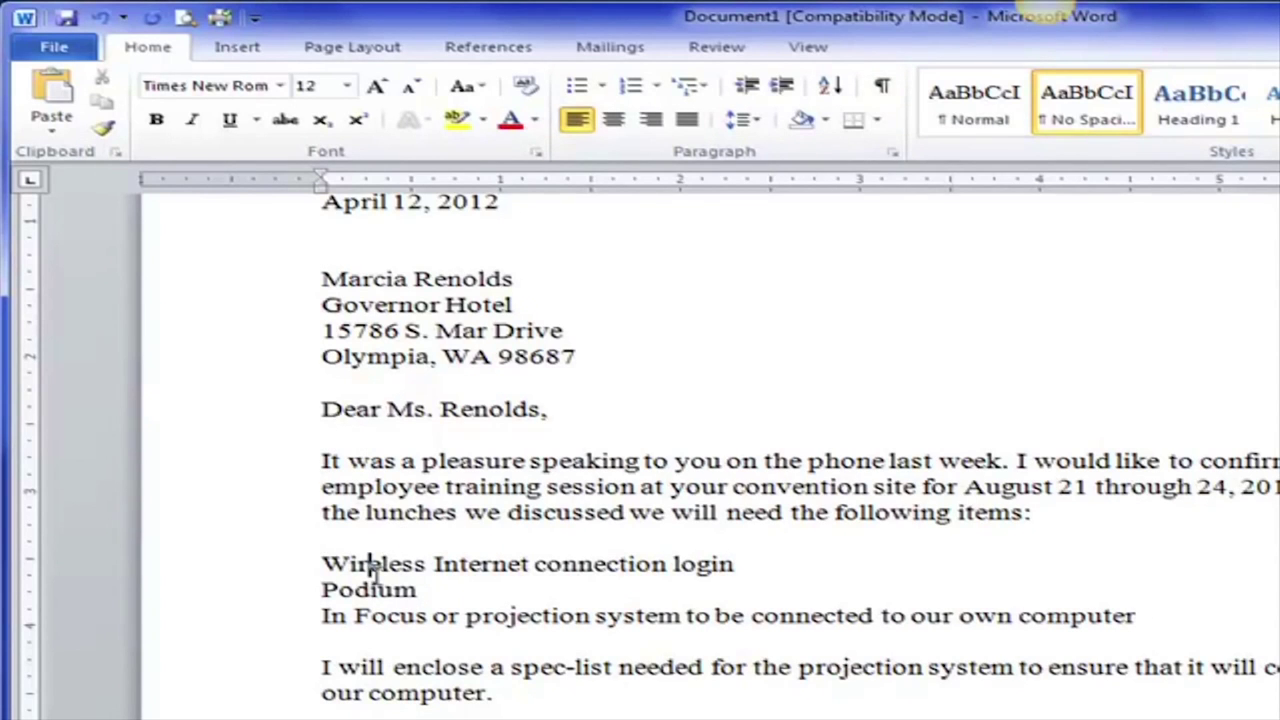
pyautogui.click(368, 641)
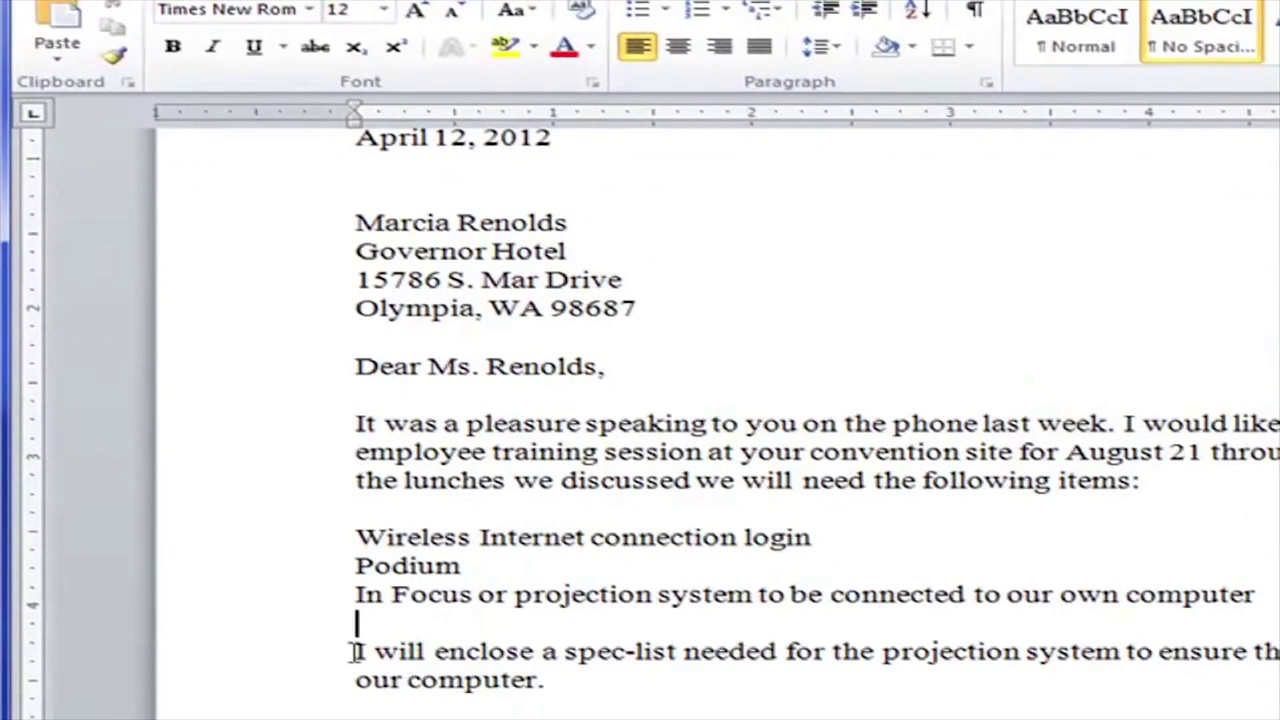
# Try indenting the first body paragraph with the formatting marks hidden, and remove the indent
pyautogui.click(351, 414)
pyautogui.press('Tab')
pyautogui.press('BackSpace')
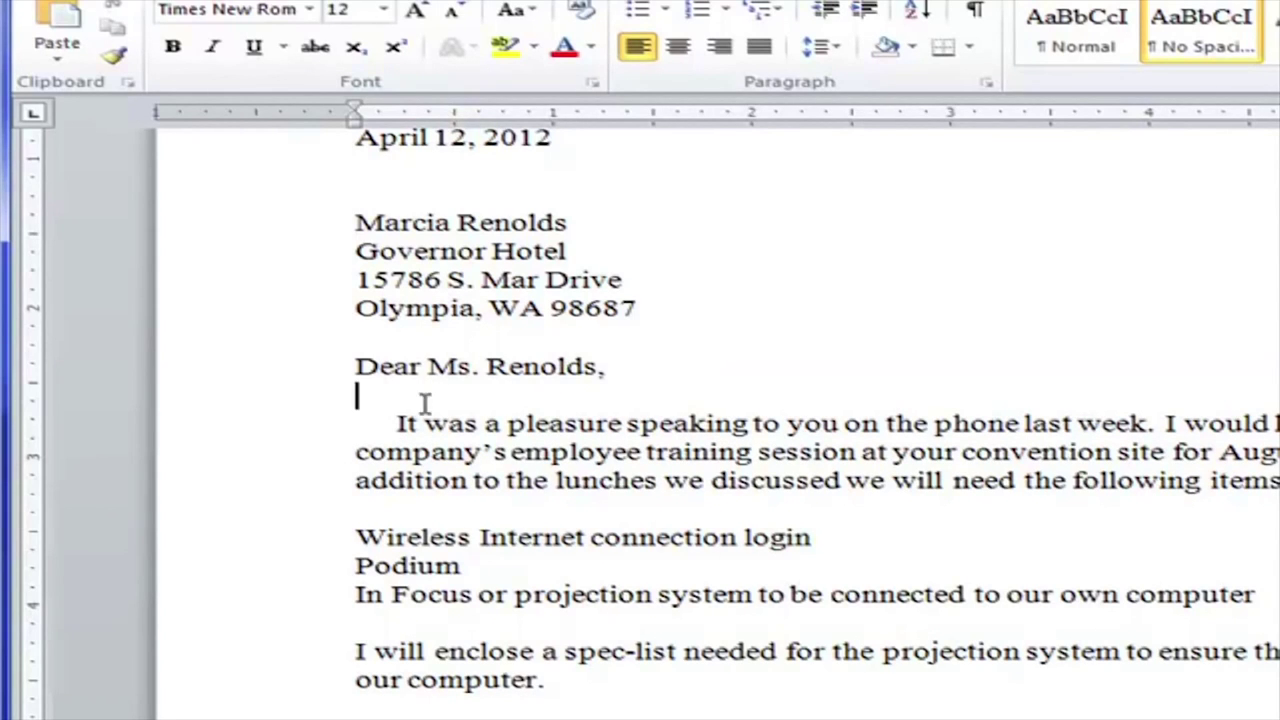
pyautogui.press('BackSpace')
pyautogui.press('BackSpace')
pyautogui.press('BackSpace')
pyautogui.press('BackSpace')
pyautogui.press('BackSpace')
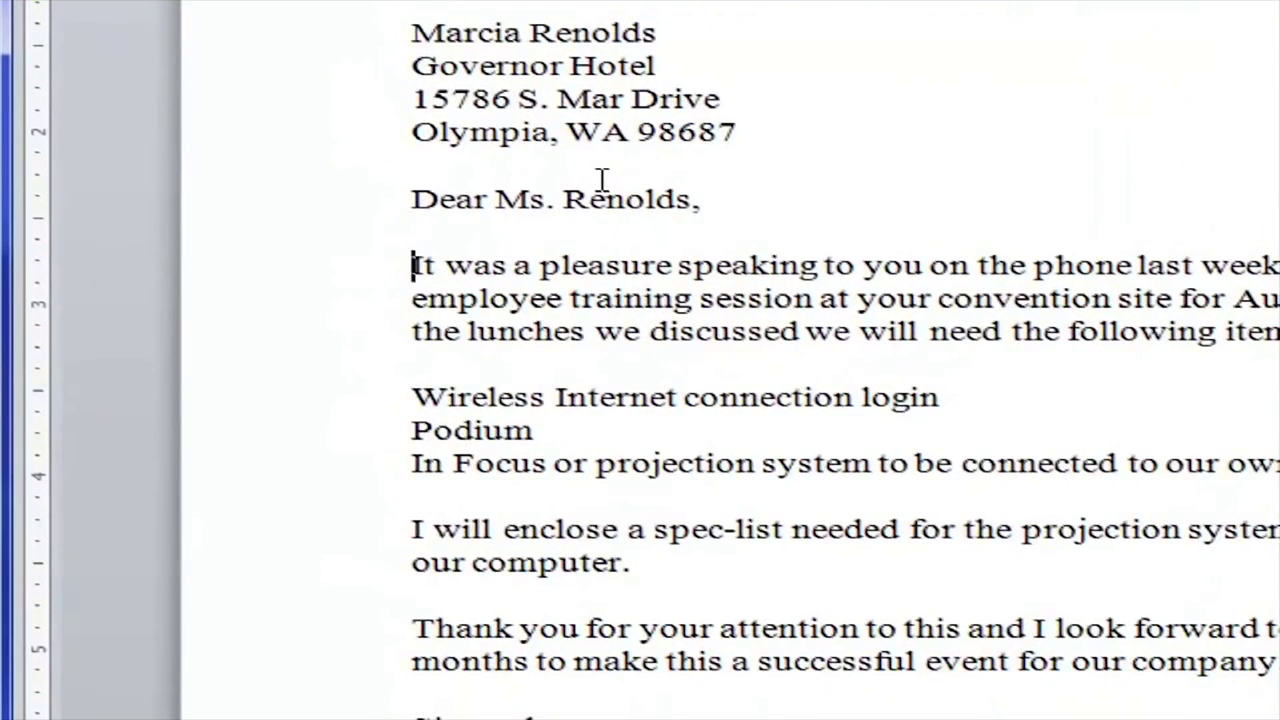
# Create a new blank document
pyautogui.scroll(3, 601, 178)
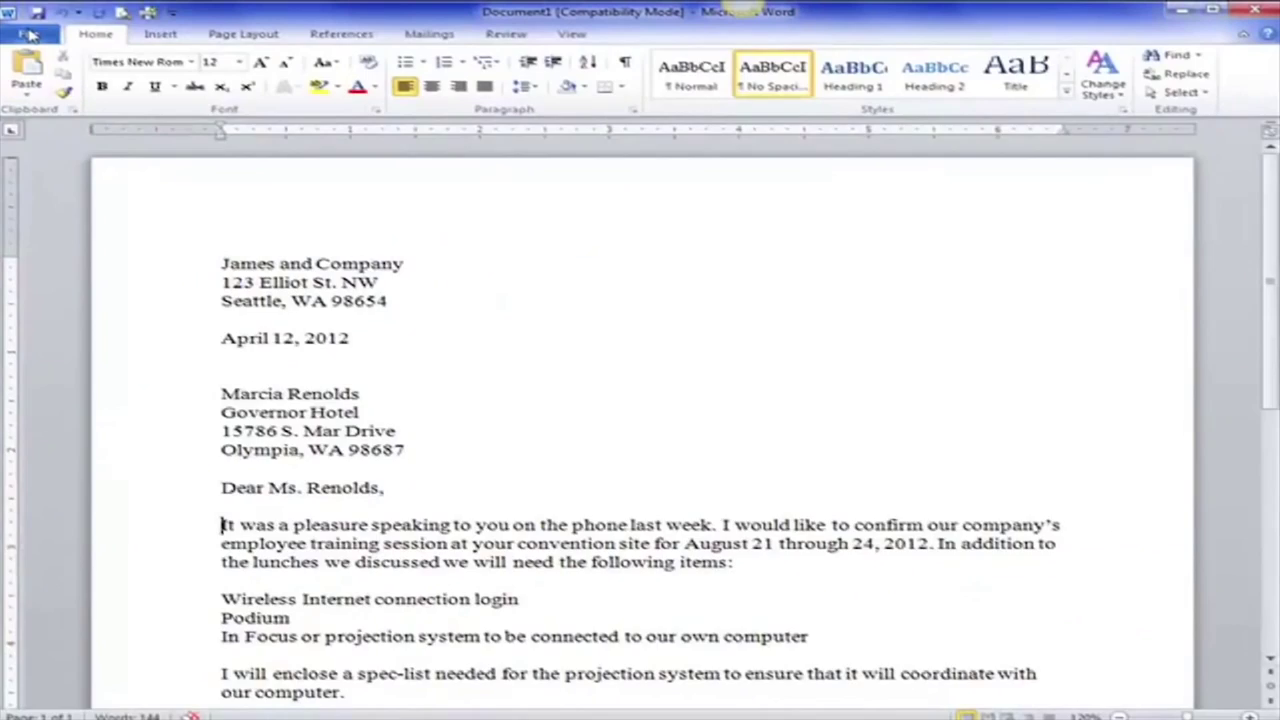
pyautogui.click(30, 34)
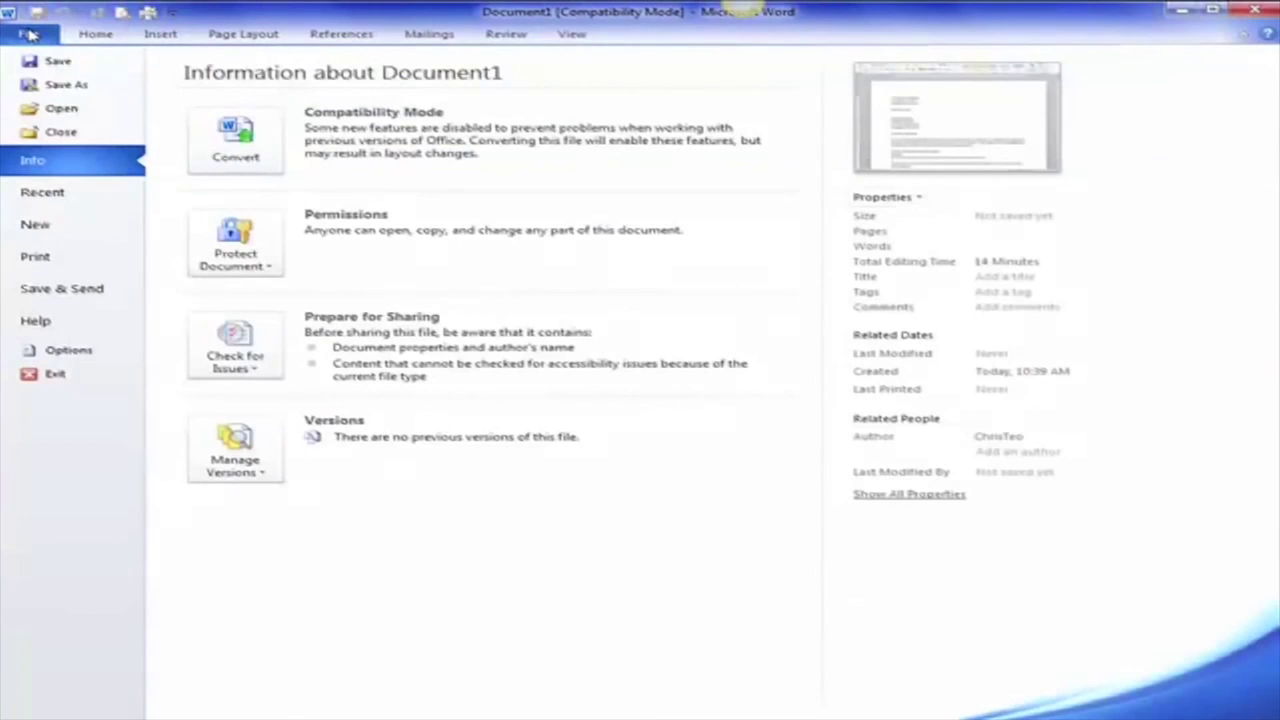
pyautogui.click(38, 224)
pyautogui.doubleClick(229, 135)
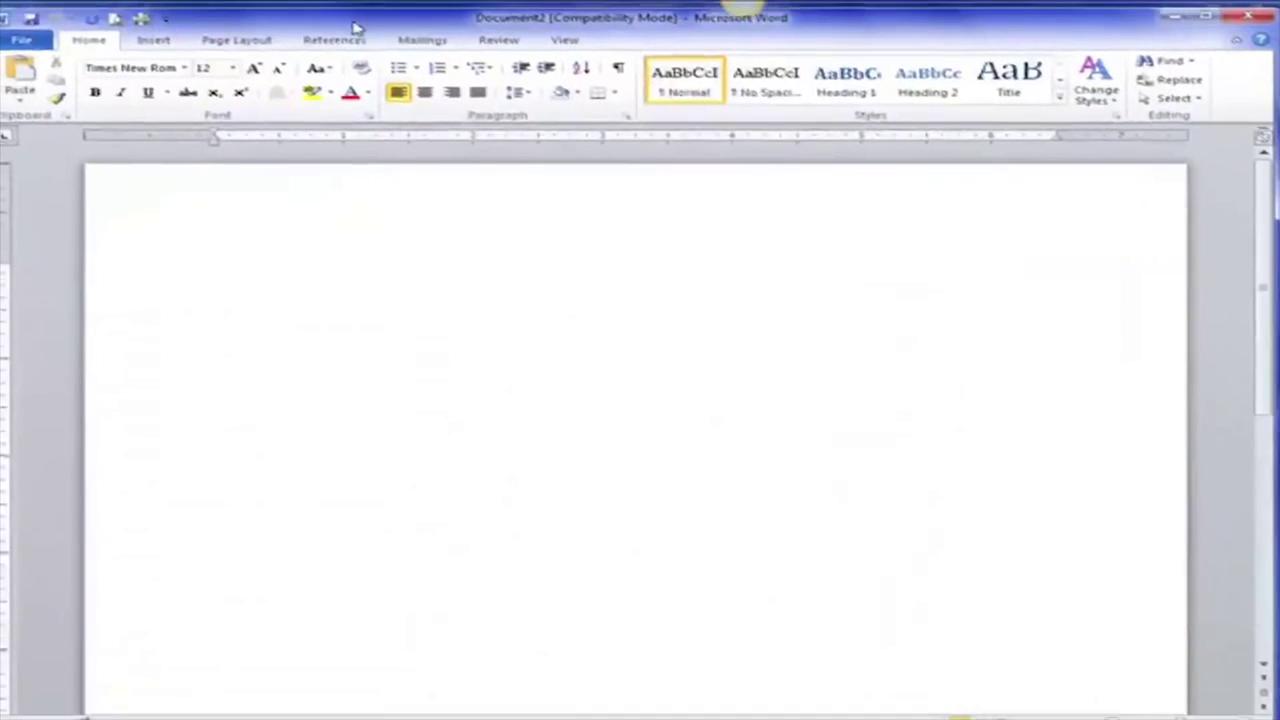
# Examine the available fonts and font sizes in the new document
pyautogui.click(189, 64)
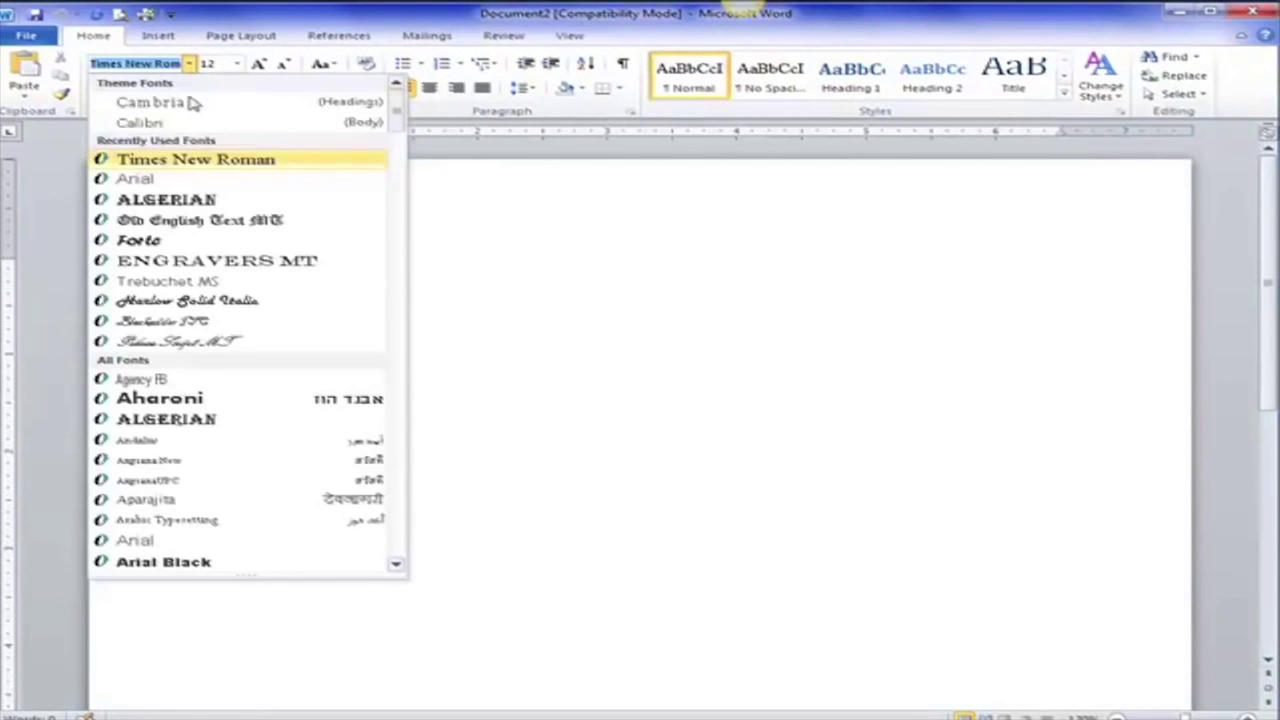
pyautogui.click(236, 63)
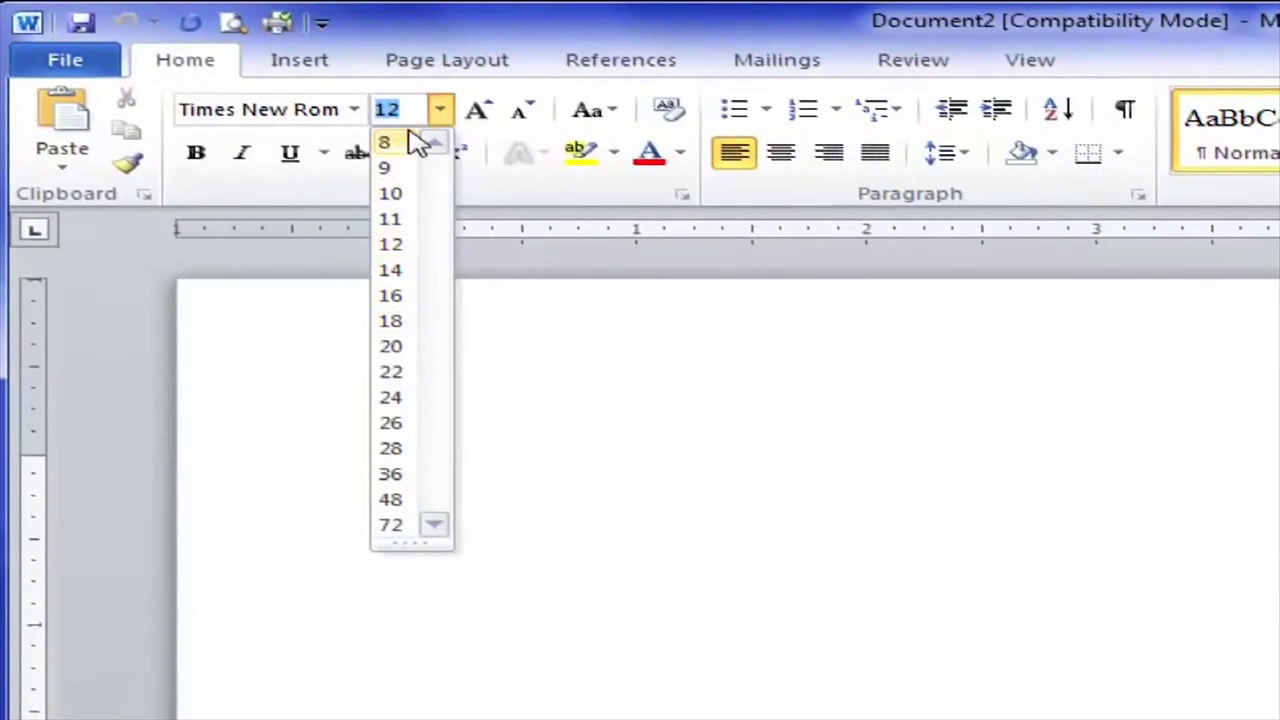
pyautogui.click(440, 110)
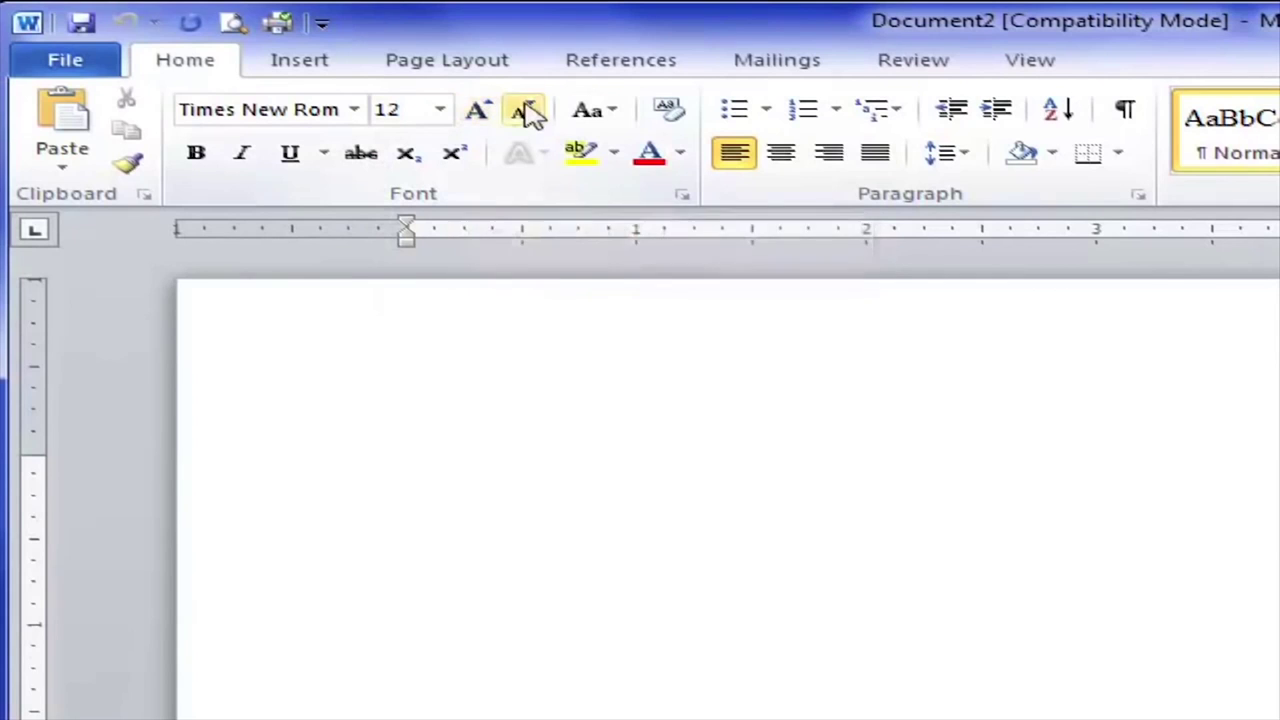
# Try center alignment on the empty first line, switch it to right alignment and enter a first name
pyautogui.click(784, 158)
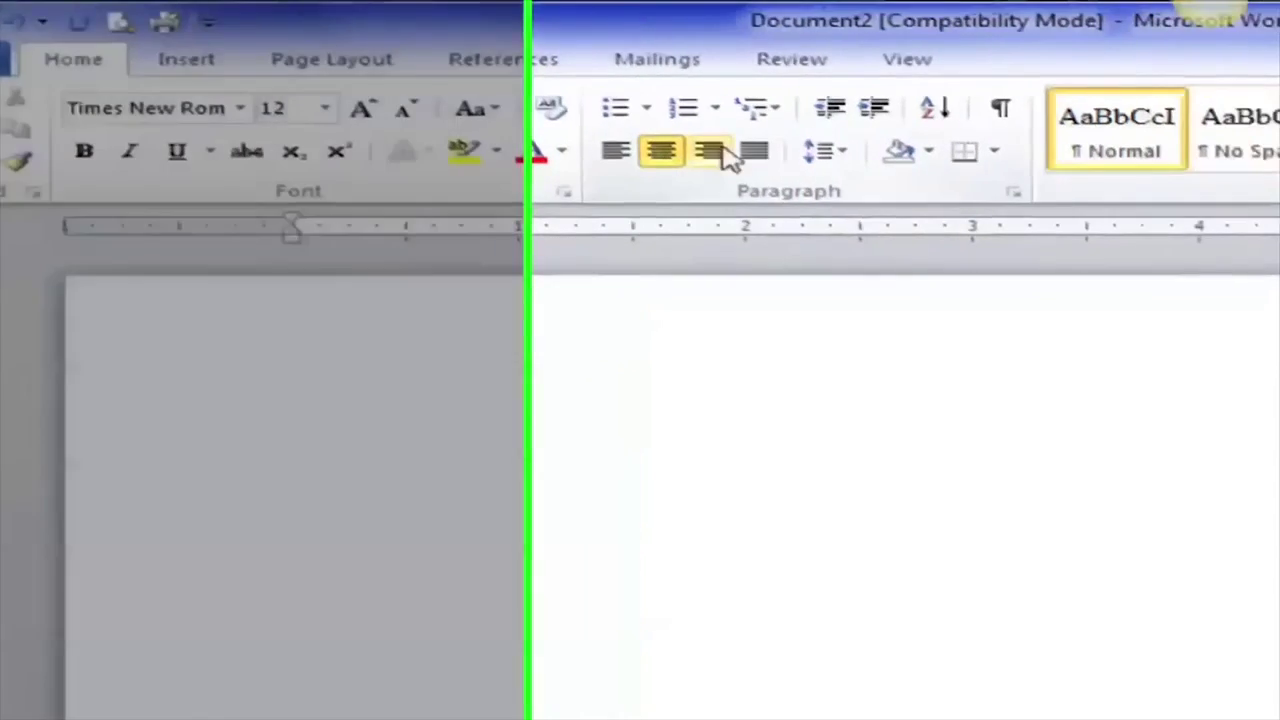
pyautogui.click(829, 153)
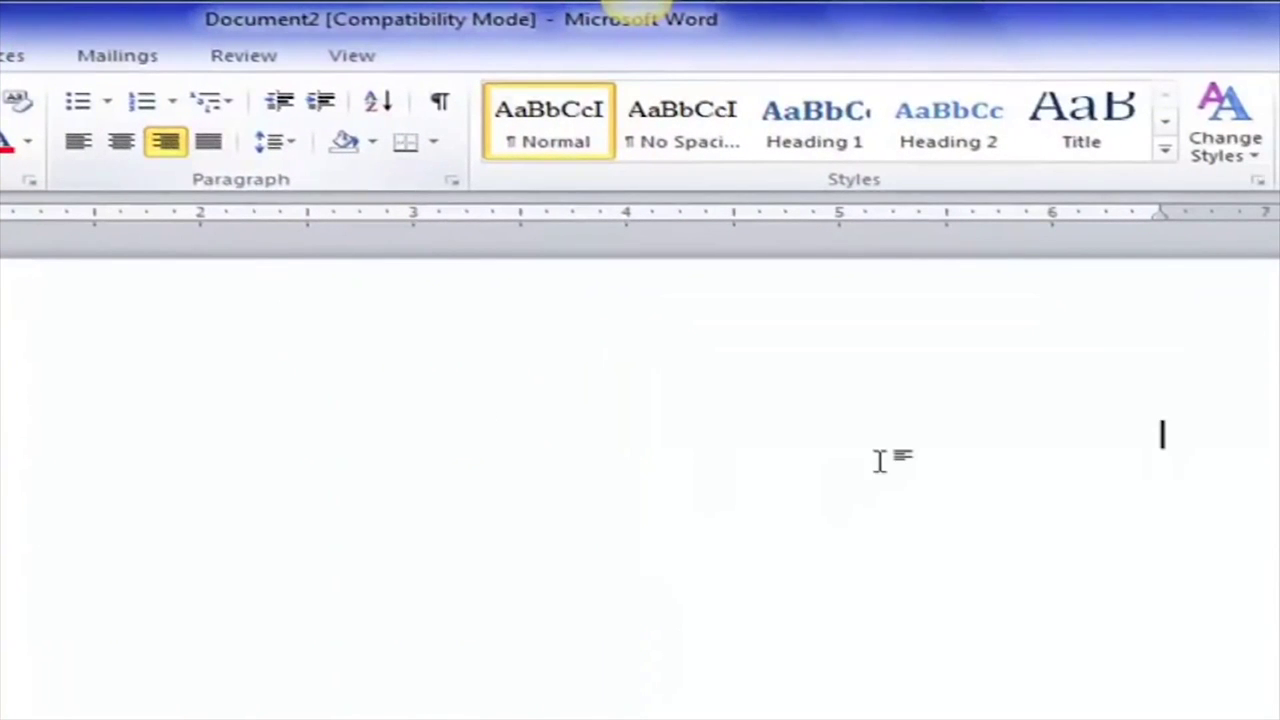
pyautogui.write('Chris')
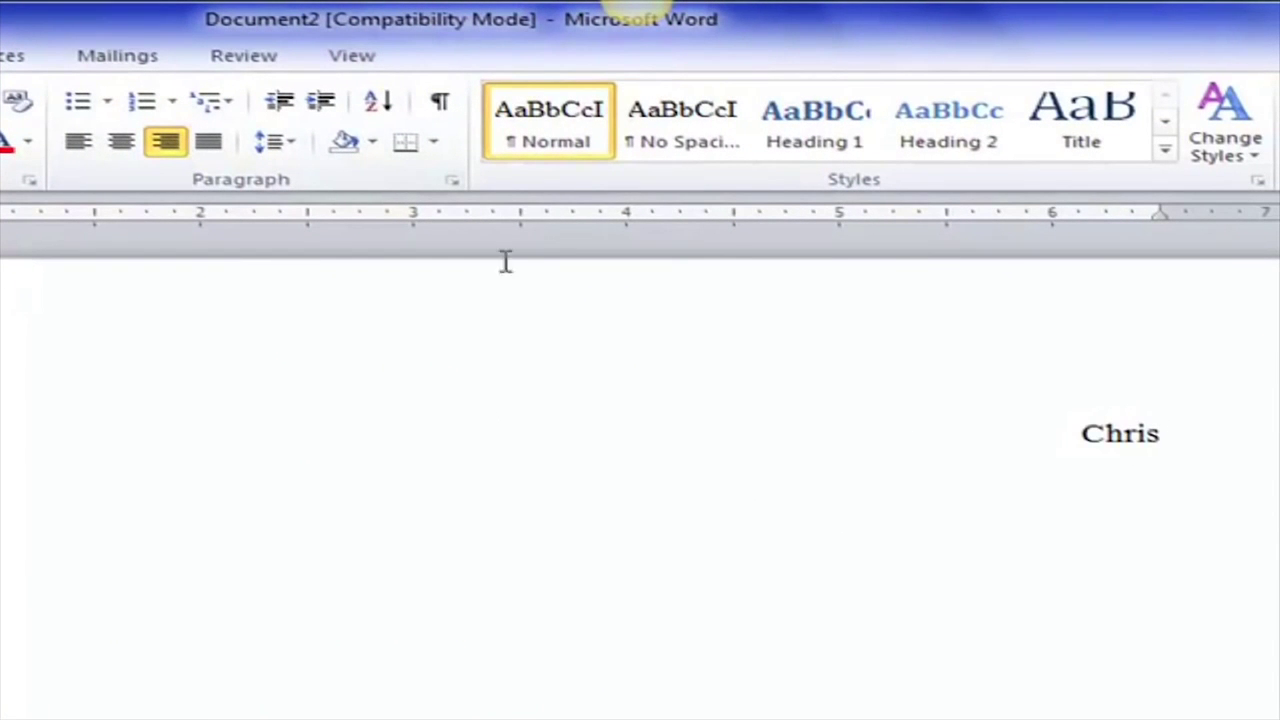
# Try center and left alignment on the name line, and set it to justified
pyautogui.click(121, 143)
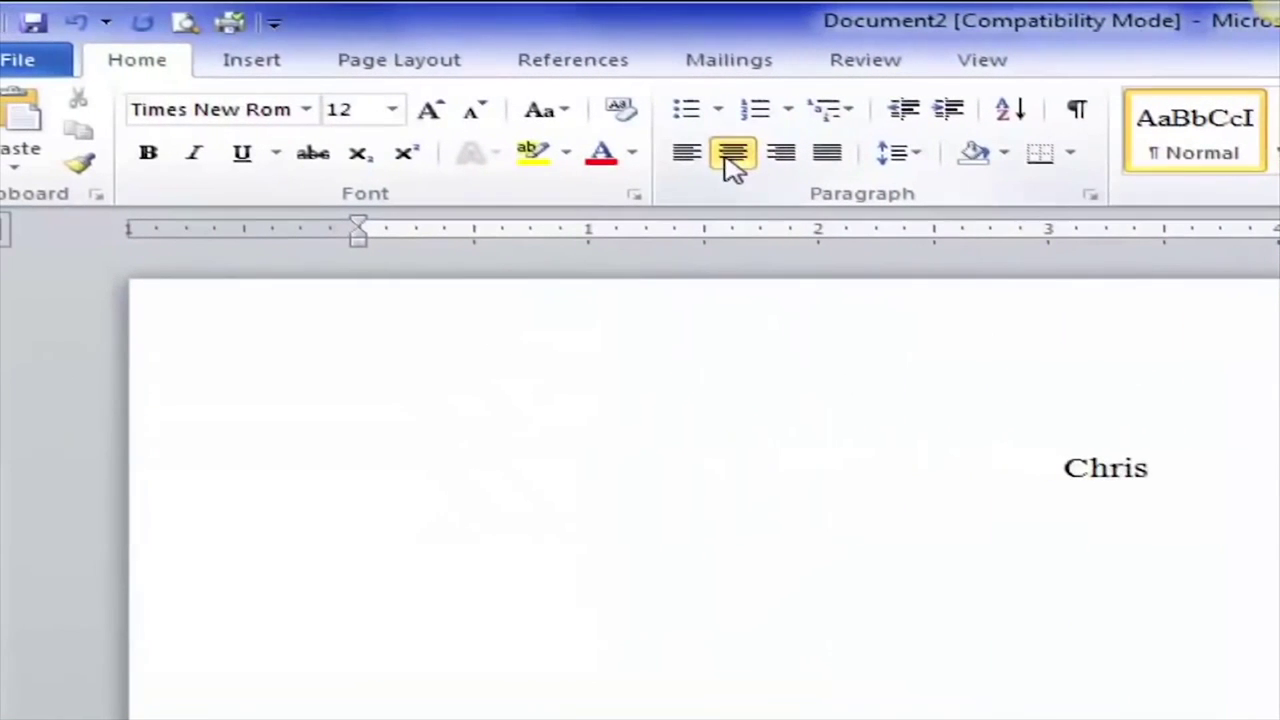
pyautogui.click(686, 163)
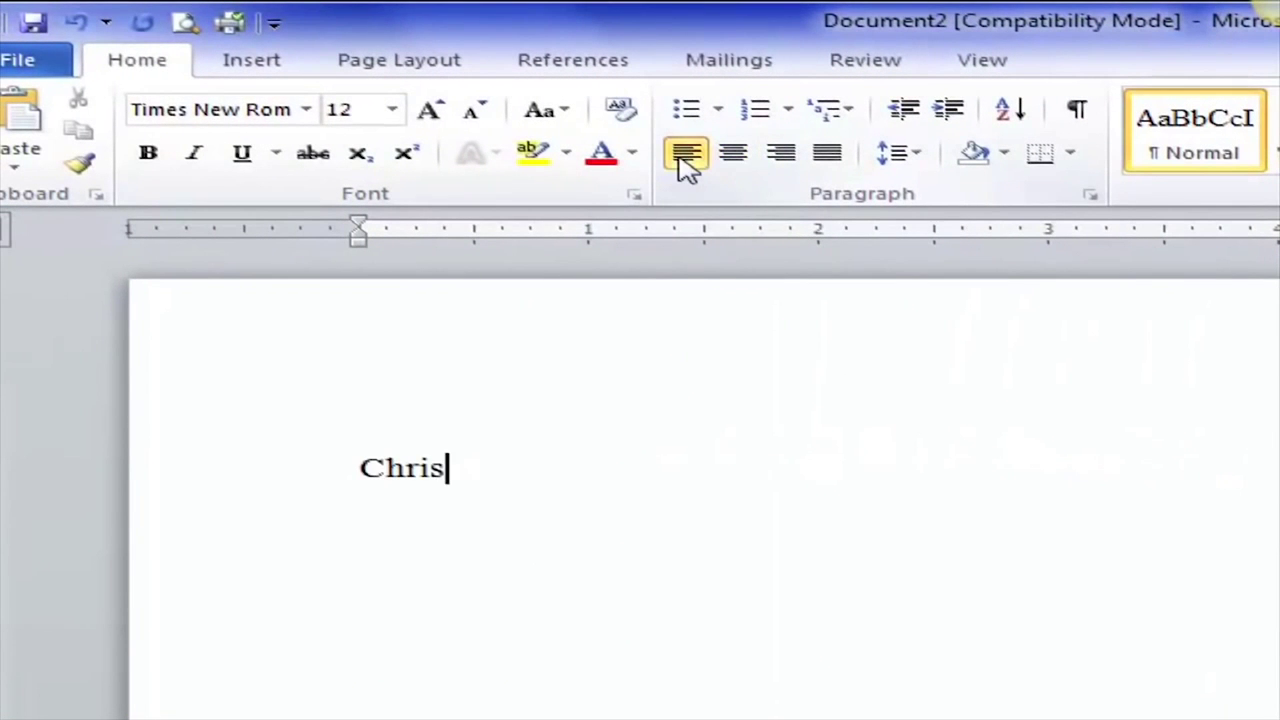
pyautogui.click(829, 158)
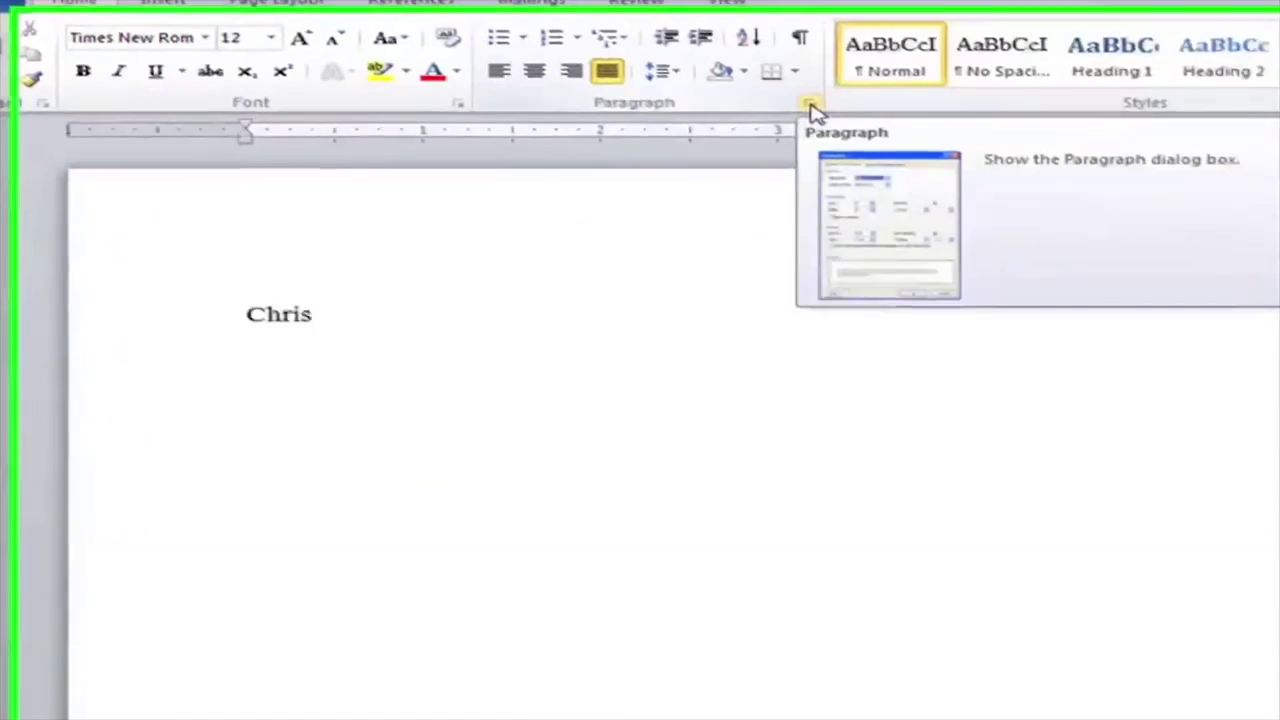
# Review the name line's alignment, indentation and spacing options in the Paragraph settings, and leave without applying changes
pyautogui.click(812, 105)
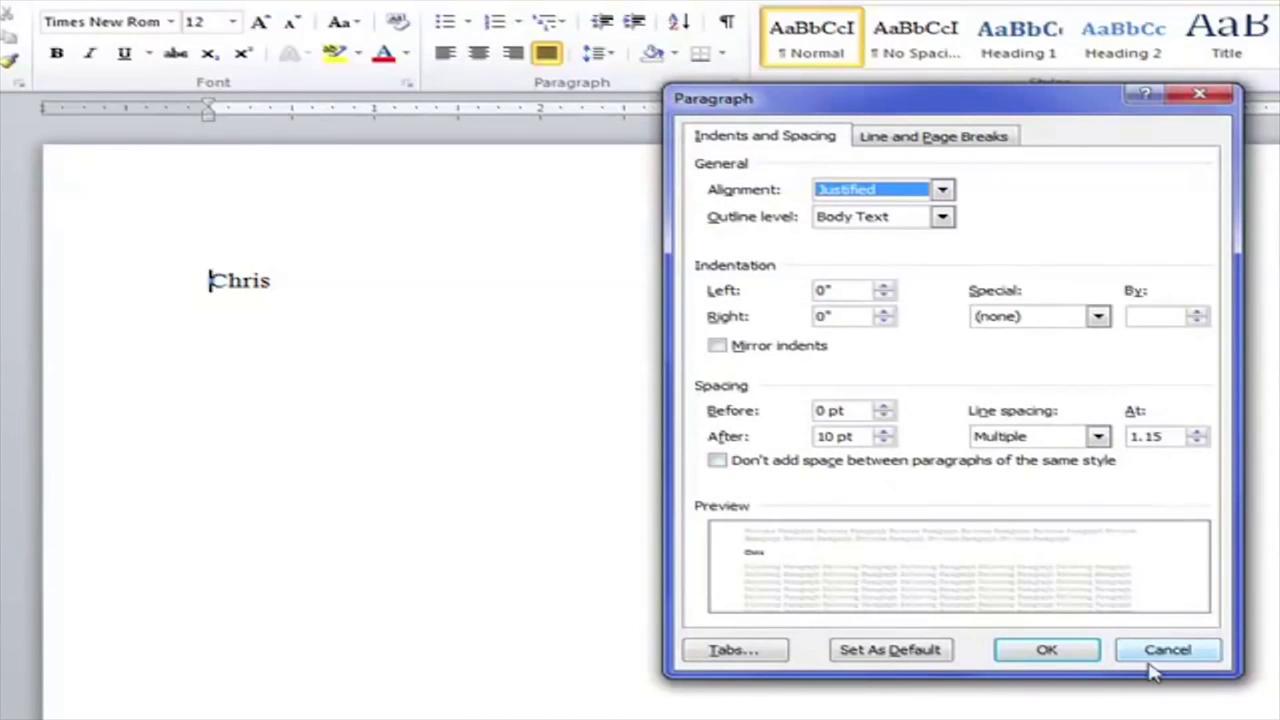
pyautogui.click(1187, 654)
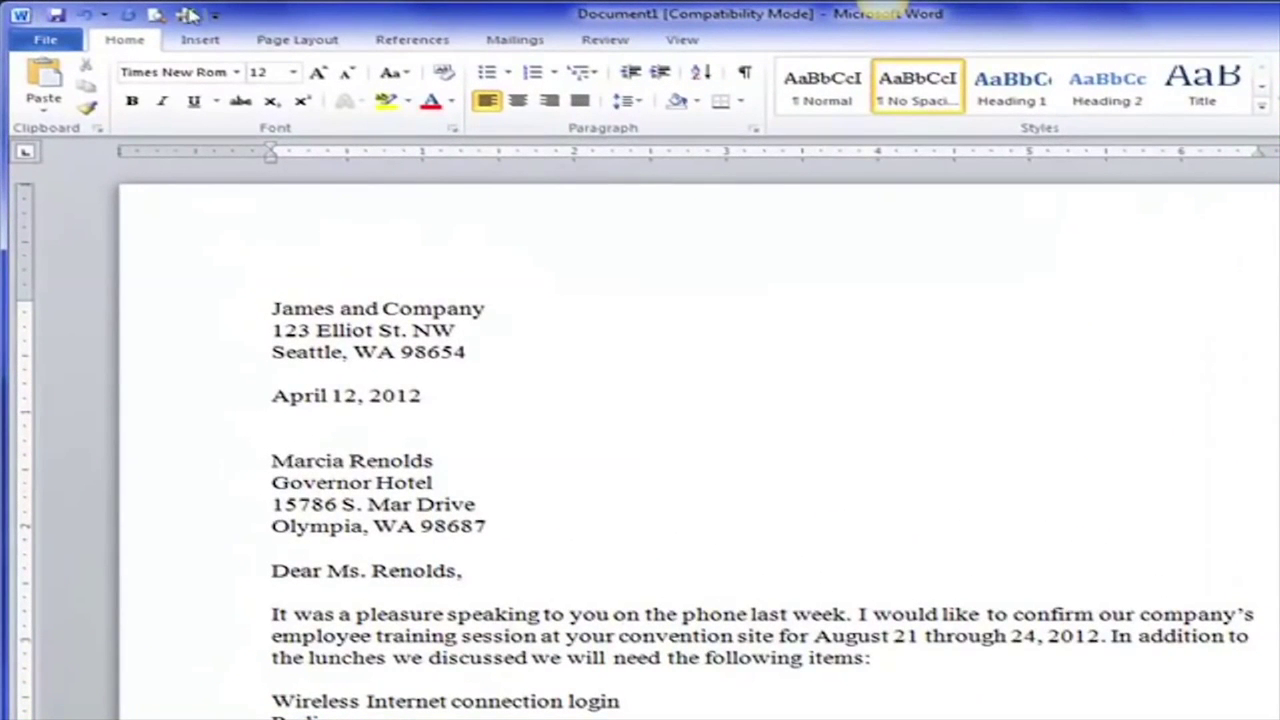
# Start saving the business letter as a new file, browse the Documents library and choose the Desktop as the save location
pyautogui.click(45, 40)
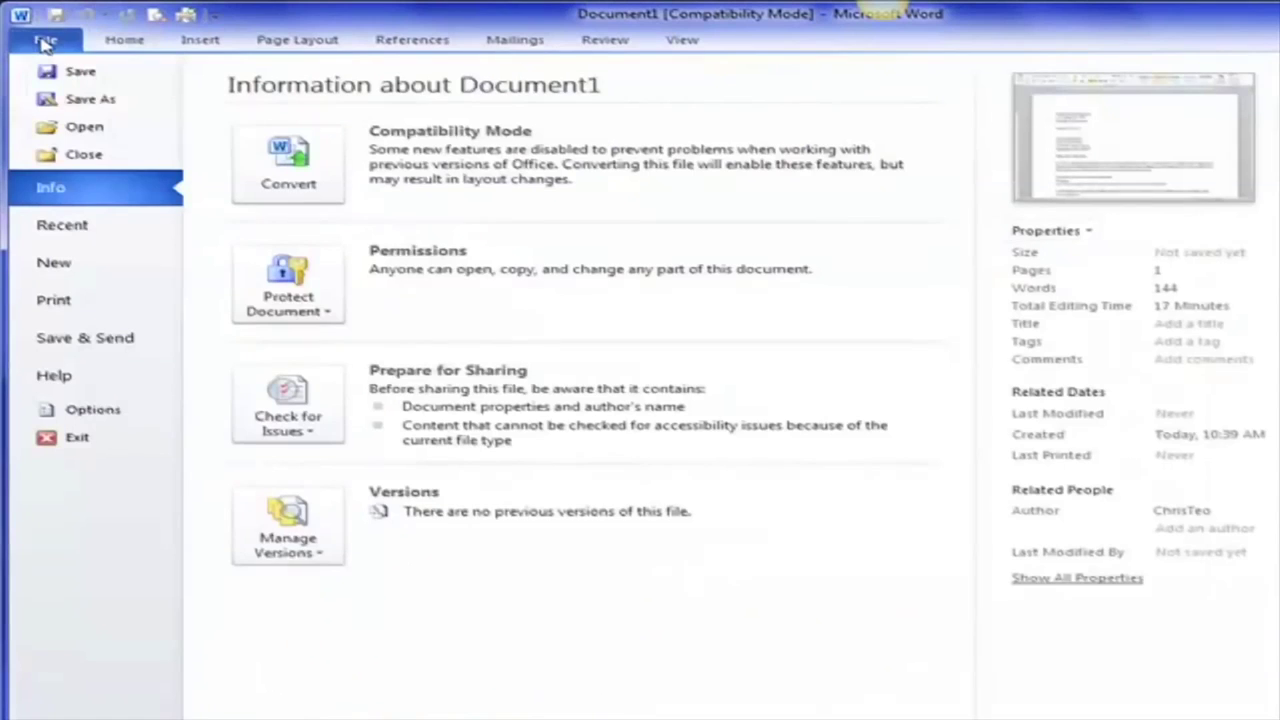
pyautogui.click(80, 75)
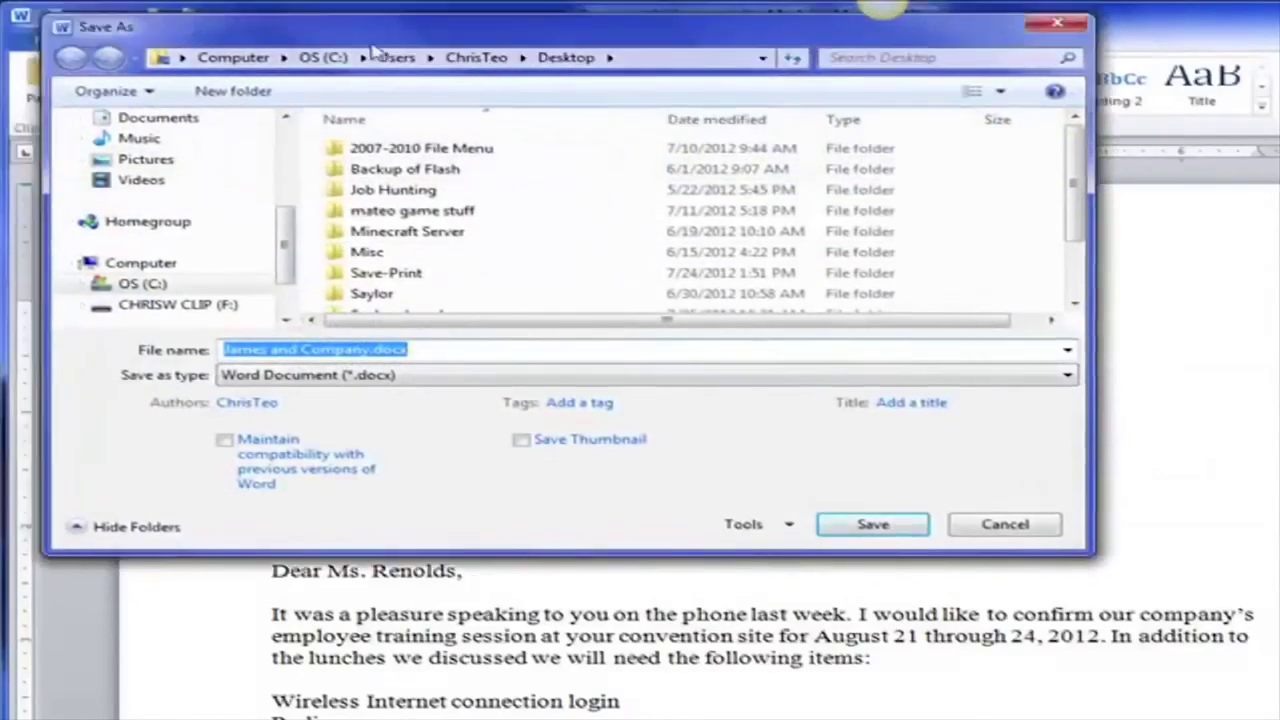
pyautogui.moveTo(372, 50); pyautogui.dragTo(740, 157)
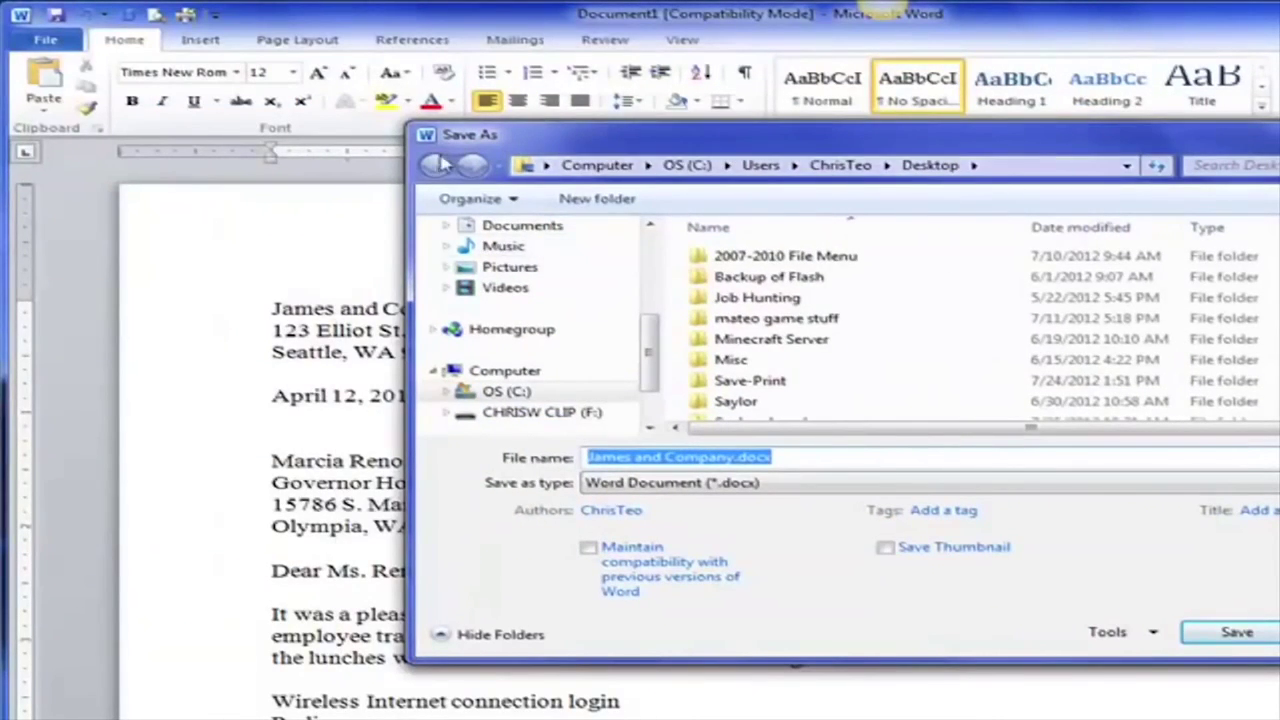
pyautogui.scroll(-1, 648, 349)
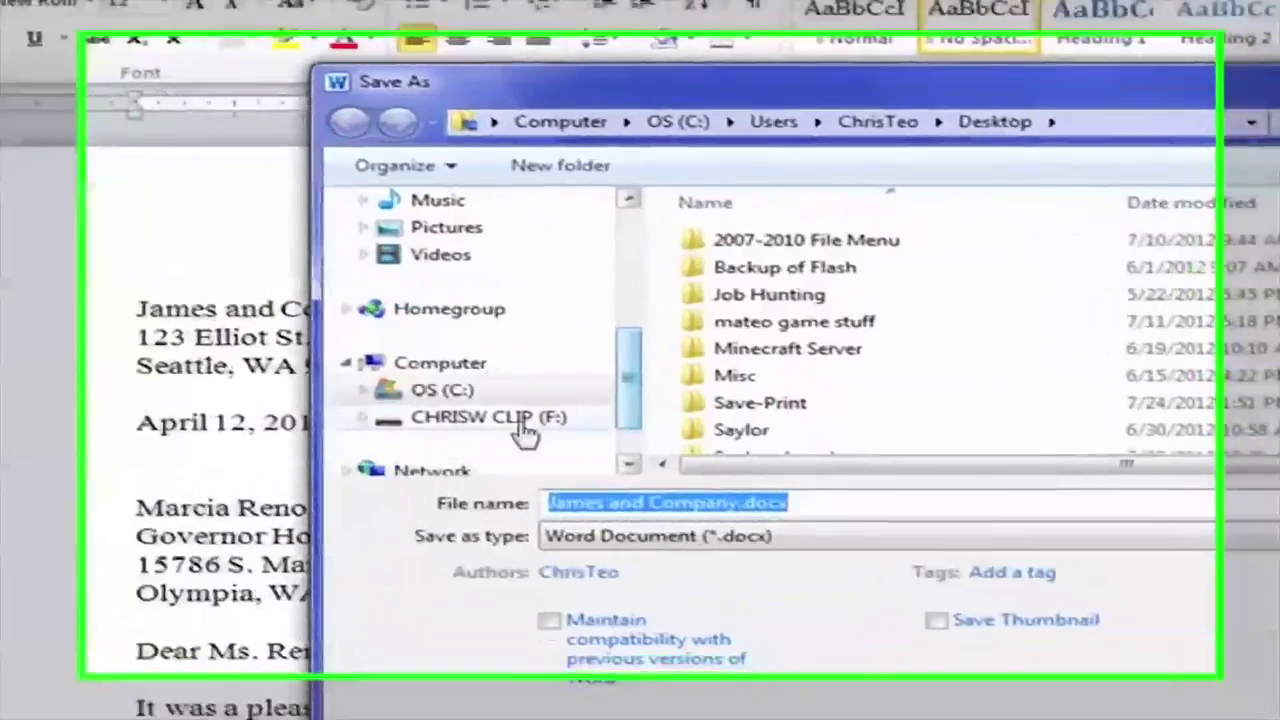
pyautogui.click(530, 400)
pyautogui.moveTo(615, 430); pyautogui.dragTo(613, 342)
pyautogui.click(467, 345)
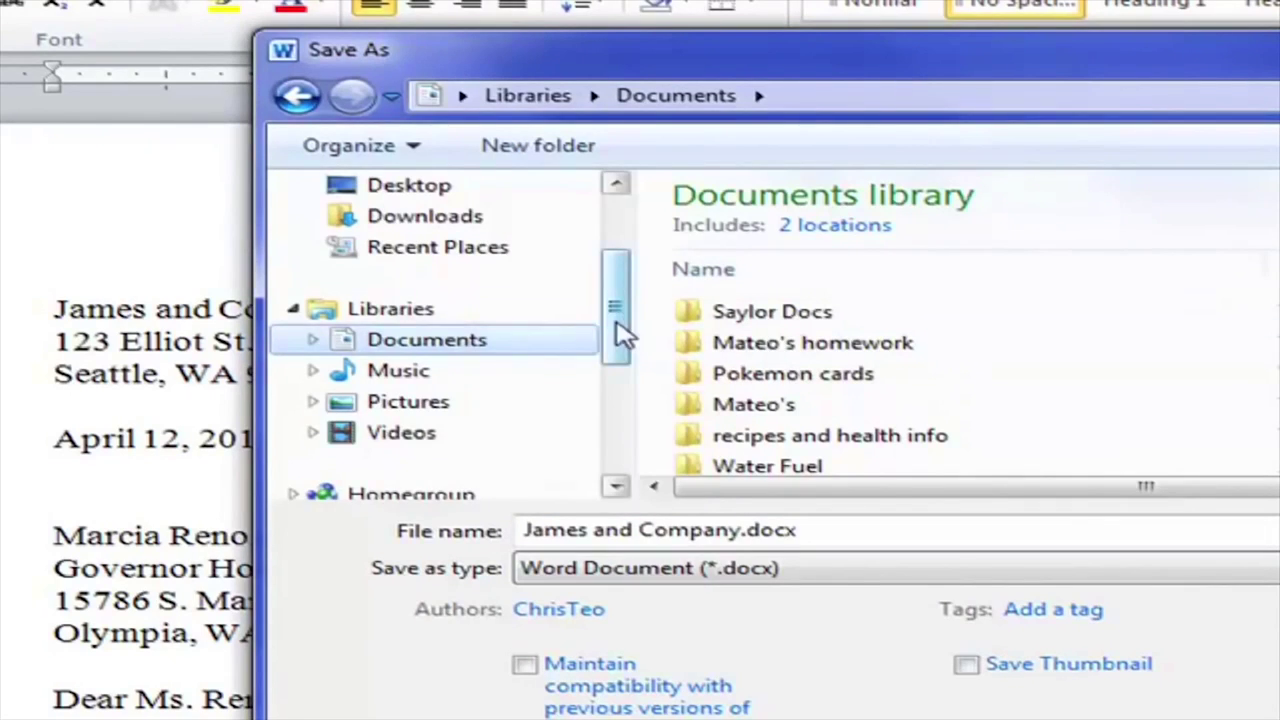
pyautogui.moveTo(620, 331); pyautogui.dragTo(611, 257)
pyautogui.click(447, 323)
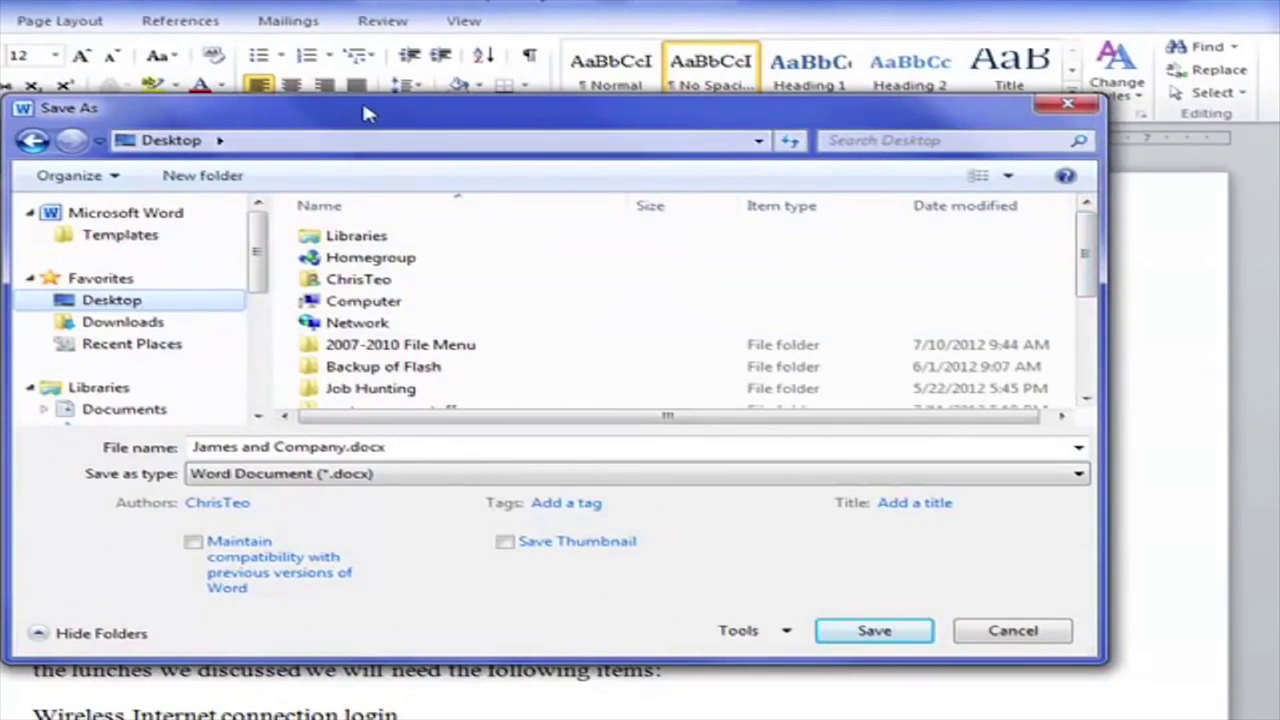
# Name the letter Practice BusLetter and save it to the Desktop as a Word document
pyautogui.moveTo(363, 114); pyautogui.dragTo(440, 123)
pyautogui.click(424, 457)
pyautogui.write('P')
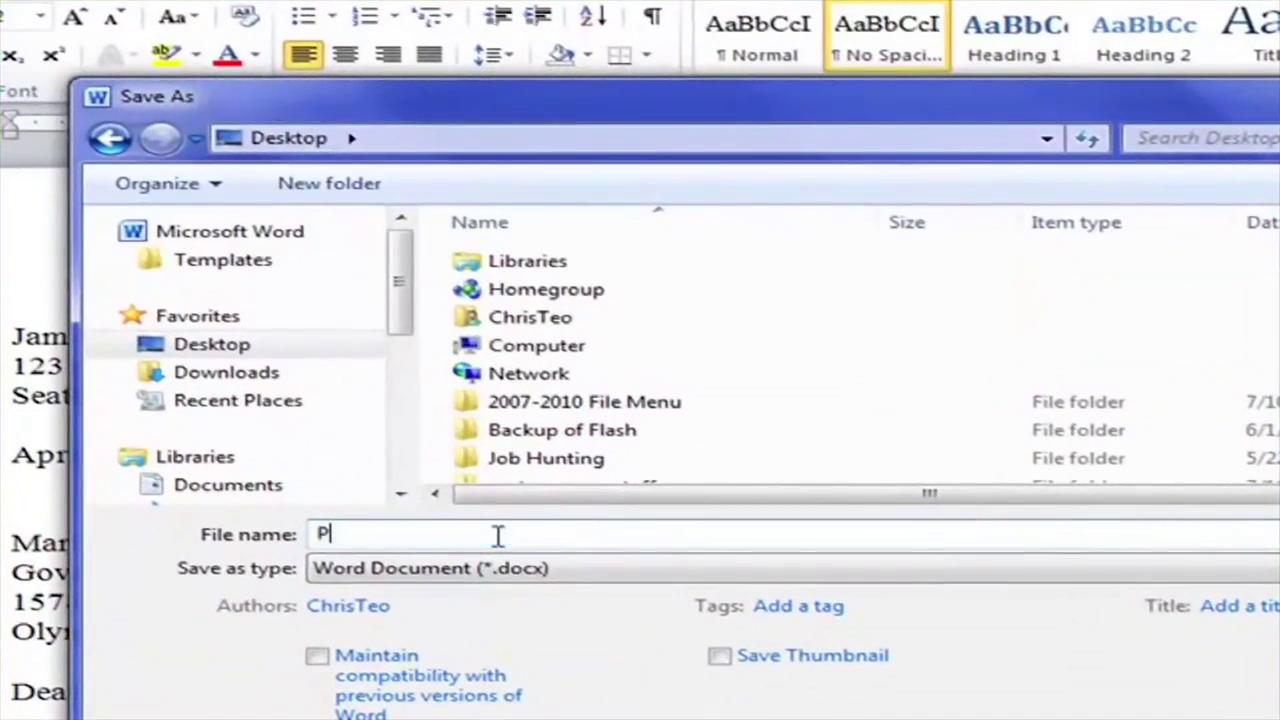
pyautogui.write('ractice L')
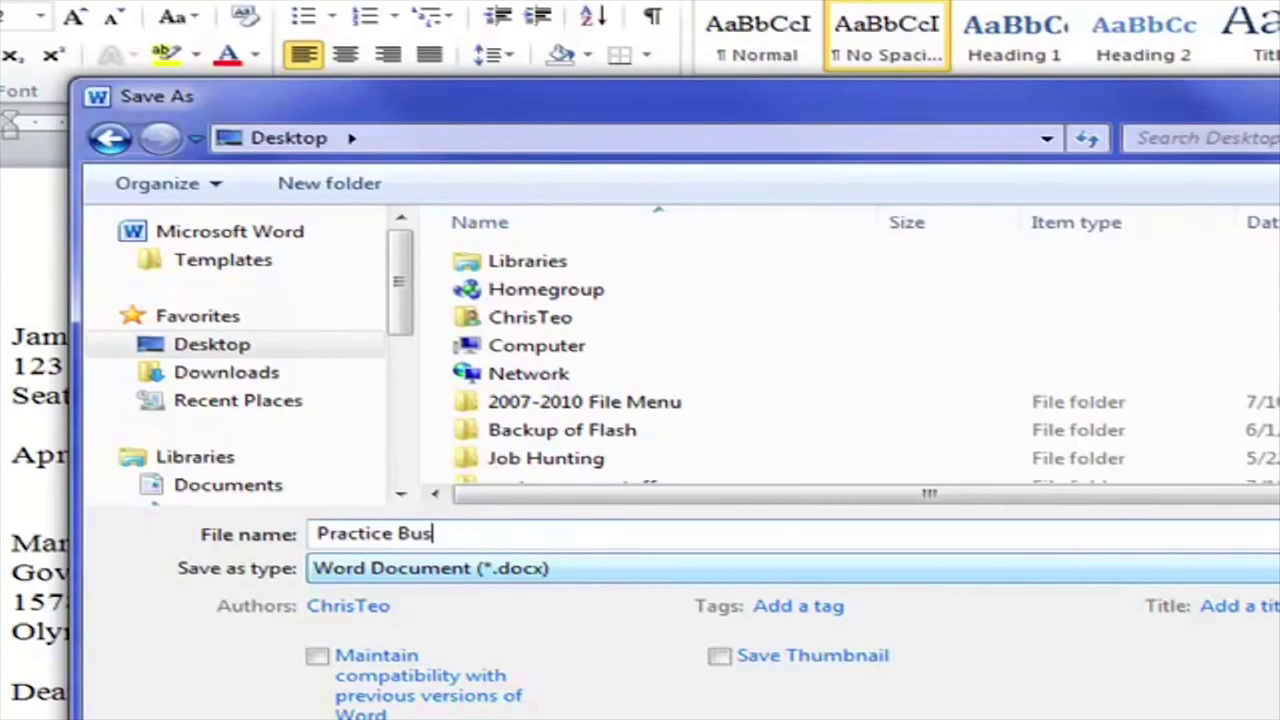
pyautogui.write('usLetter')
pyautogui.click(190, 344)
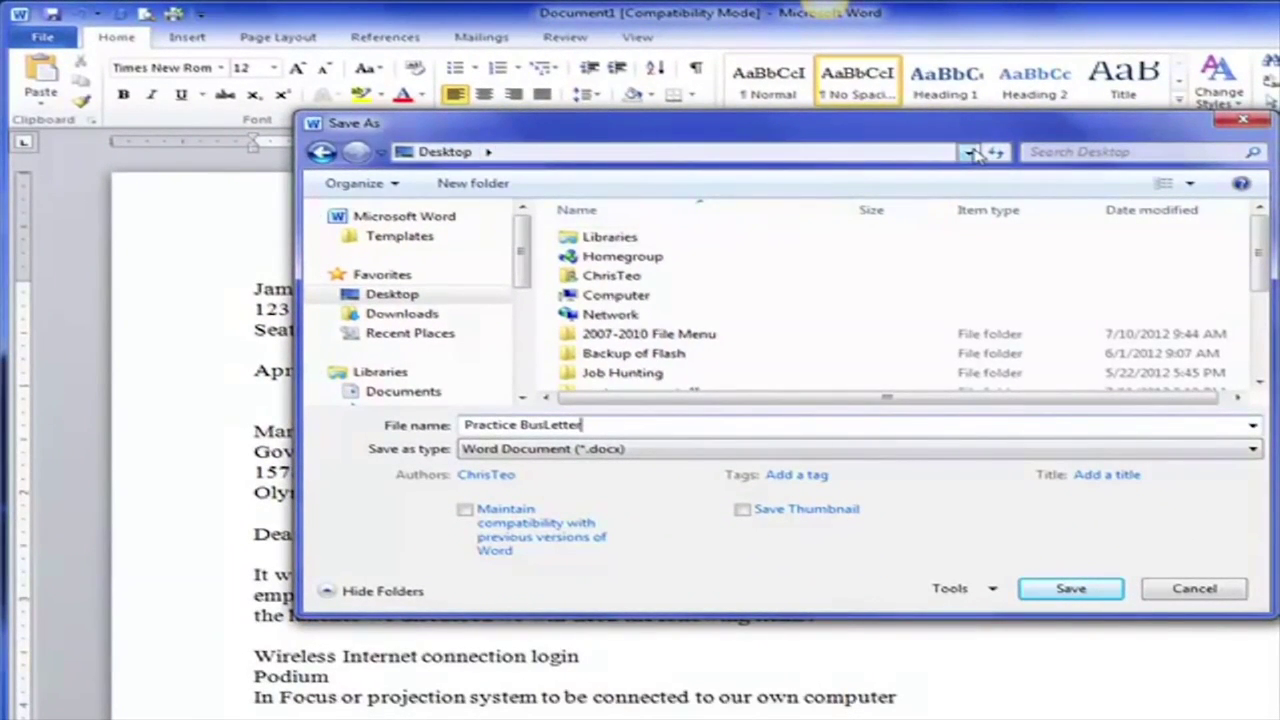
pyautogui.click(970, 152)
pyautogui.click(970, 152)
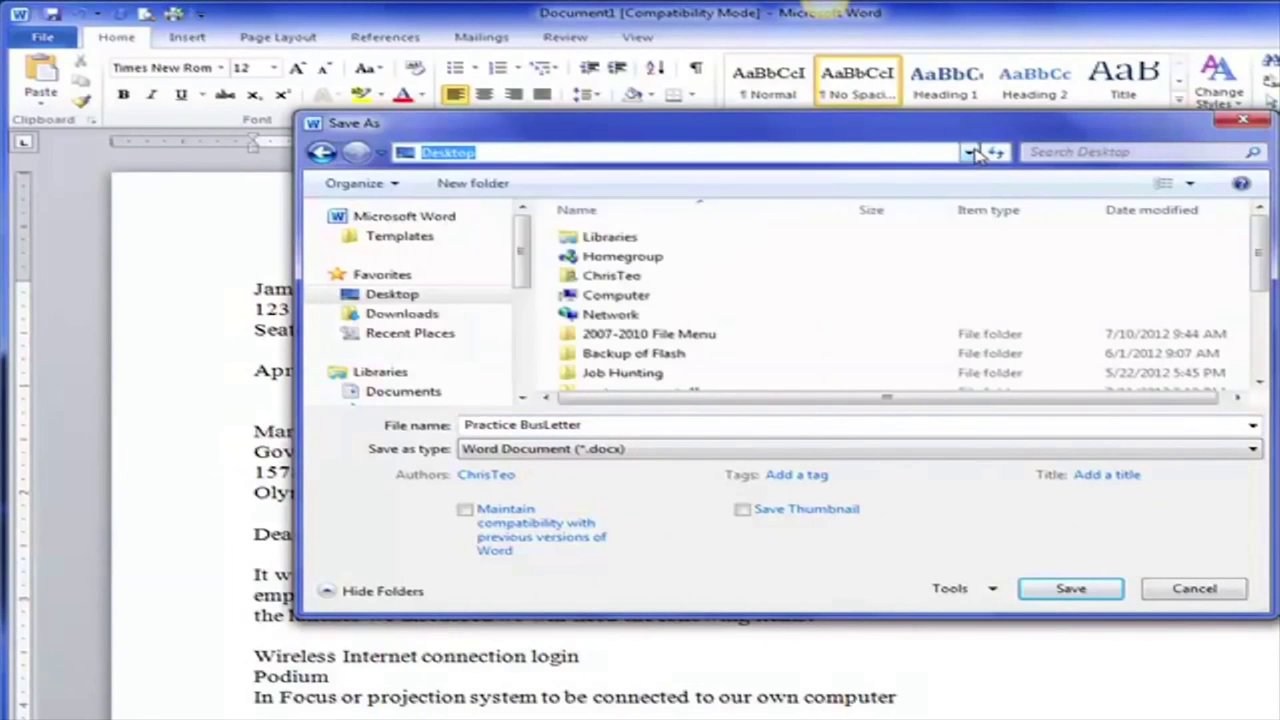
pyautogui.click(1062, 589)
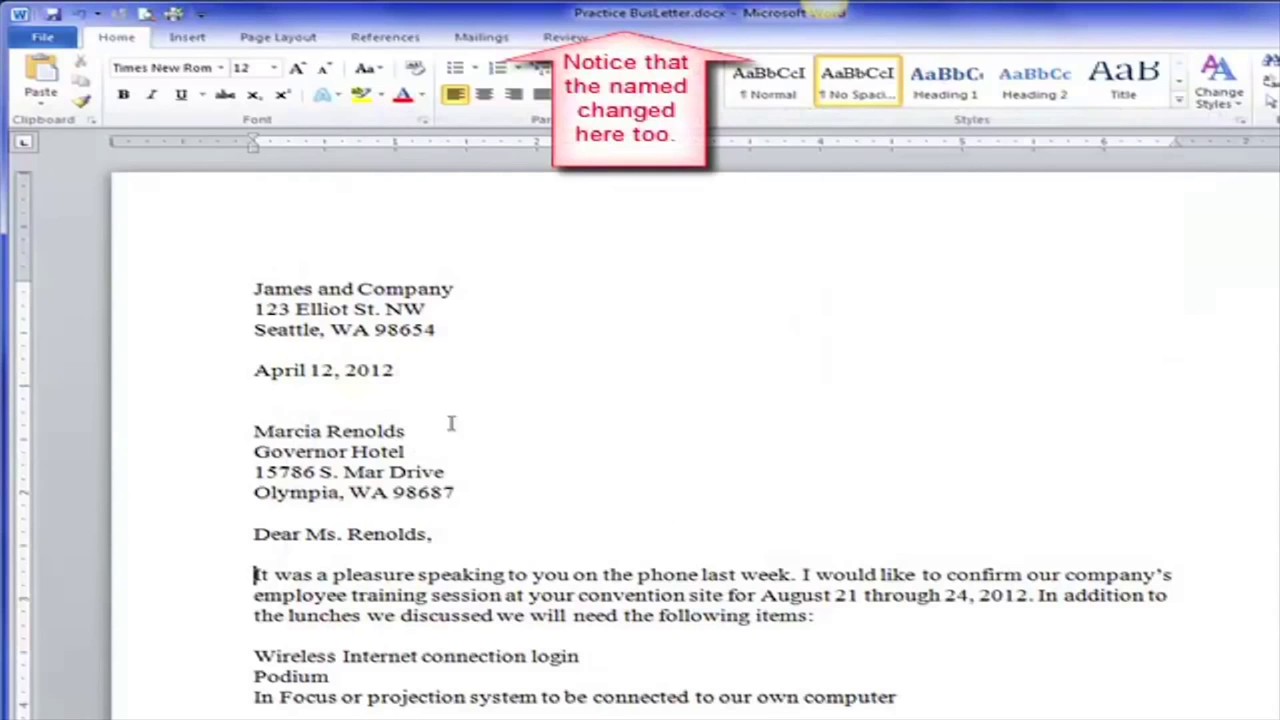
# Examine the print settings and print preview of the saved letter, and return to the document without printing
pyautogui.click(40, 40)
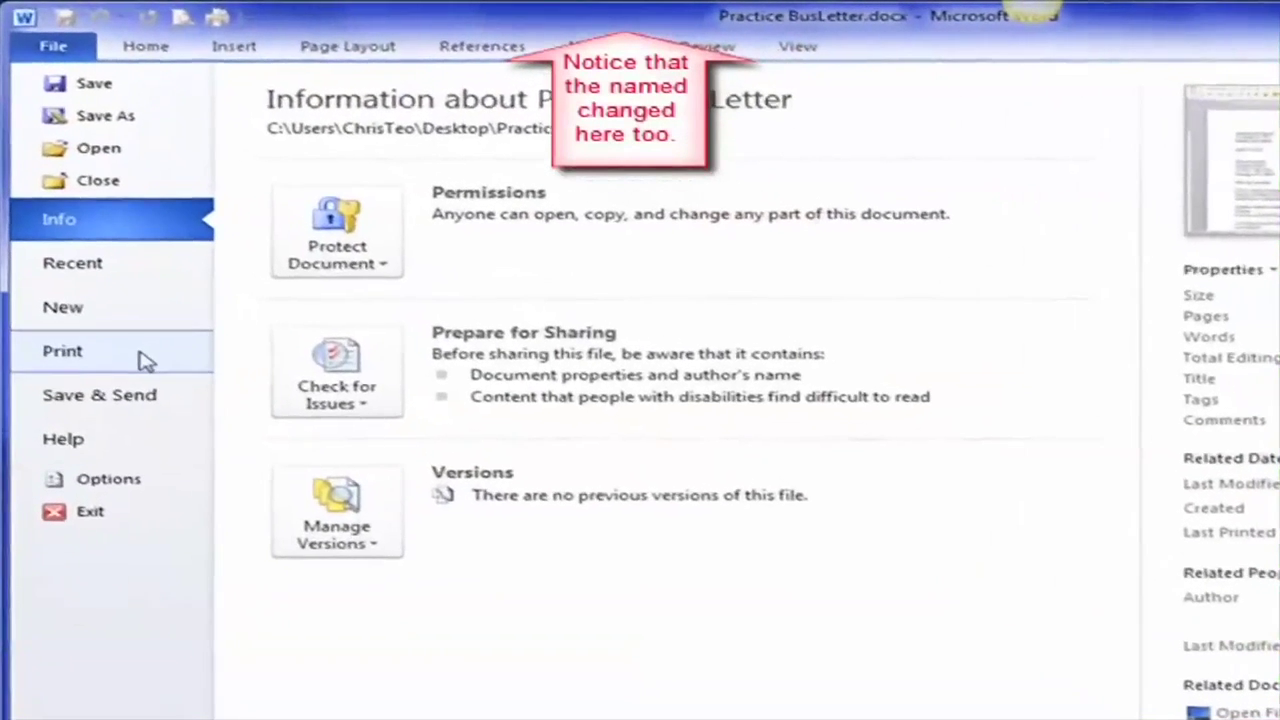
pyautogui.click(146, 358)
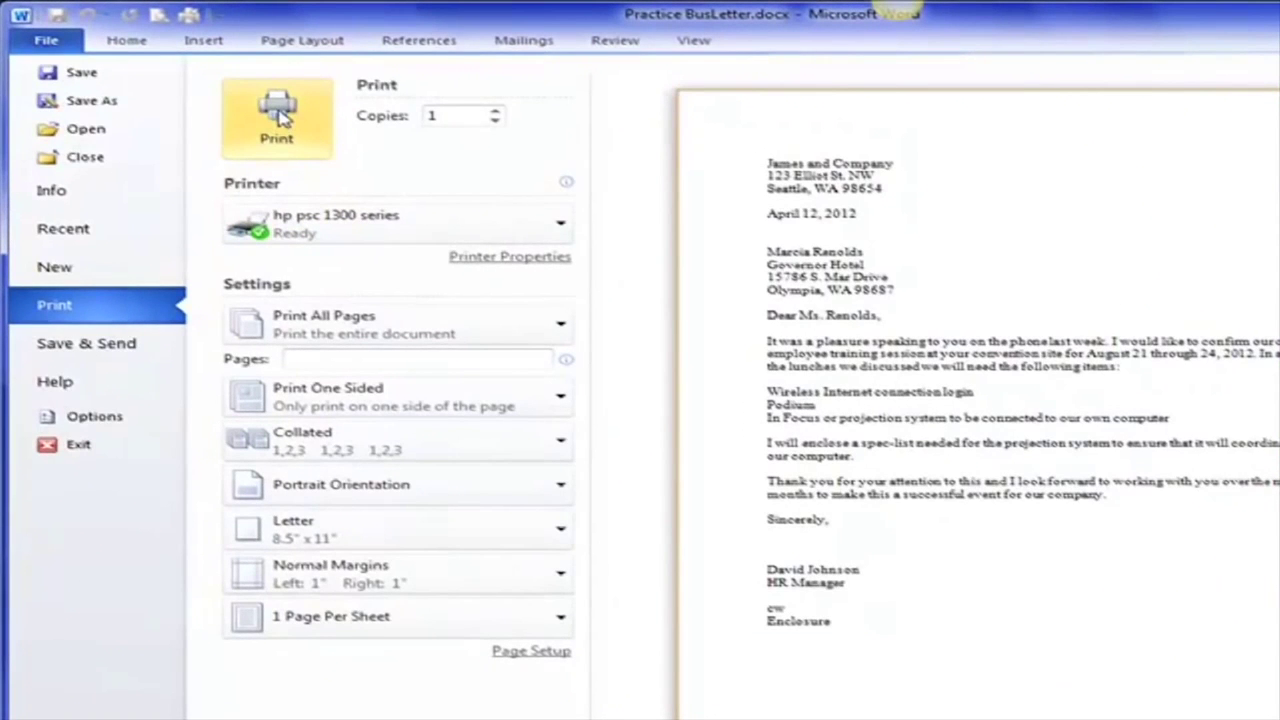
pyautogui.click(126, 40)
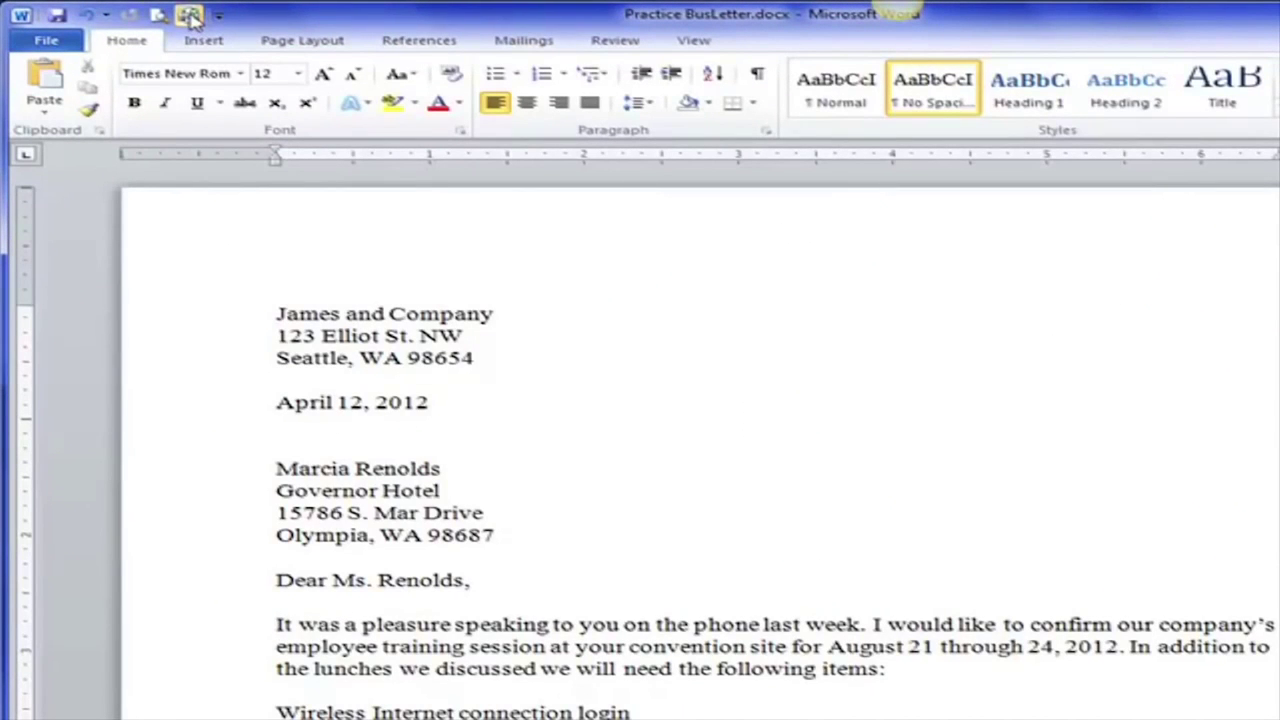